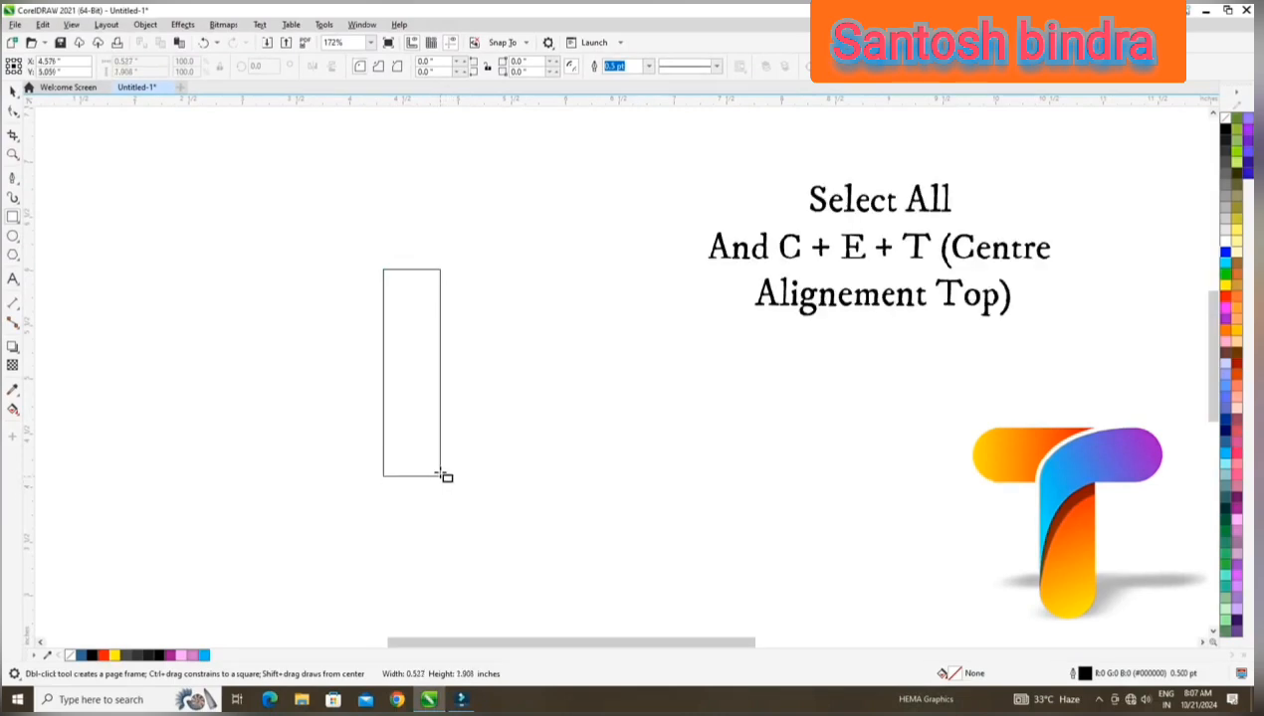
# Draw a tall, narrow rectangle about 0.53 by 1.84 inches and shift it slightly to the right on the page.
pyautogui.moveTo(441, 474); pyautogui.dragTo(440, 468)
pyautogui.click(12, 91)
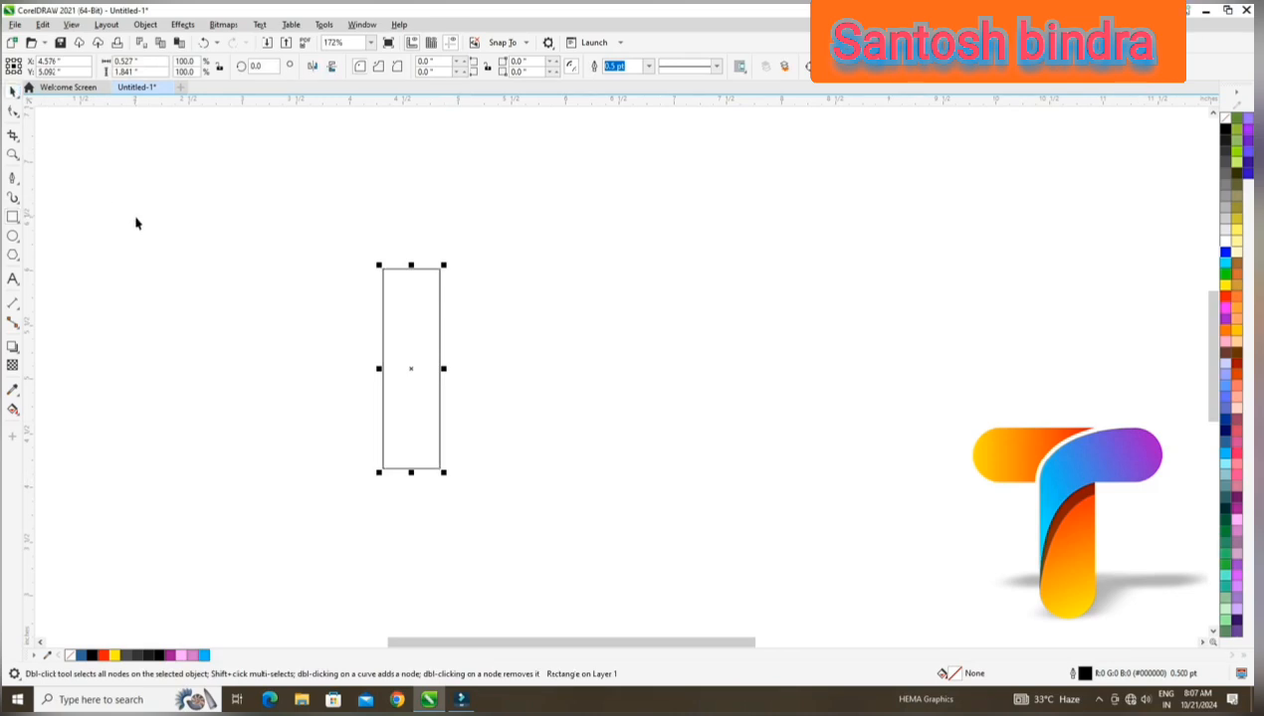
pyautogui.moveTo(418, 342); pyautogui.dragTo(469, 332)
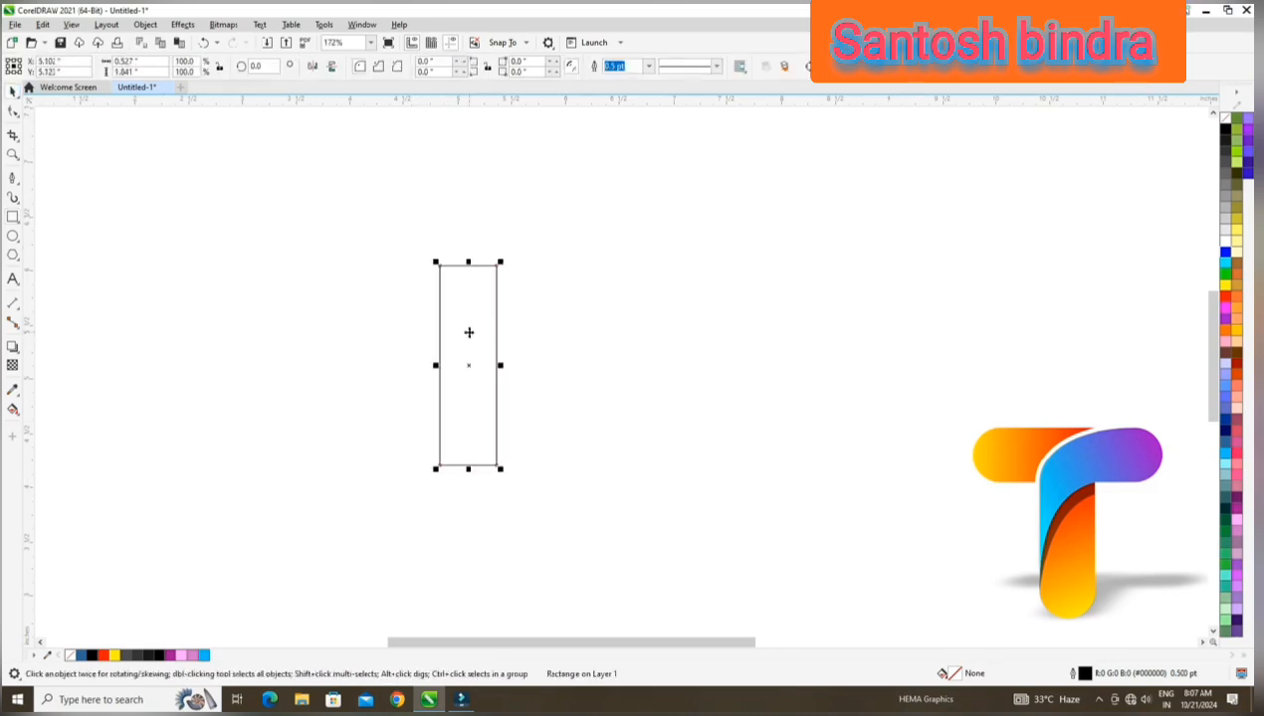
pyautogui.click(456, 321)
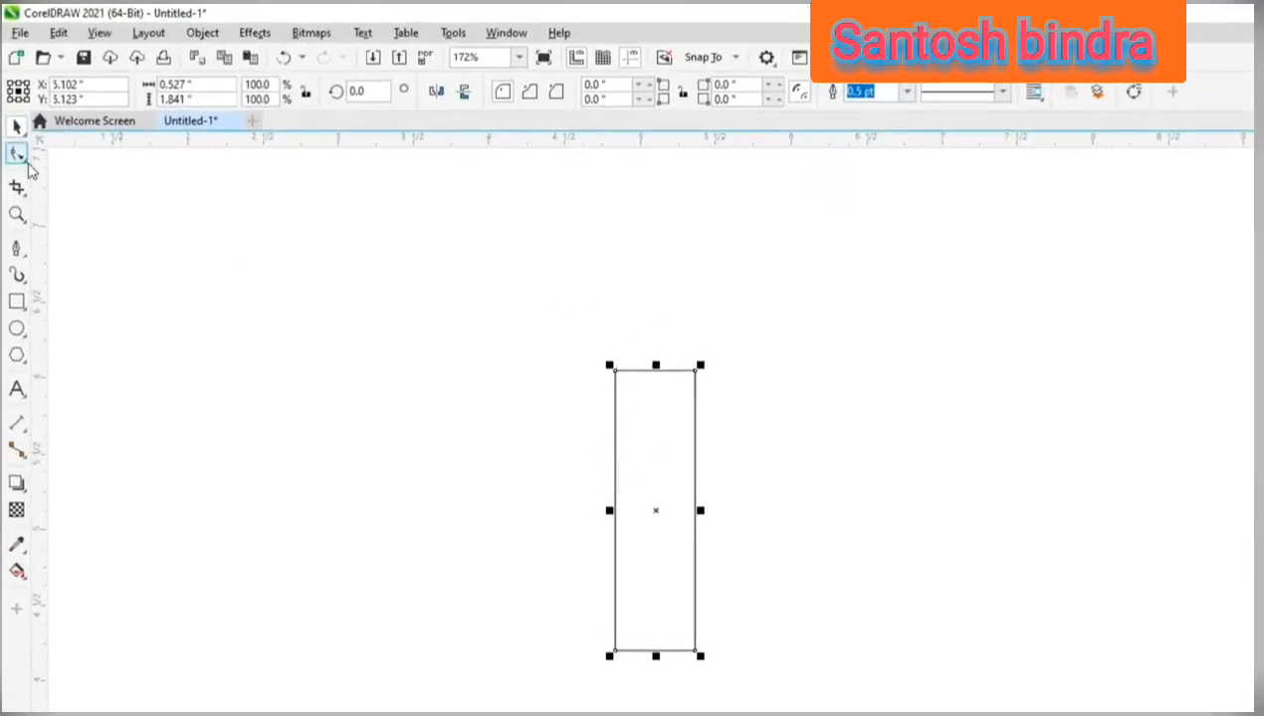
# Round all corners of the rectangle to a radius of about 0.263 inches to form a vertical capsule.
pyautogui.click(14, 111)
pyautogui.click(112, 163)
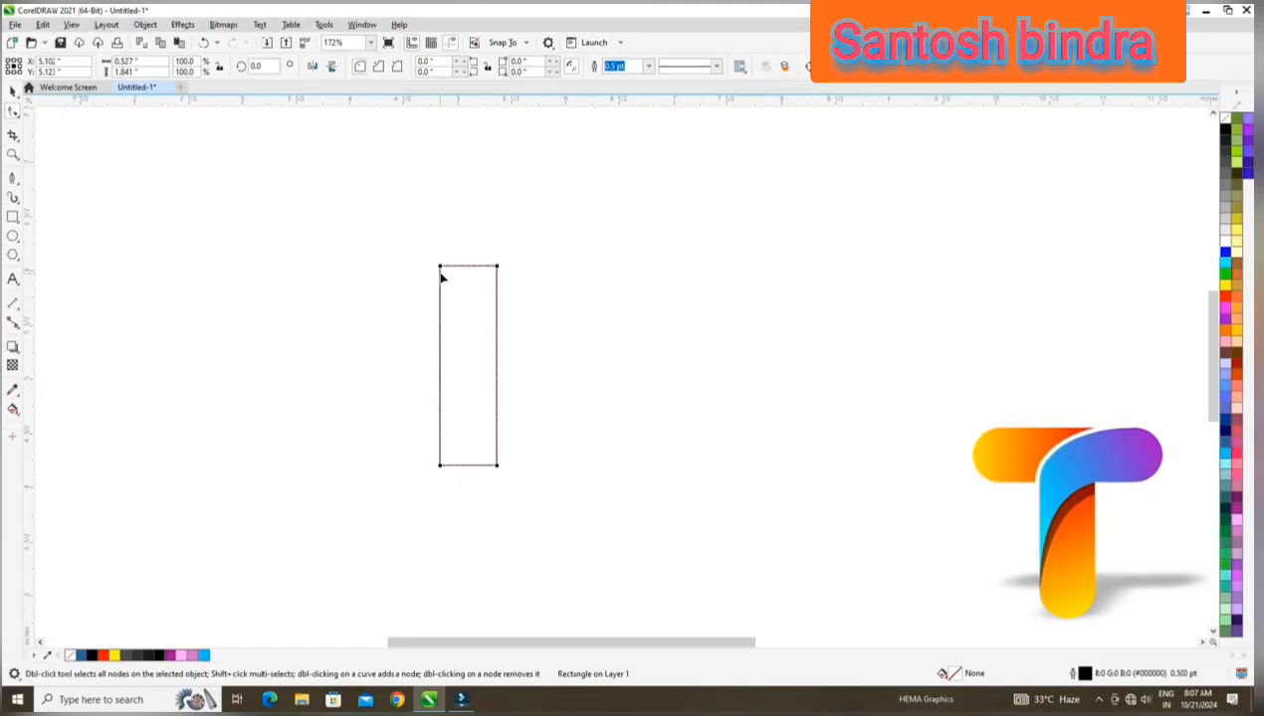
pyautogui.moveTo(441, 268); pyautogui.dragTo(481, 341)
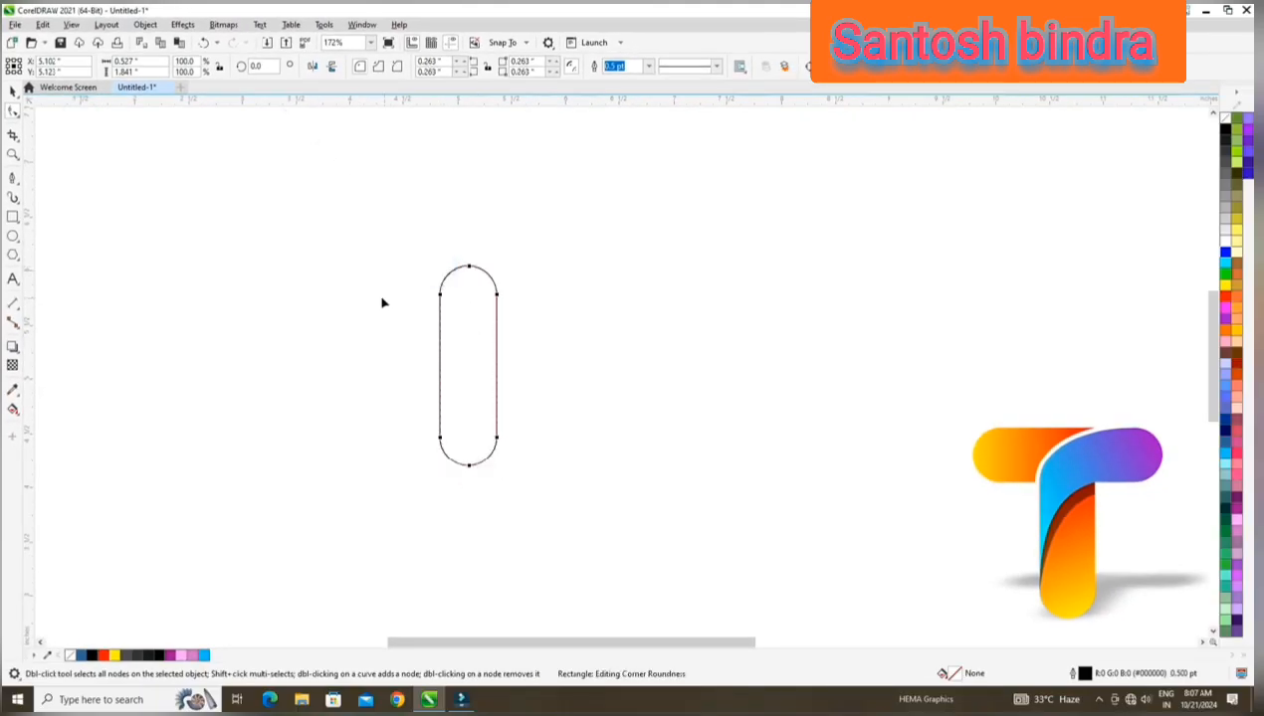
# Copy the capsule, paste it in place and rotate the copy 90 degrees.
pyautogui.click(43, 24)
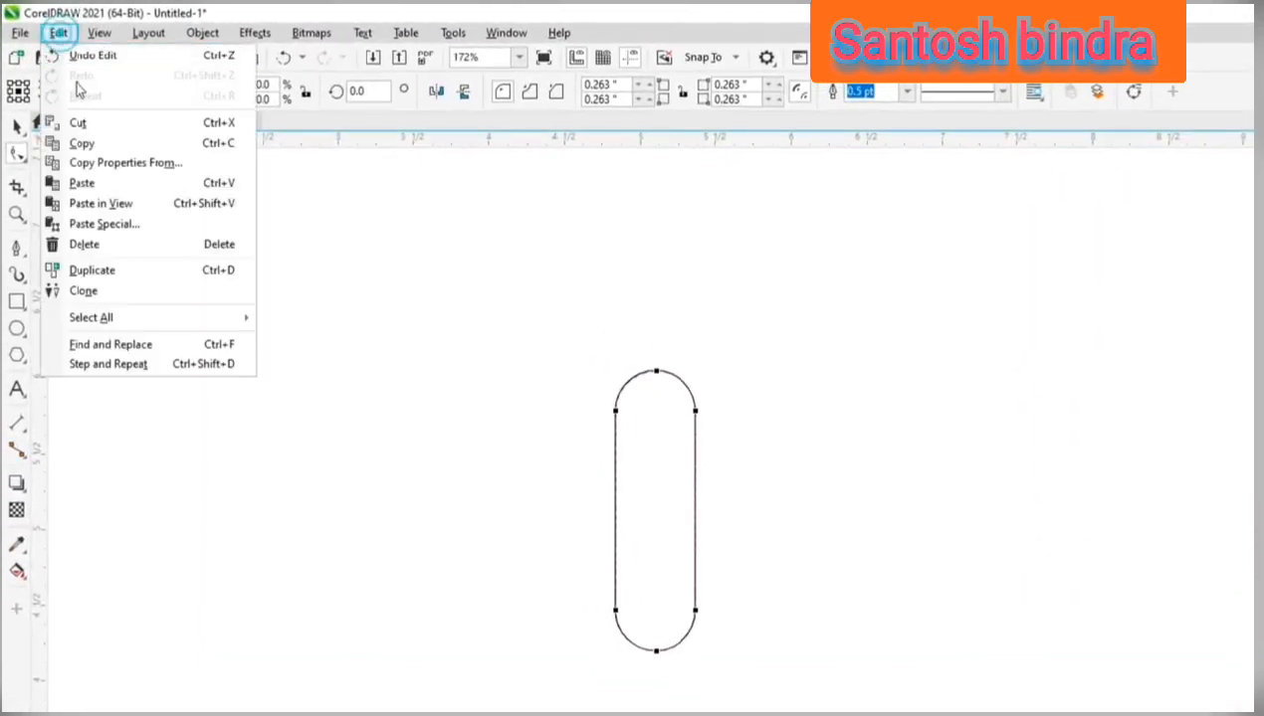
pyautogui.click(97, 149)
pyautogui.click(59, 33)
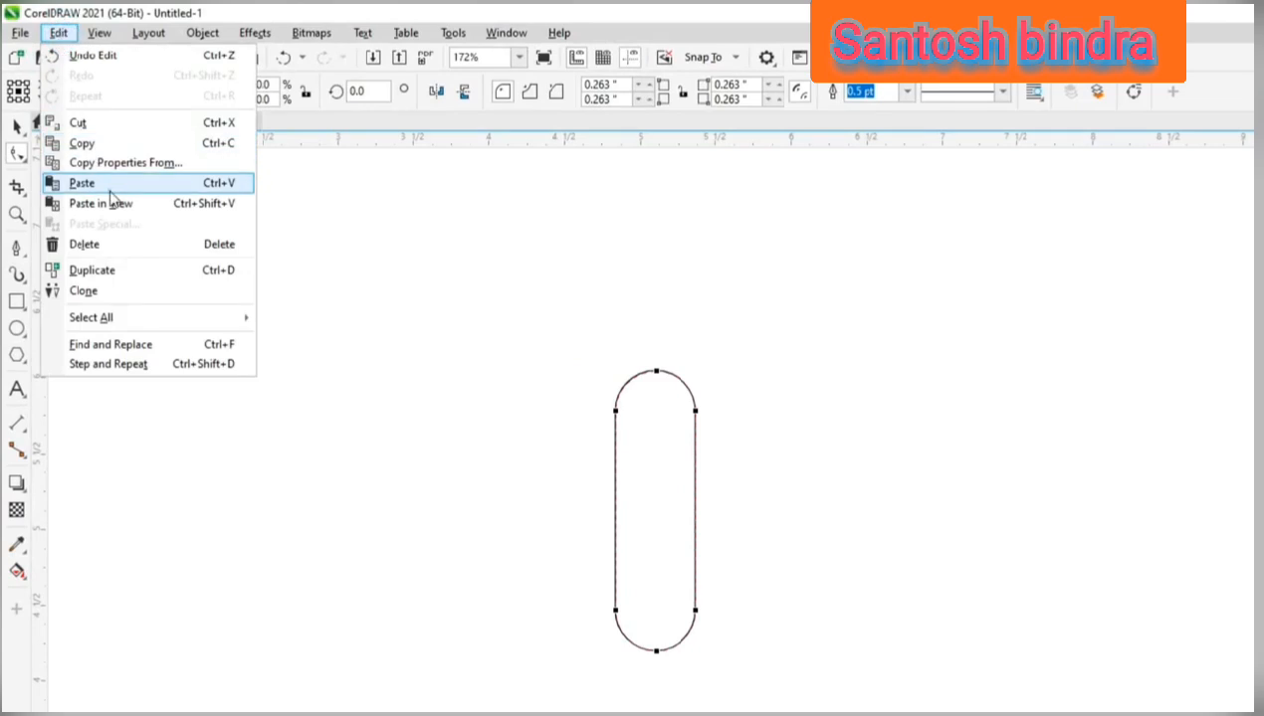
pyautogui.click(109, 188)
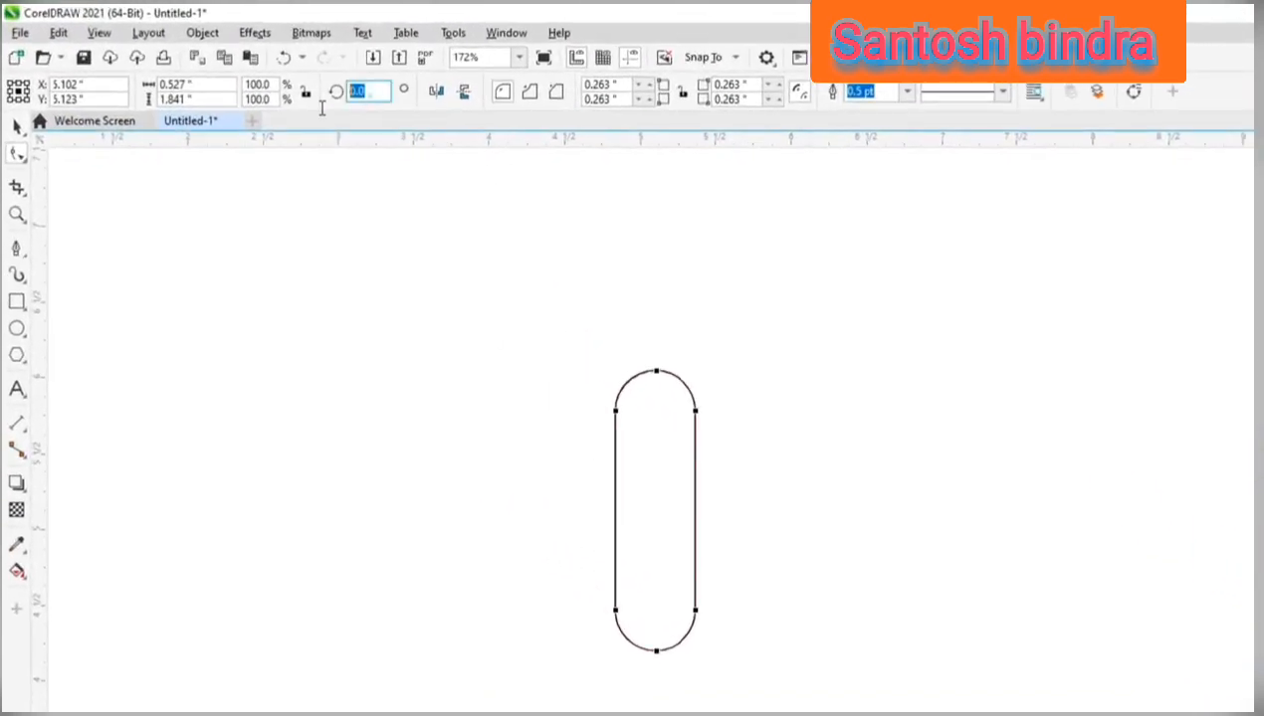
pyautogui.click(370, 91)
pyautogui.write('90')
pyautogui.press('Return')
# Select both capsules and align their top edges to form a T.
pyautogui.click(17, 126)
pyautogui.moveTo(406, 315); pyautogui.dragTo(511, 392)
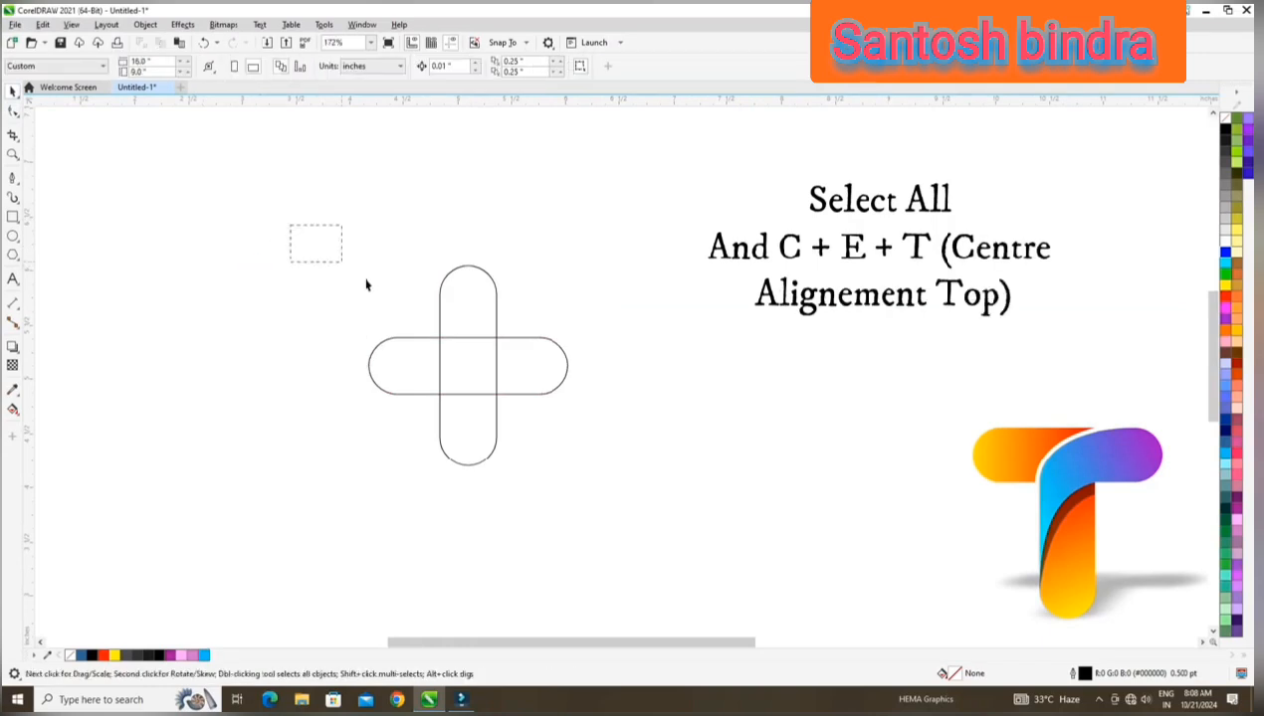
pyautogui.moveTo(366, 285); pyautogui.dragTo(634, 472)
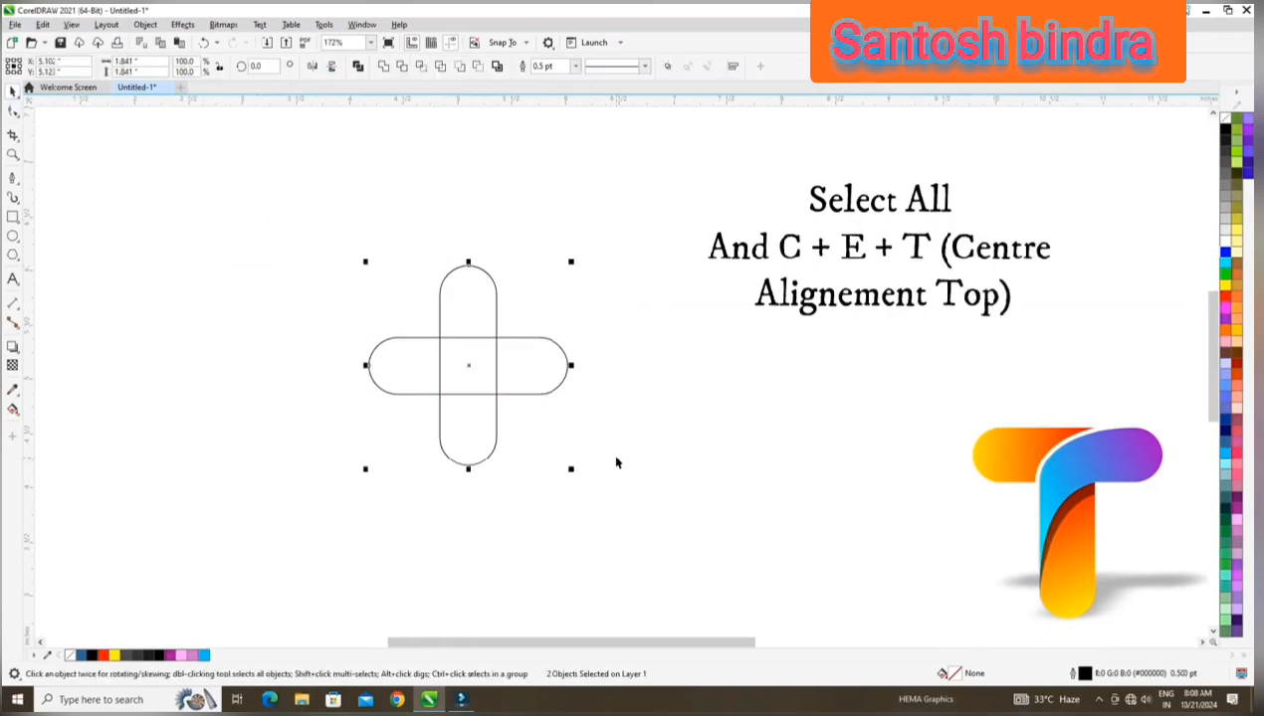
pyautogui.press('t')
pyautogui.click(456, 215)
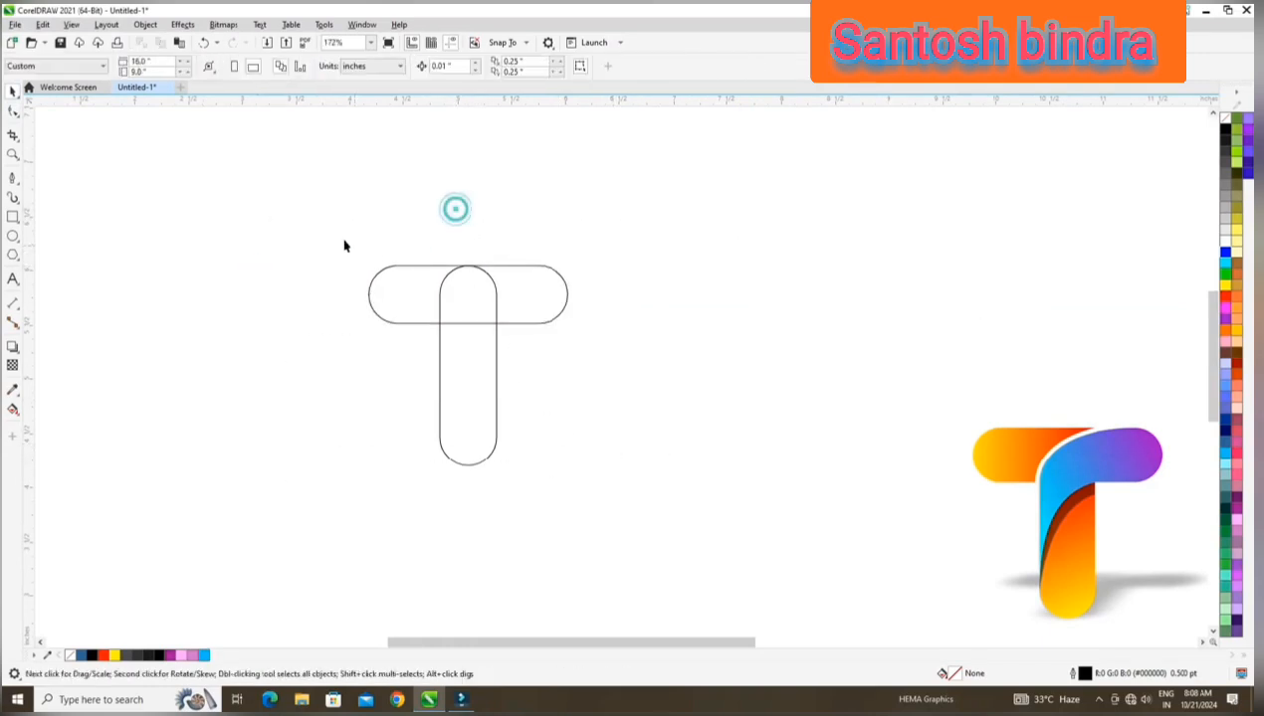
# Weld the two capsules into a single T outline and move it a little to the right and down.
pyautogui.moveTo(328, 226); pyautogui.dragTo(705, 520)
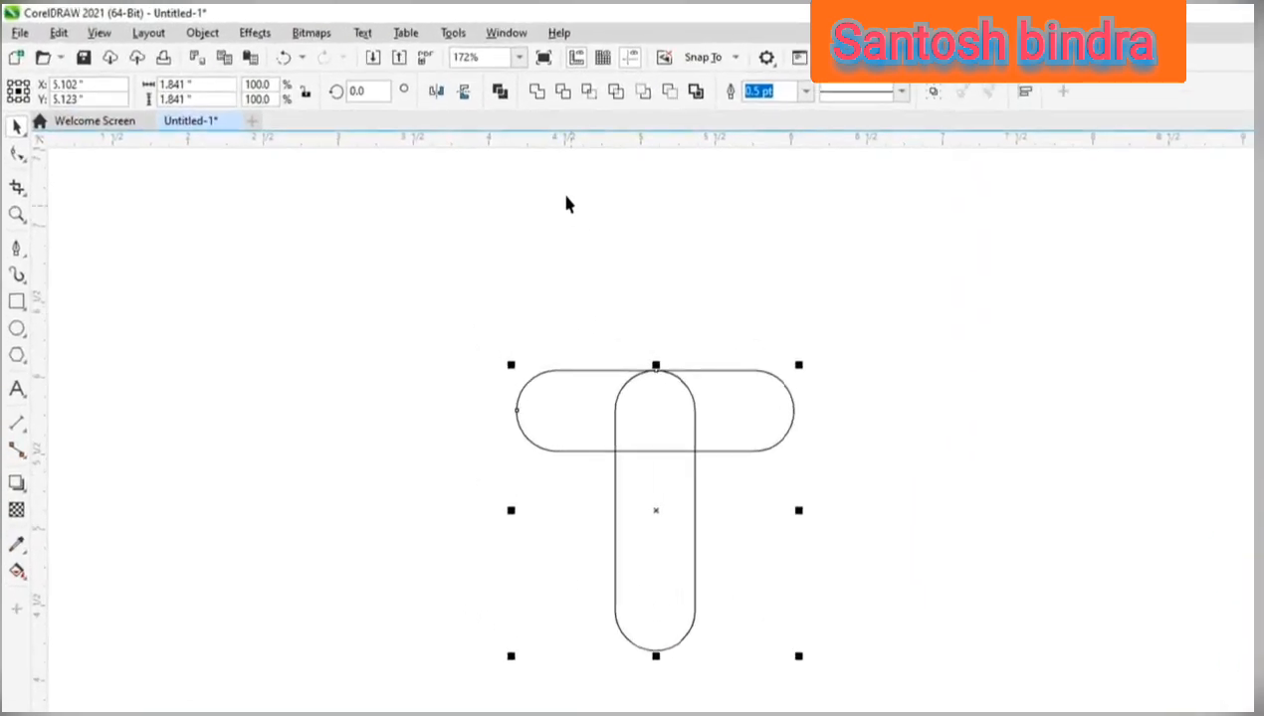
pyautogui.click(537, 93)
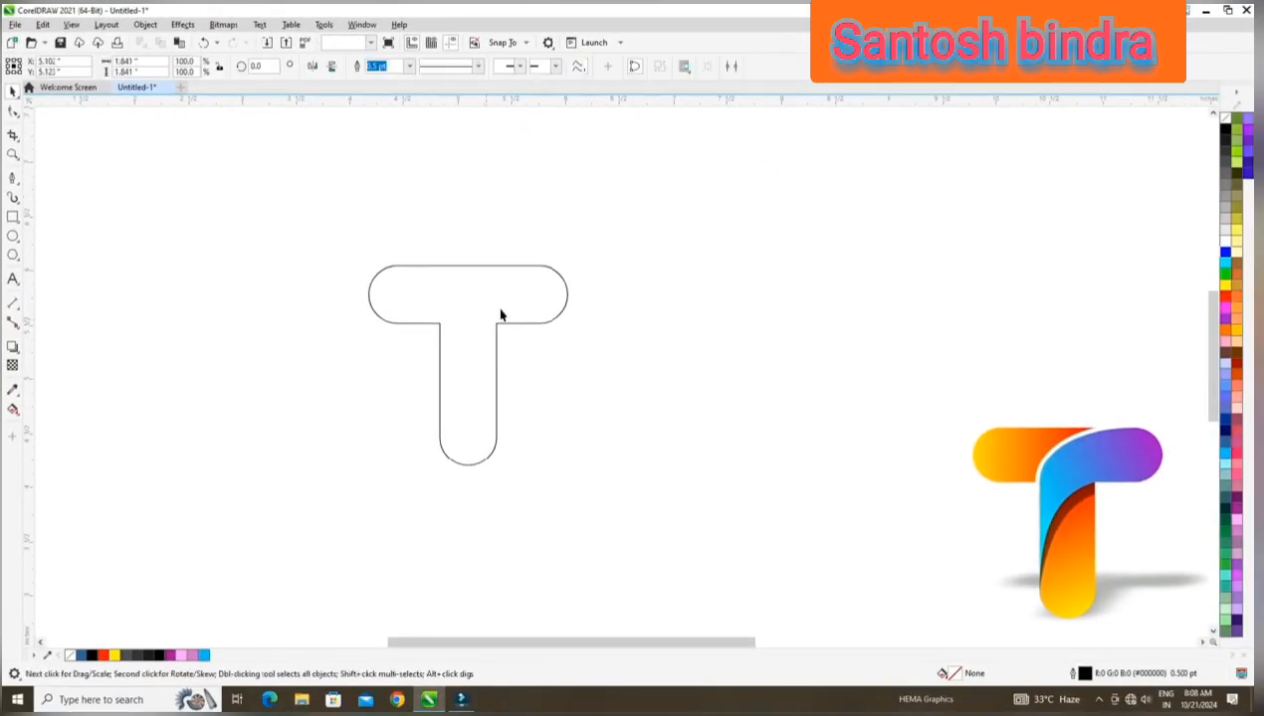
pyautogui.moveTo(685, 449); pyautogui.dragTo(759, 473)
pyautogui.moveTo(538, 335); pyautogui.dragTo(538, 335)
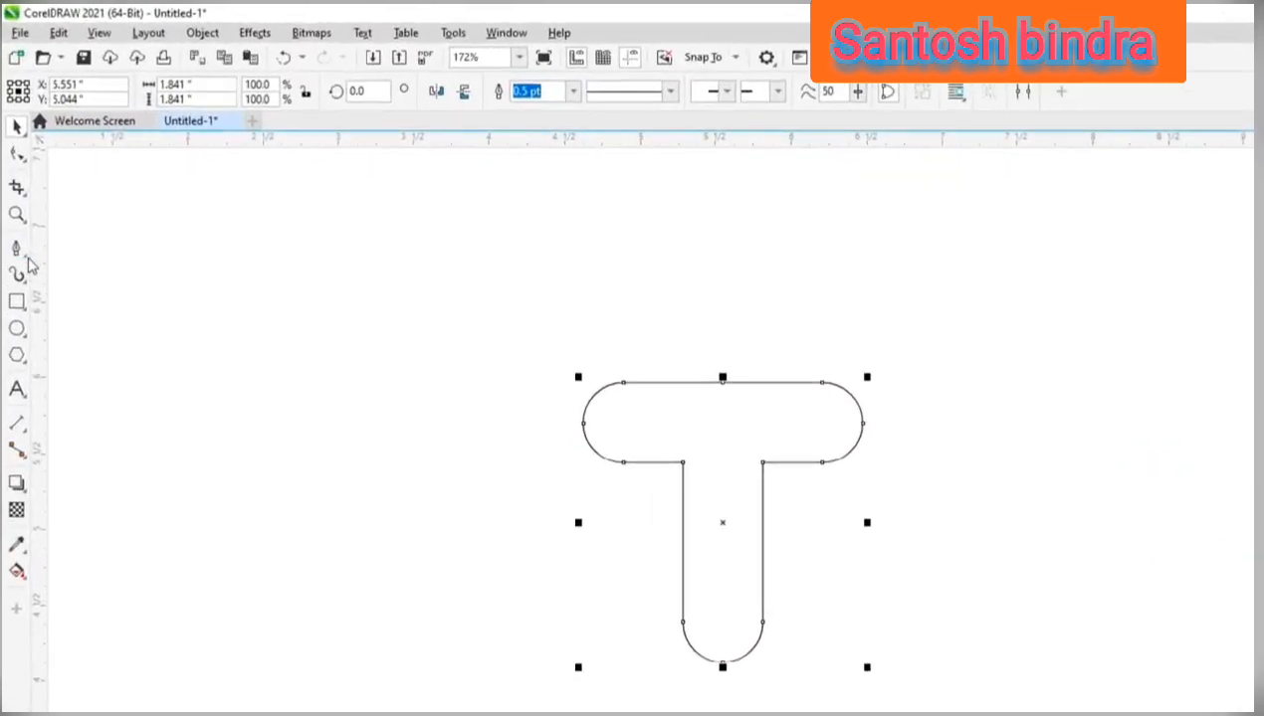
# Draw a Pen line from above the crossbar's right end through the left inner corner, ending outside the T at lower left.
pyautogui.click(25, 256)
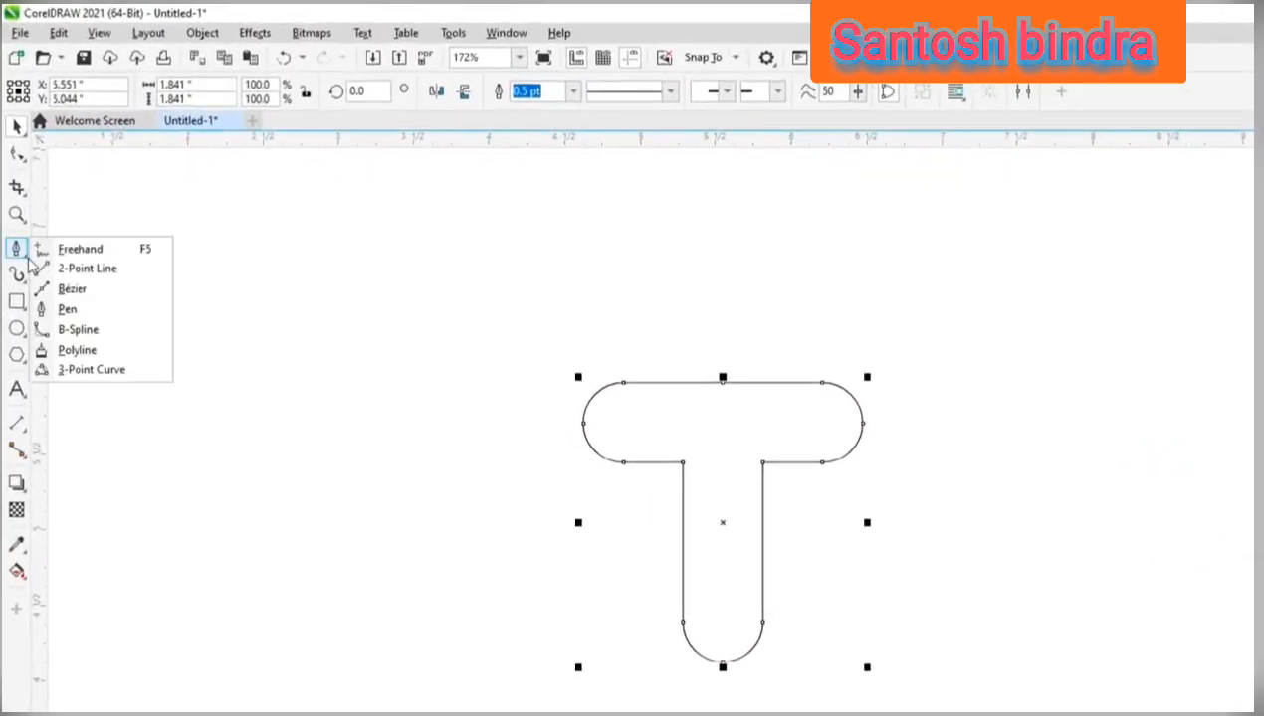
pyautogui.click(103, 312)
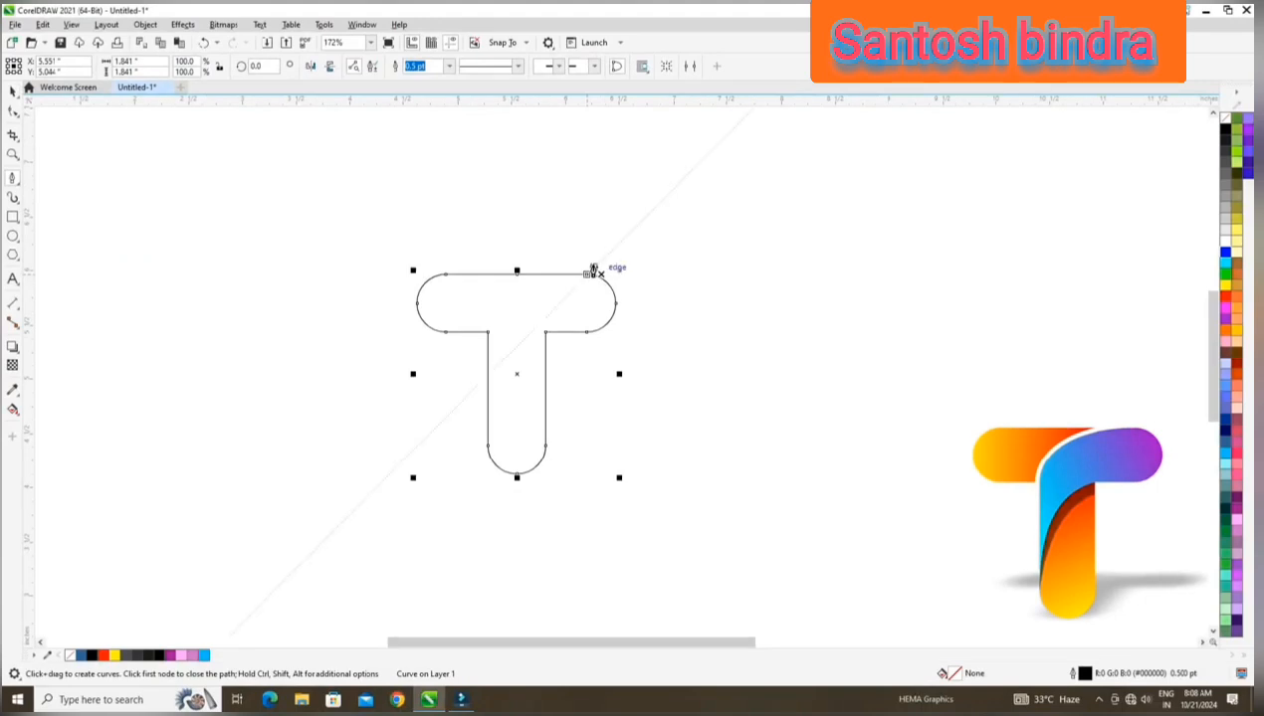
pyautogui.click(596, 260)
pyautogui.click(587, 275)
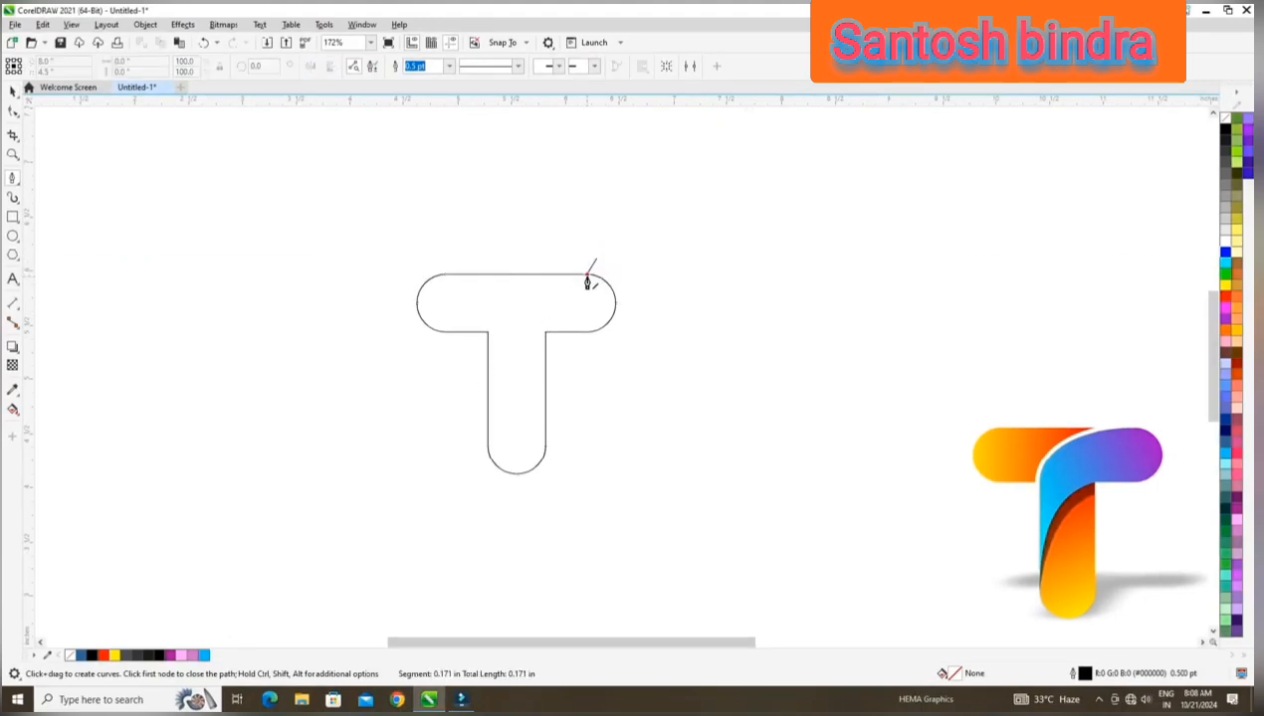
pyautogui.click(486, 333)
pyautogui.doubleClick(416, 388)
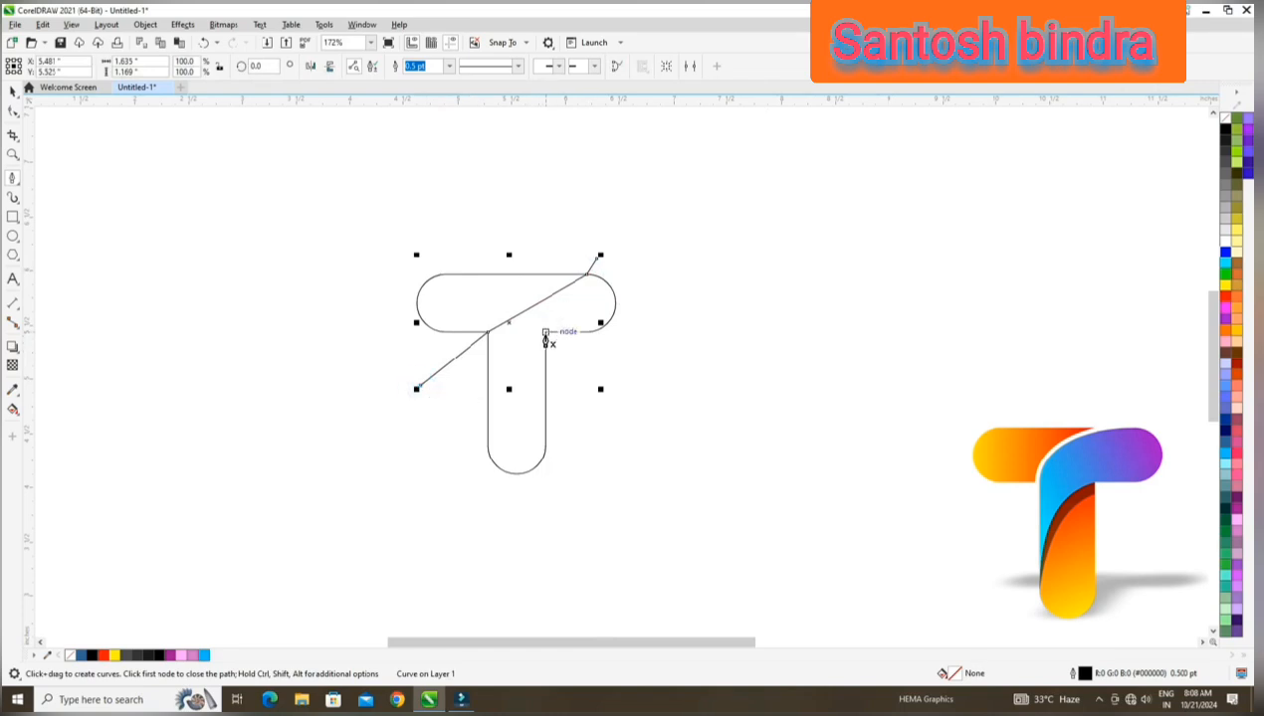
# Draw a second Pen line through the right inner corner and the stem's lower left node, extending past the outline at both ends.
pyautogui.click(546, 335)
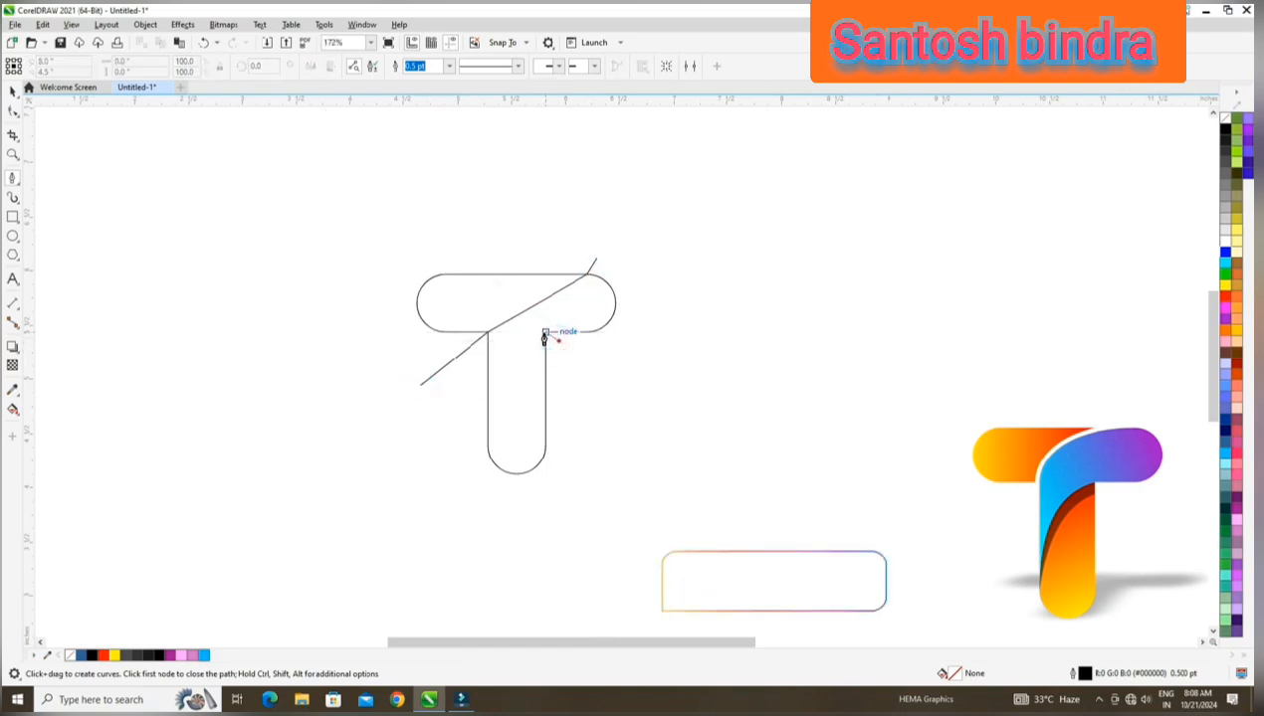
pyautogui.click(488, 446)
pyautogui.doubleClick(466, 476)
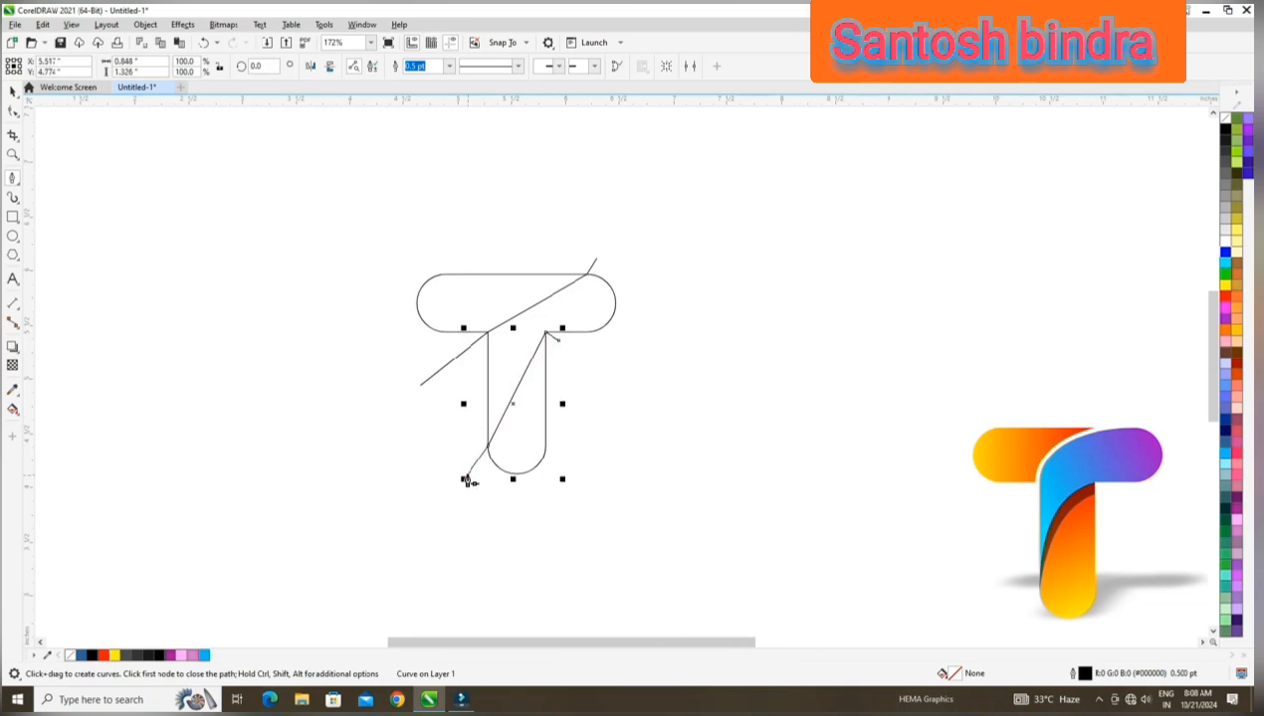
pyautogui.click(11, 92)
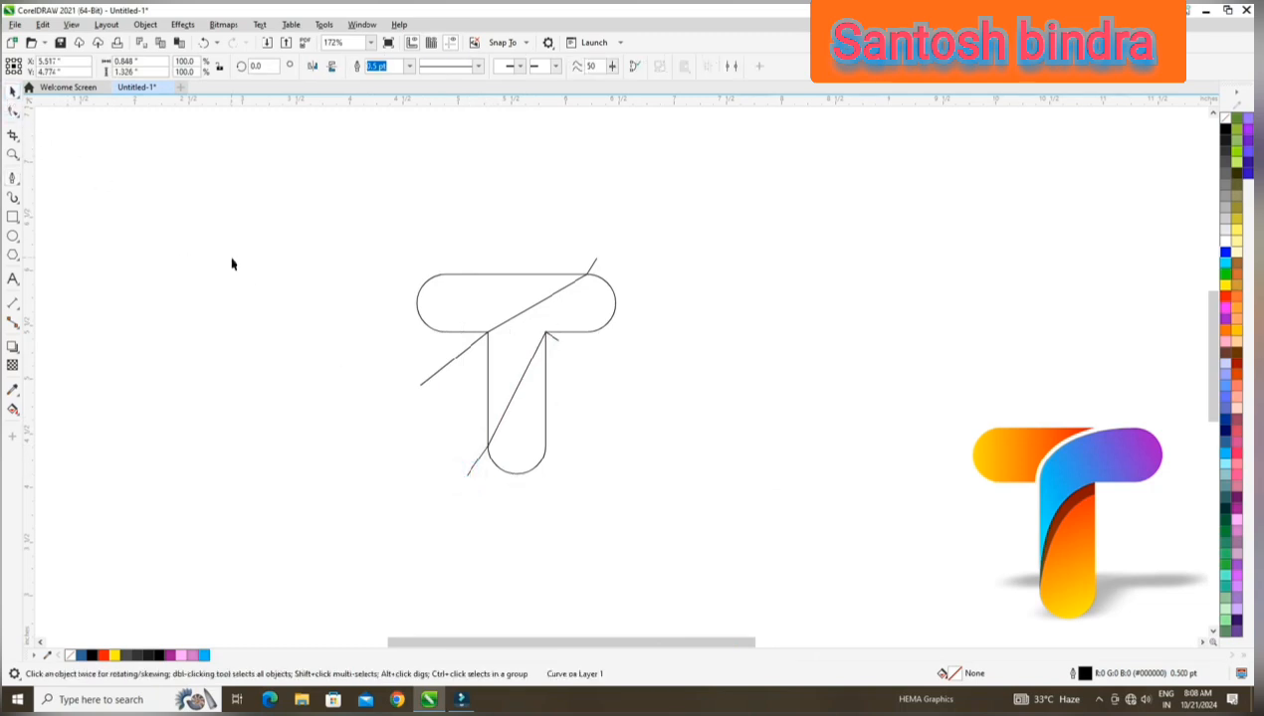
pyautogui.click(230, 258)
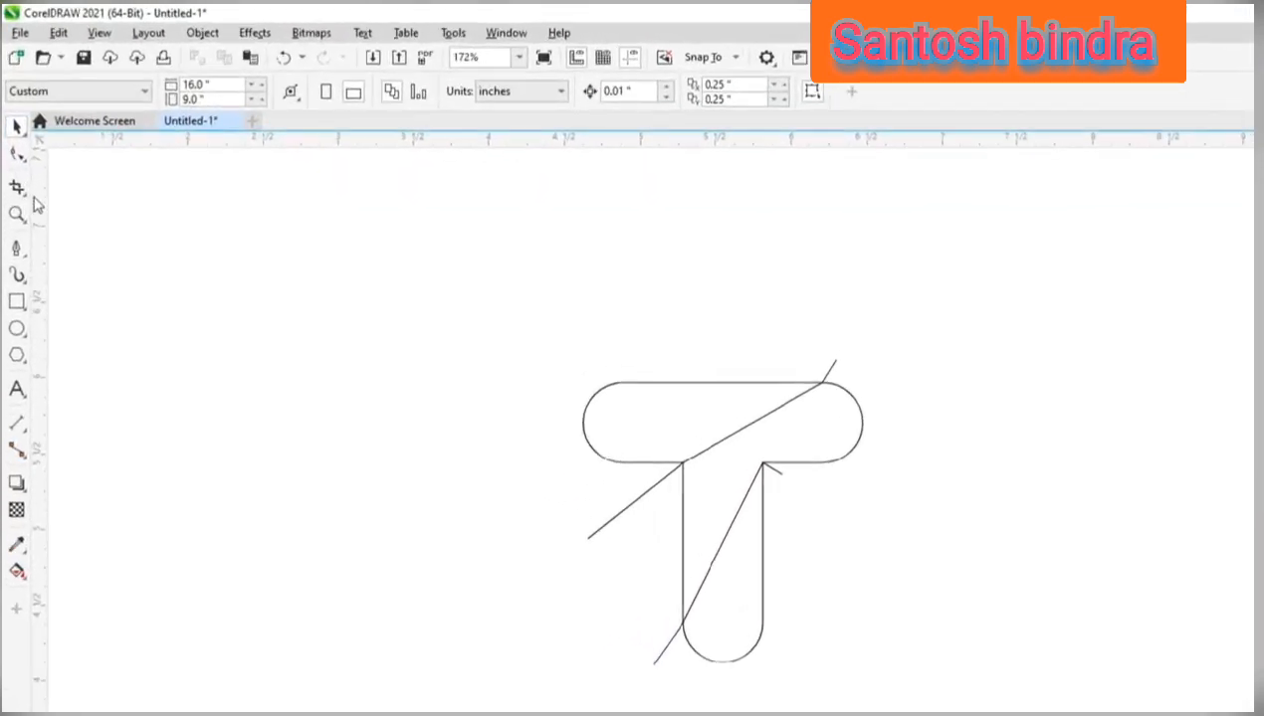
# Convert the upper line's diagonal segment across the crossbar to a curve with the Shape tool.
pyautogui.click(20, 157)
pyautogui.click(116, 159)
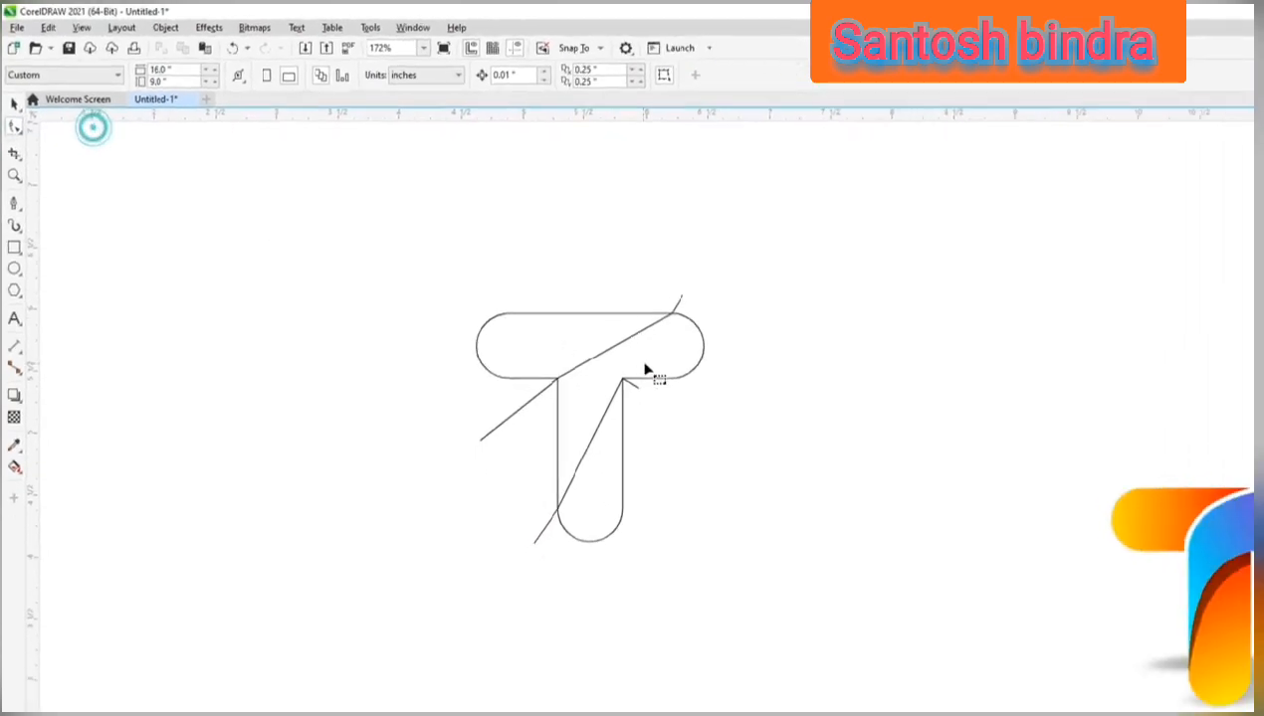
pyautogui.click(776, 404)
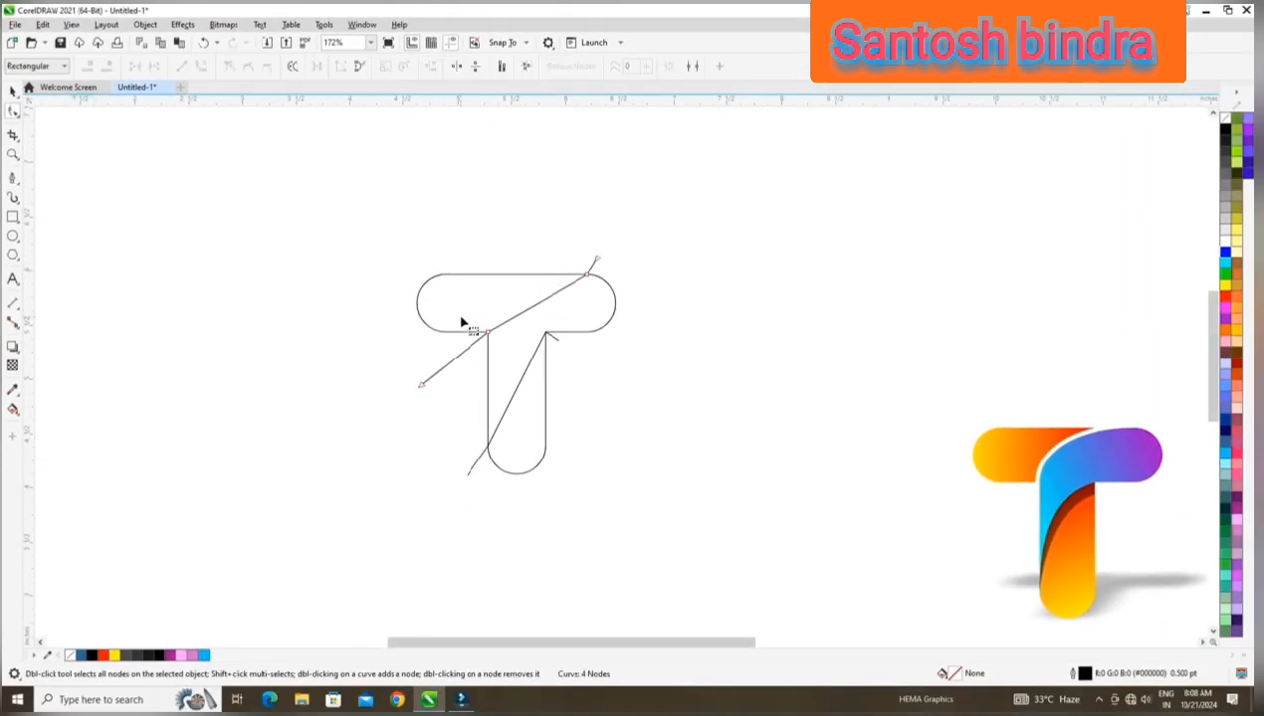
pyautogui.click(468, 327)
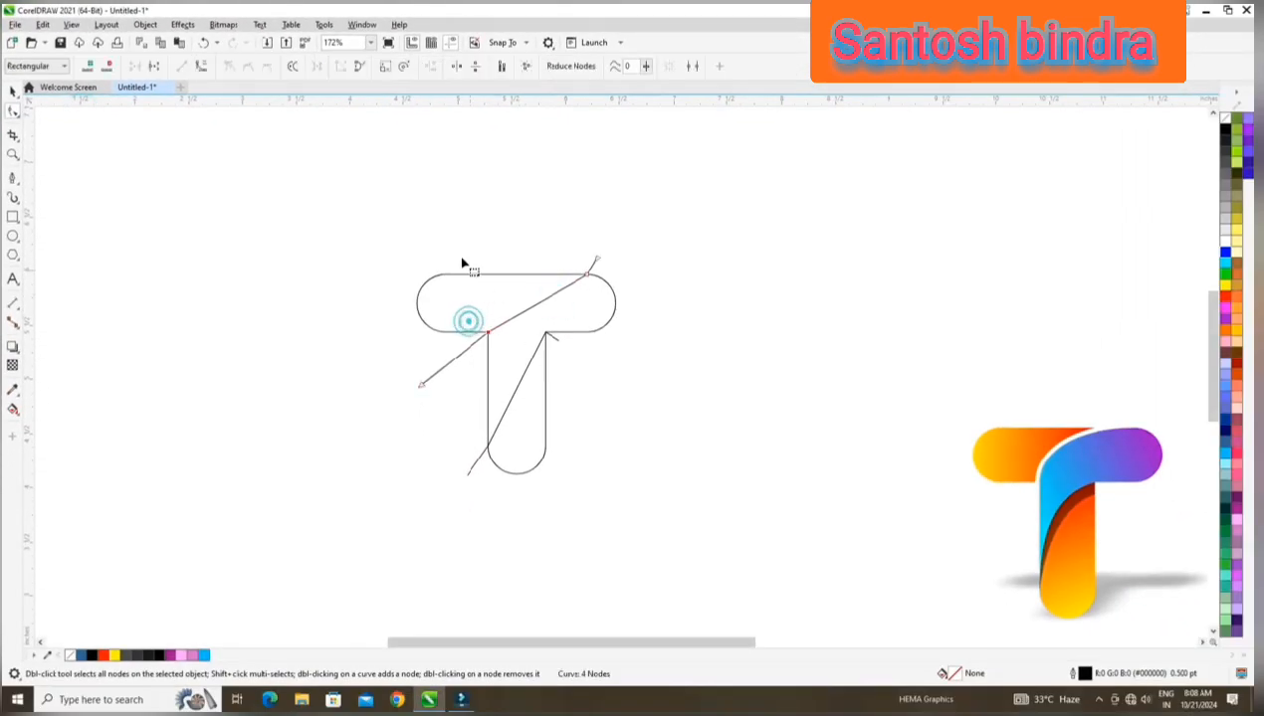
pyautogui.click(202, 68)
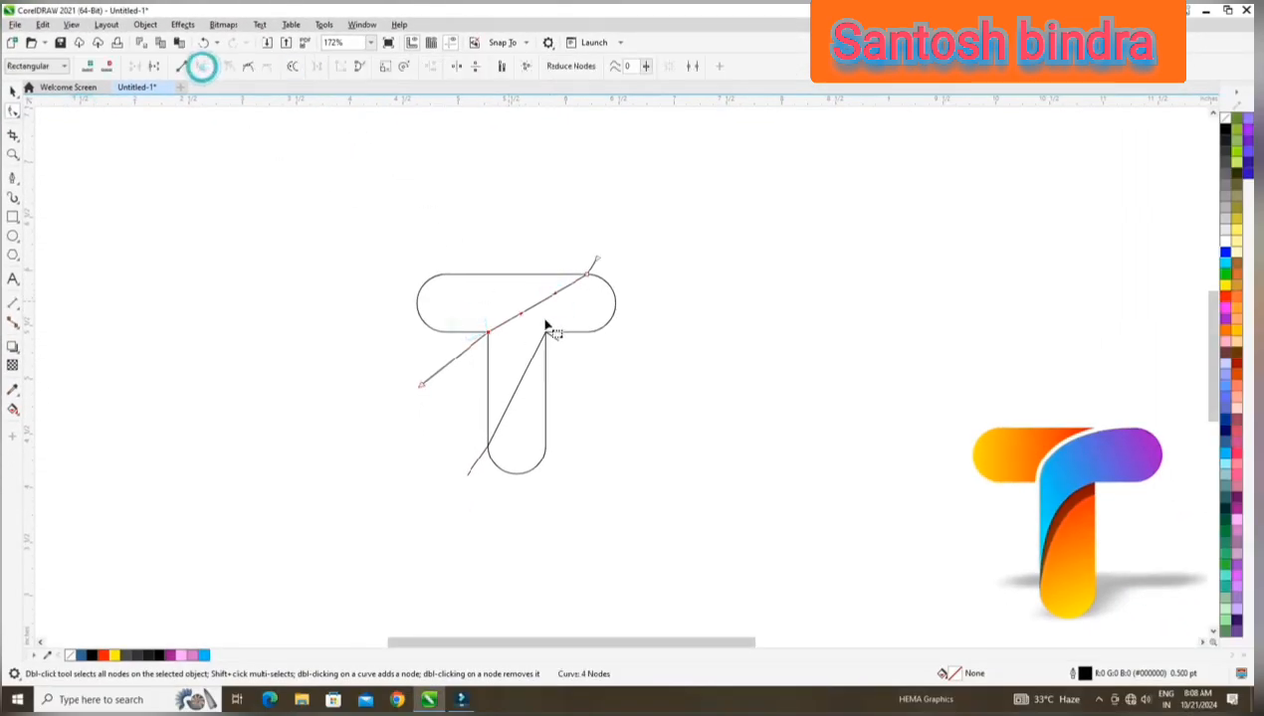
# Convert the lower line's diagonal segment in the stem to a curve and bow it toward the stem's upper left.
pyautogui.click(530, 359)
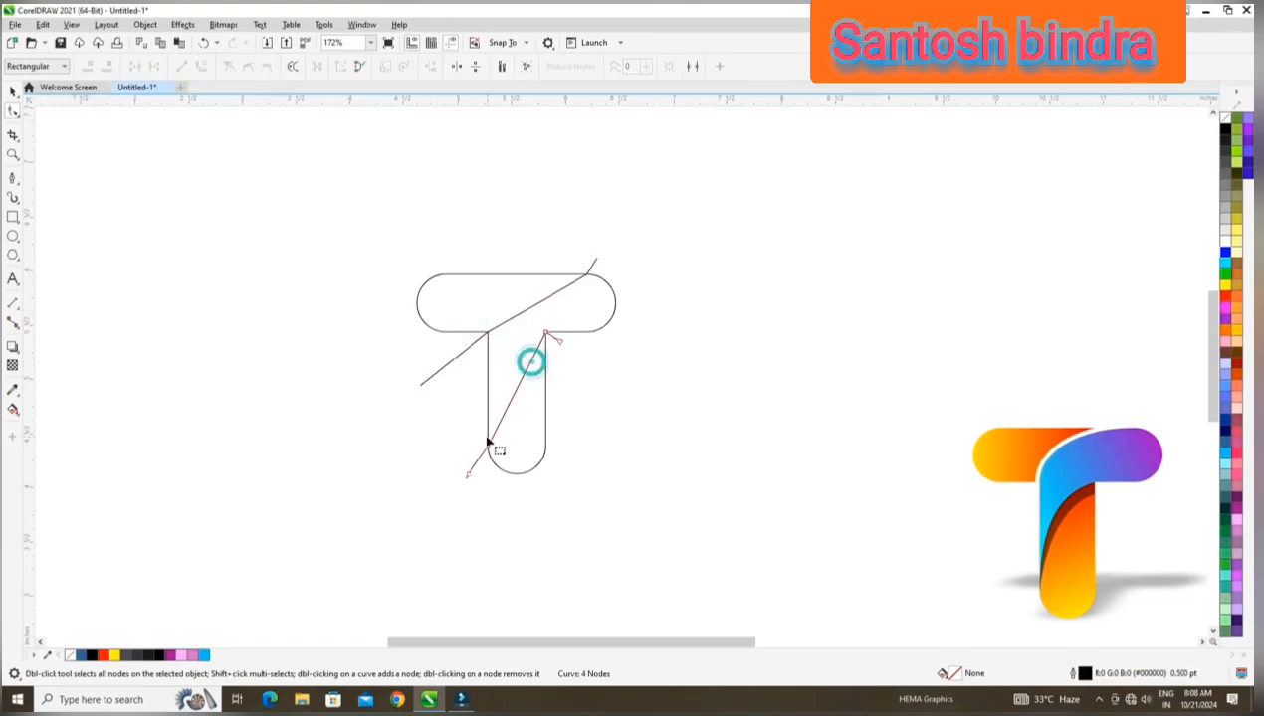
pyautogui.click(480, 437)
pyautogui.click(202, 67)
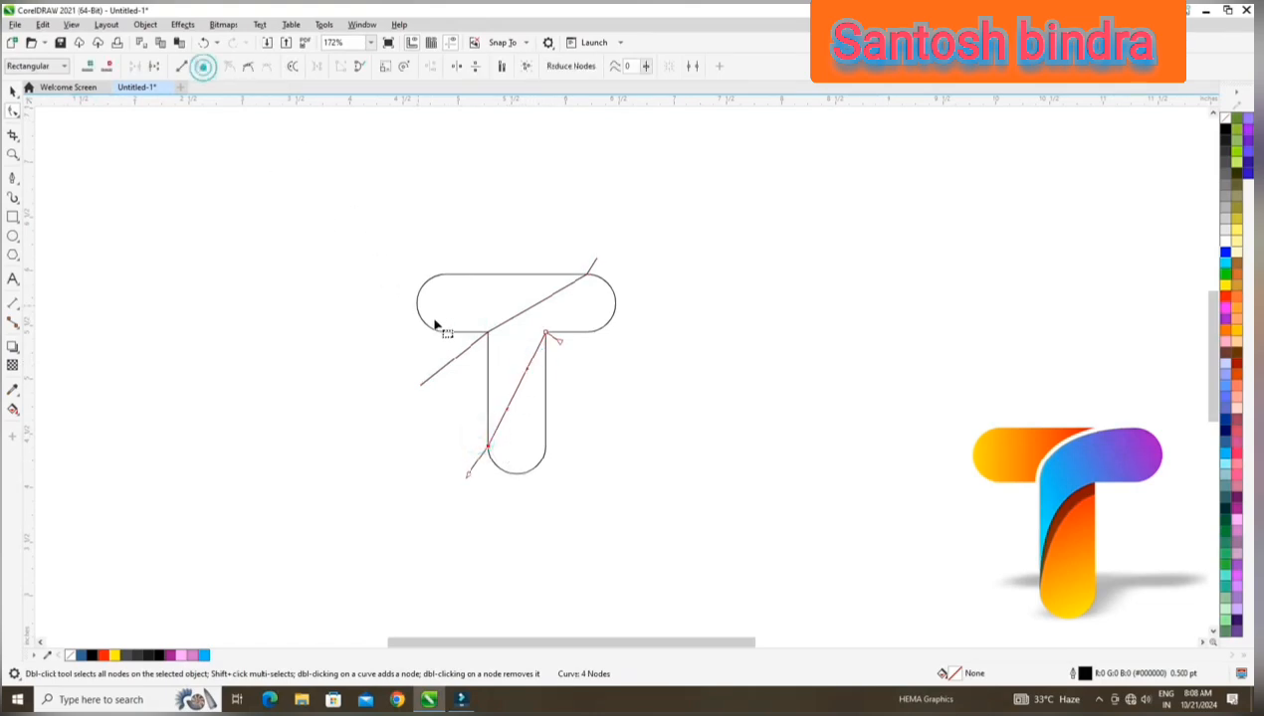
pyautogui.moveTo(521, 371)
pyautogui.mouseDown()
pyautogui.moveTo(496, 350)
pyautogui.moveTo(512, 420)
pyautogui.moveTo(484, 382)
pyautogui.moveTo(511, 351)
pyautogui.mouseUp()
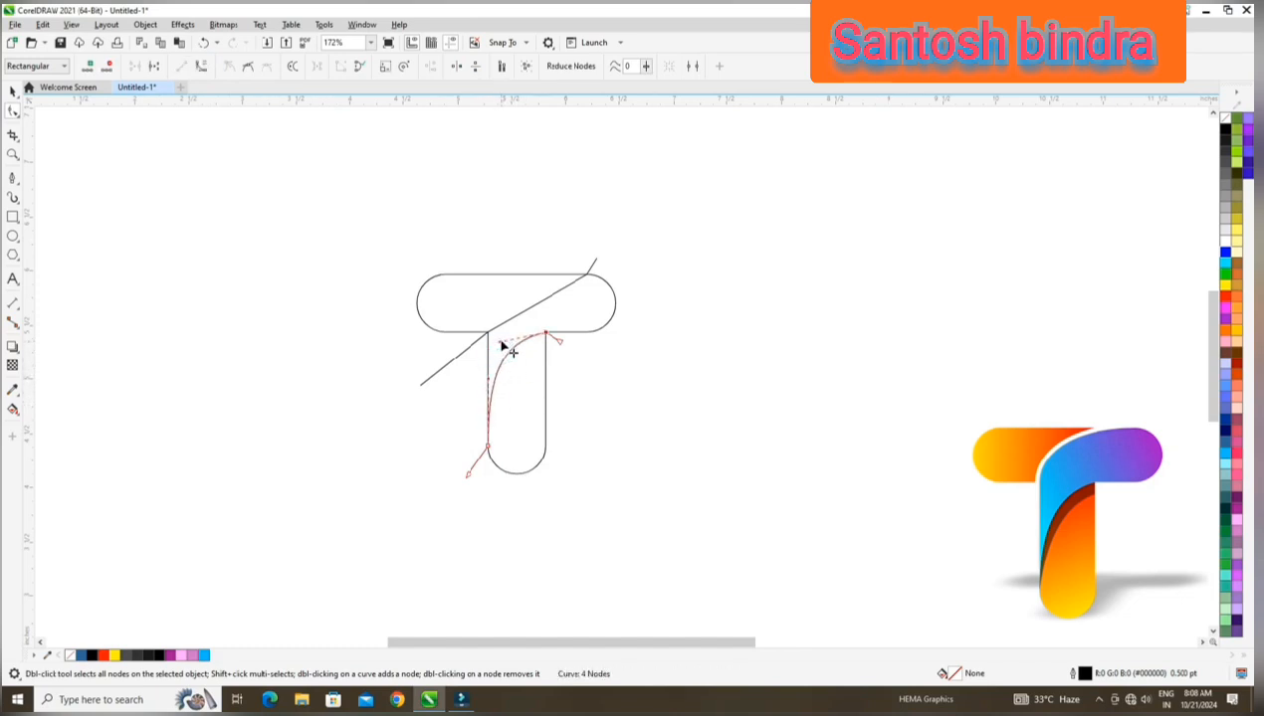
# Bend the upper line's crossbar segment into an arc from the left inner corner to the top edge's right end.
pyautogui.click(583, 283)
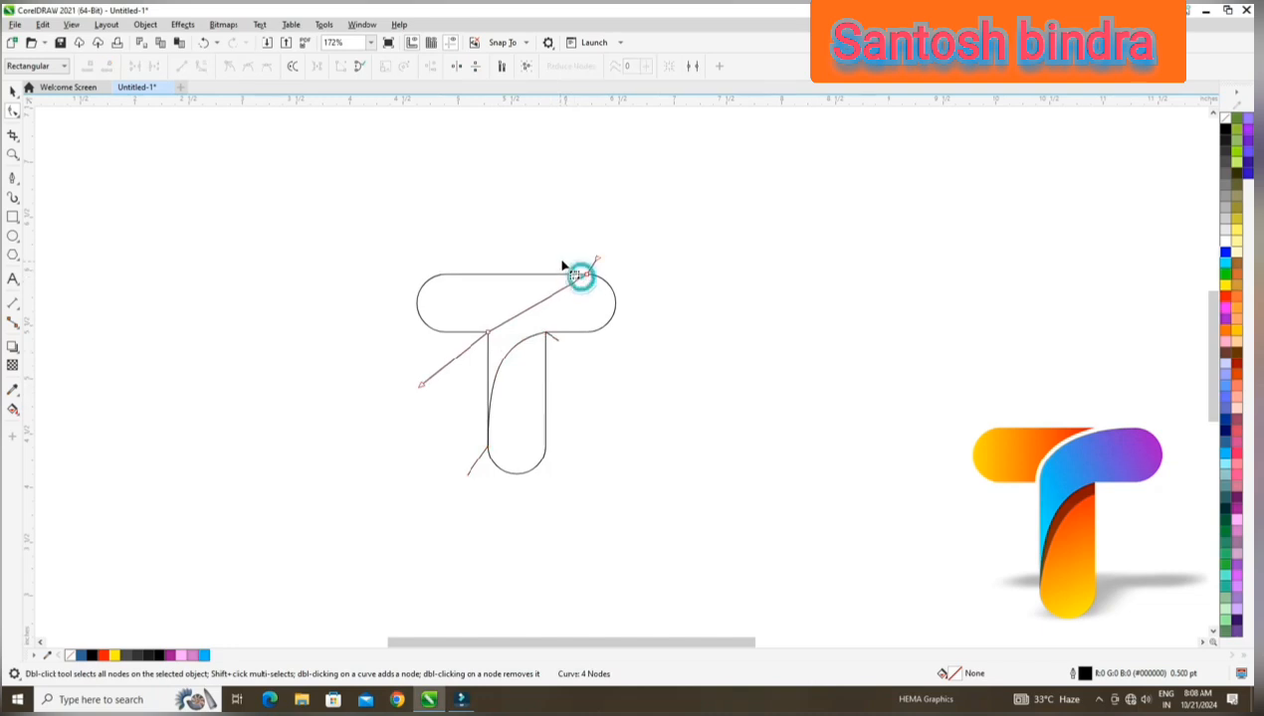
pyautogui.moveTo(554, 296); pyautogui.dragTo(487, 299)
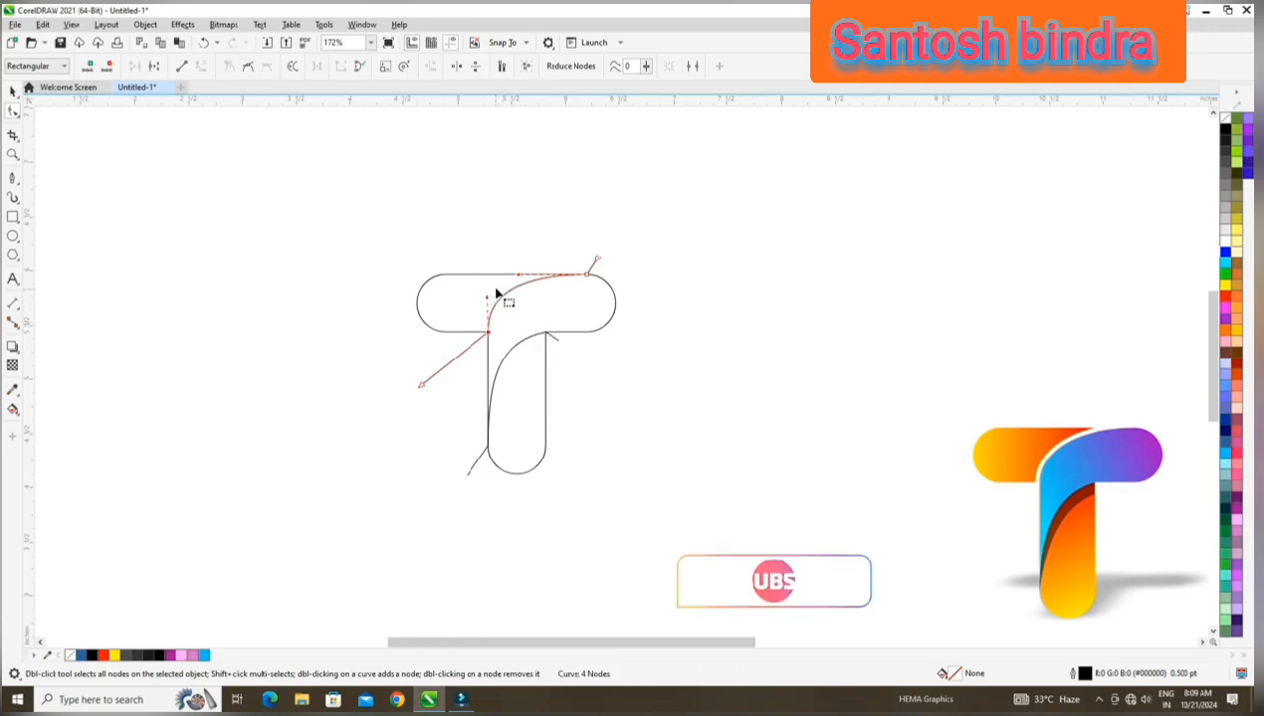
pyautogui.moveTo(488, 304); pyautogui.dragTo(528, 276)
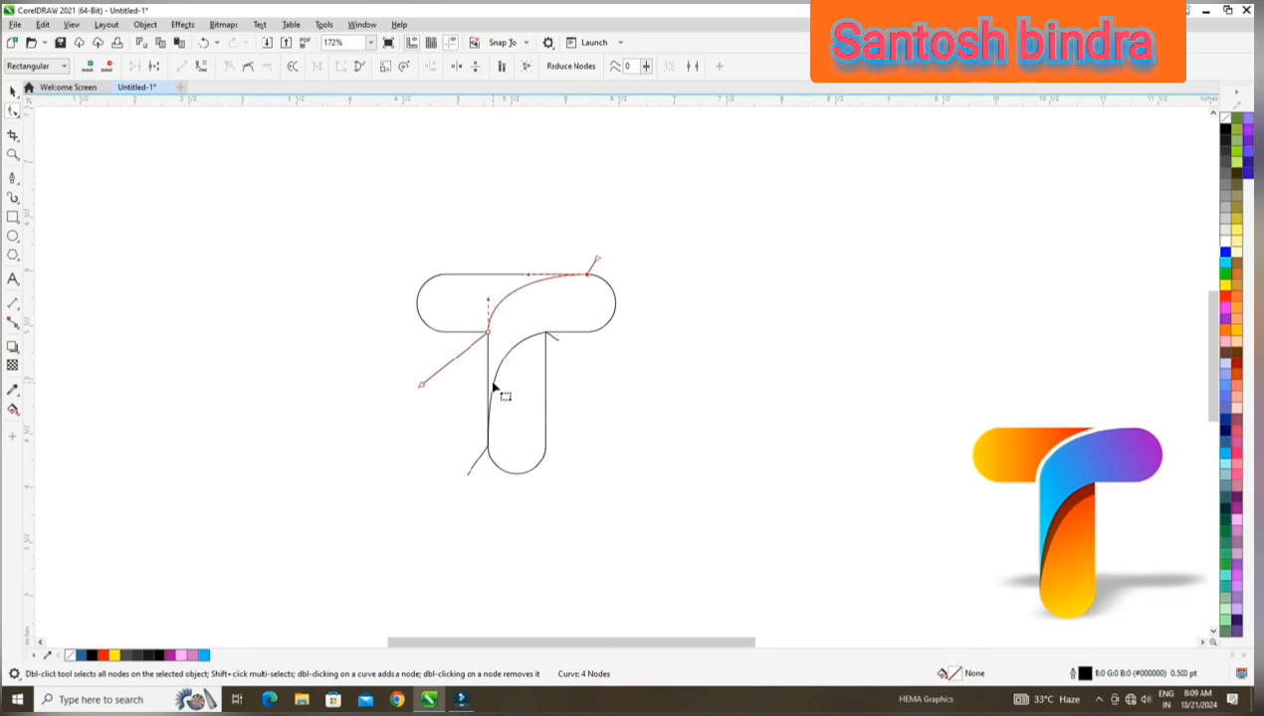
# Refine the arc in the stem by adjusting the curve handle at the right inner corner.
pyautogui.click(493, 383)
pyautogui.click(544, 333)
pyautogui.moveTo(500, 344); pyautogui.dragTo(506, 342)
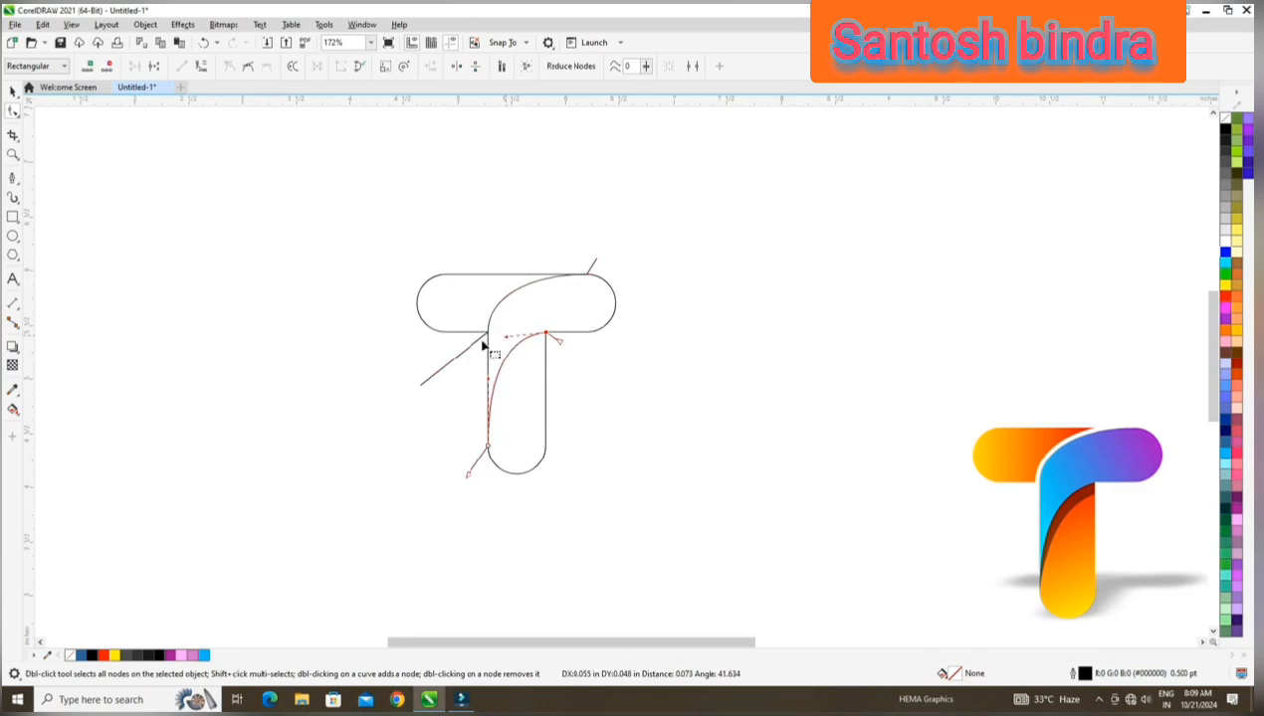
pyautogui.moveTo(483, 346); pyautogui.dragTo(482, 346)
# Select the T outline together with both curved dividing lines and group the three objects.
pyautogui.click(13, 93)
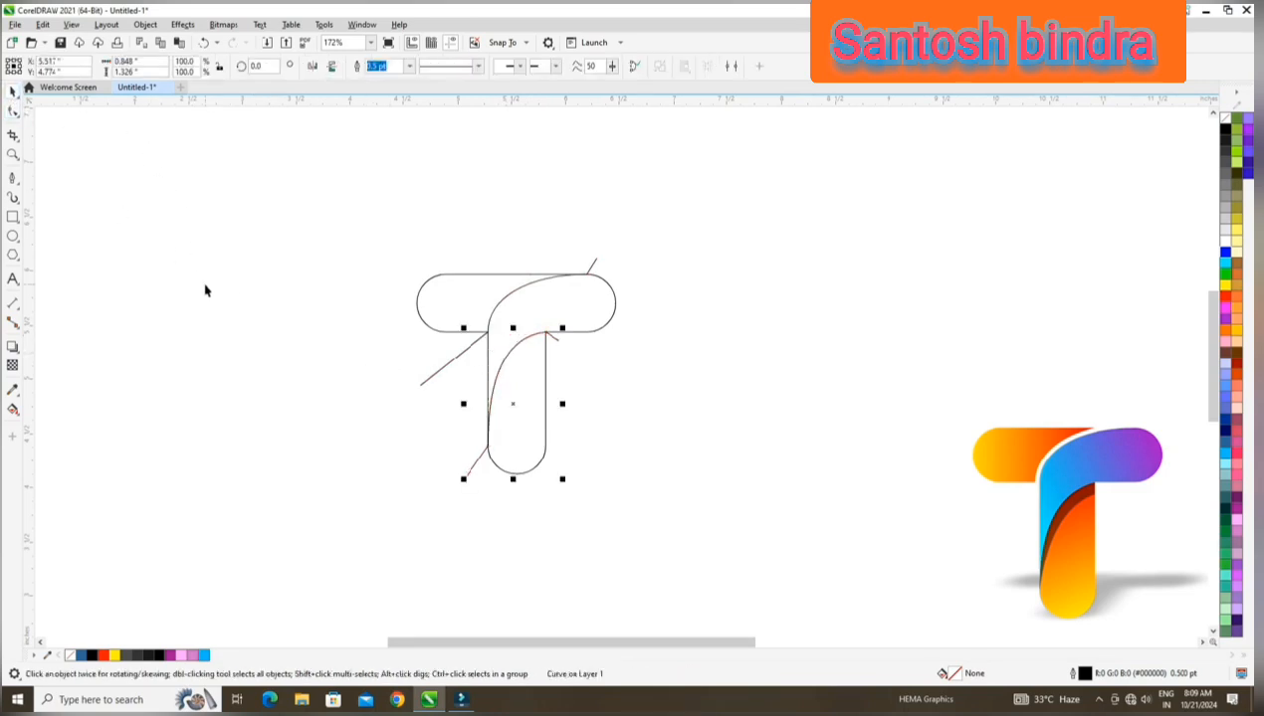
pyautogui.click(203, 283)
pyautogui.moveTo(352, 236); pyautogui.dragTo(782, 543)
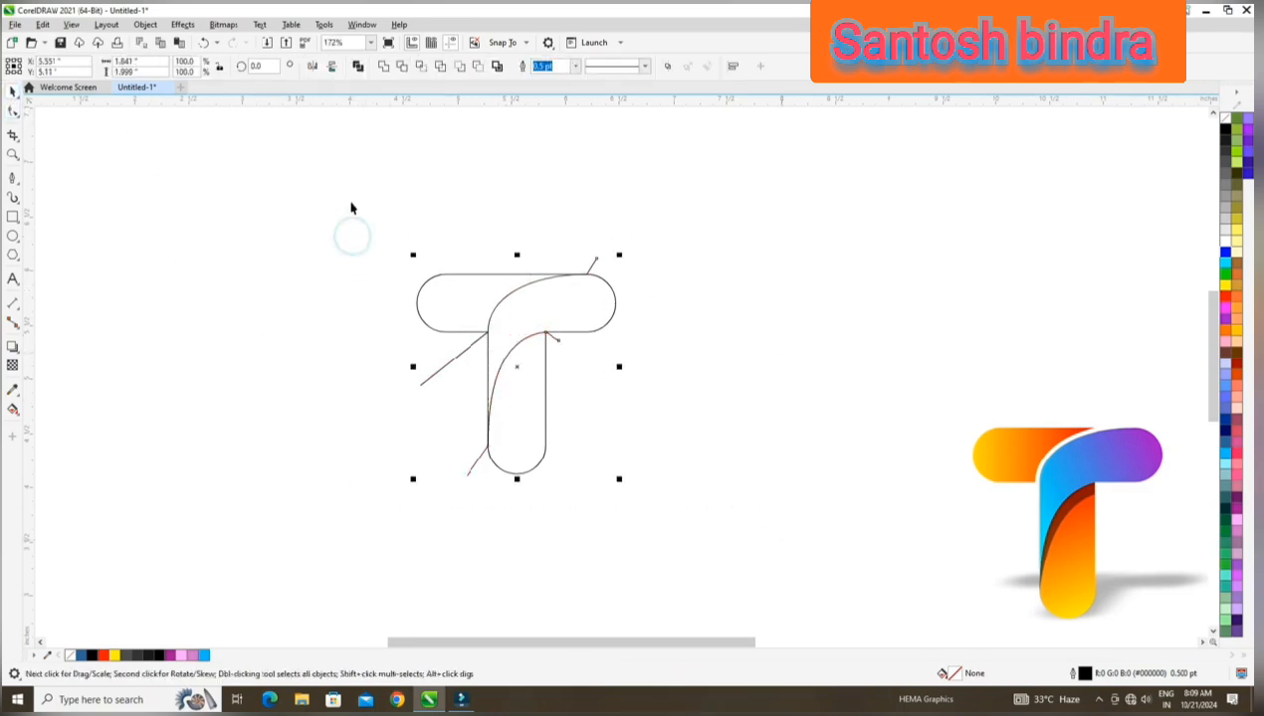
pyautogui.click(146, 24)
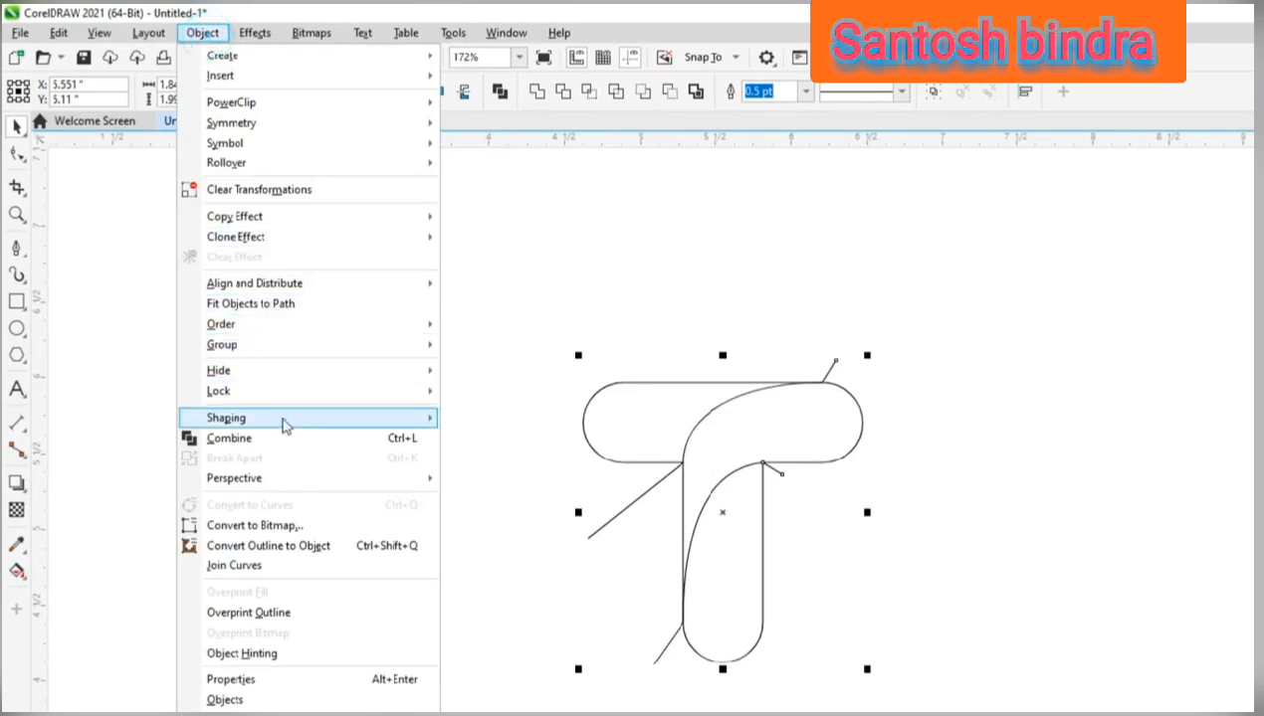
pyautogui.moveTo(415, 348)
pyautogui.click(483, 351)
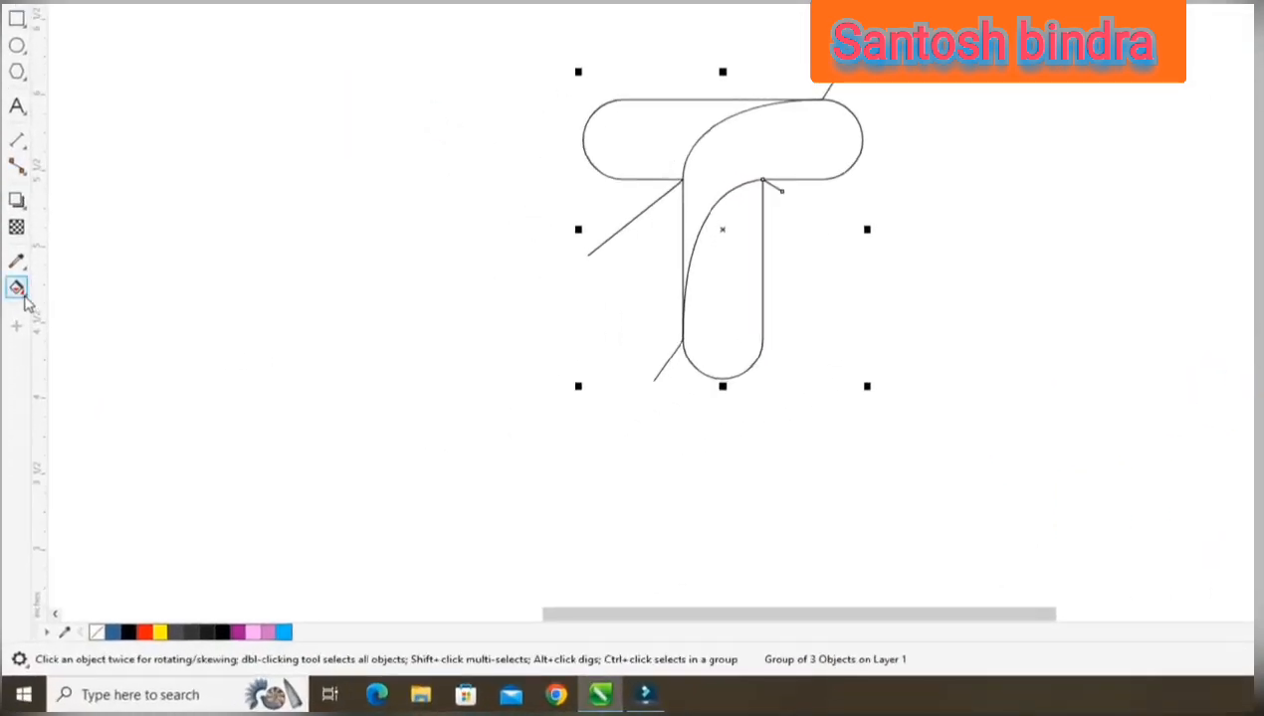
# Fill the crossbar's left part, the curved middle part and the lower stem part as separate blue shapes with Smart Fill.
pyautogui.click(24, 296)
pyautogui.click(82, 308)
pyautogui.click(641, 142)
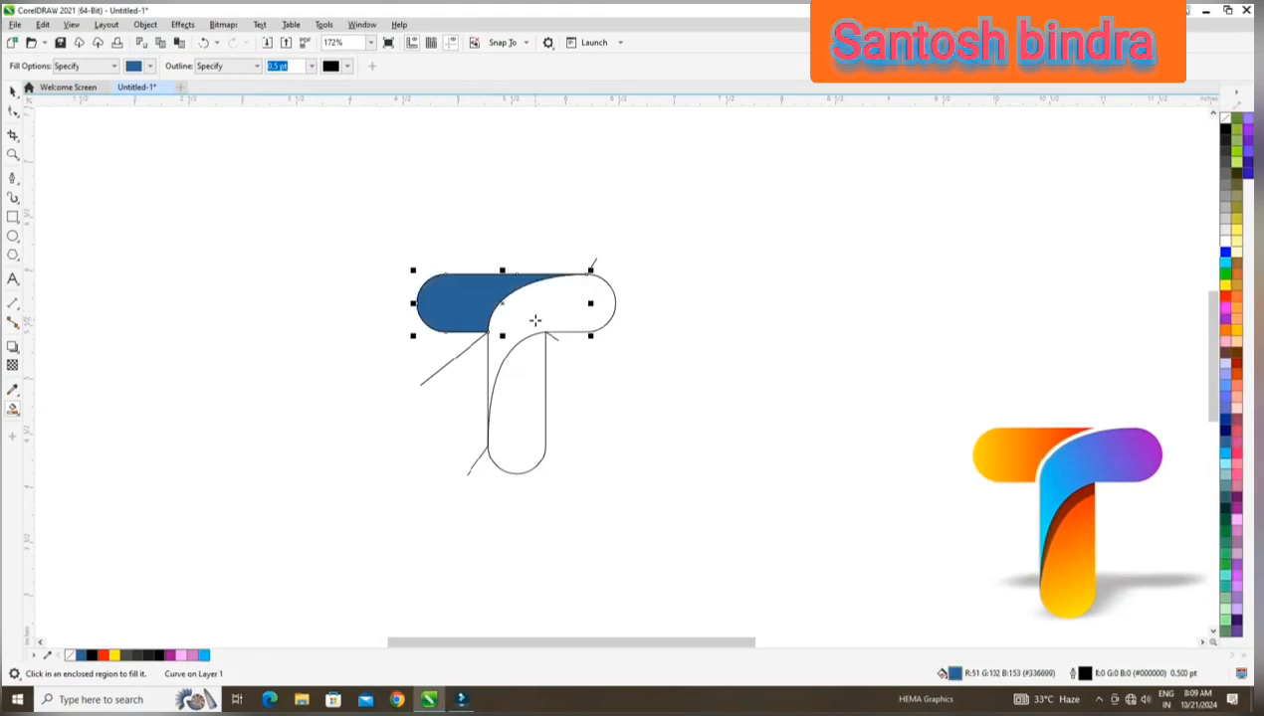
pyautogui.click(535, 319)
pyautogui.click(528, 384)
pyautogui.click(13, 91)
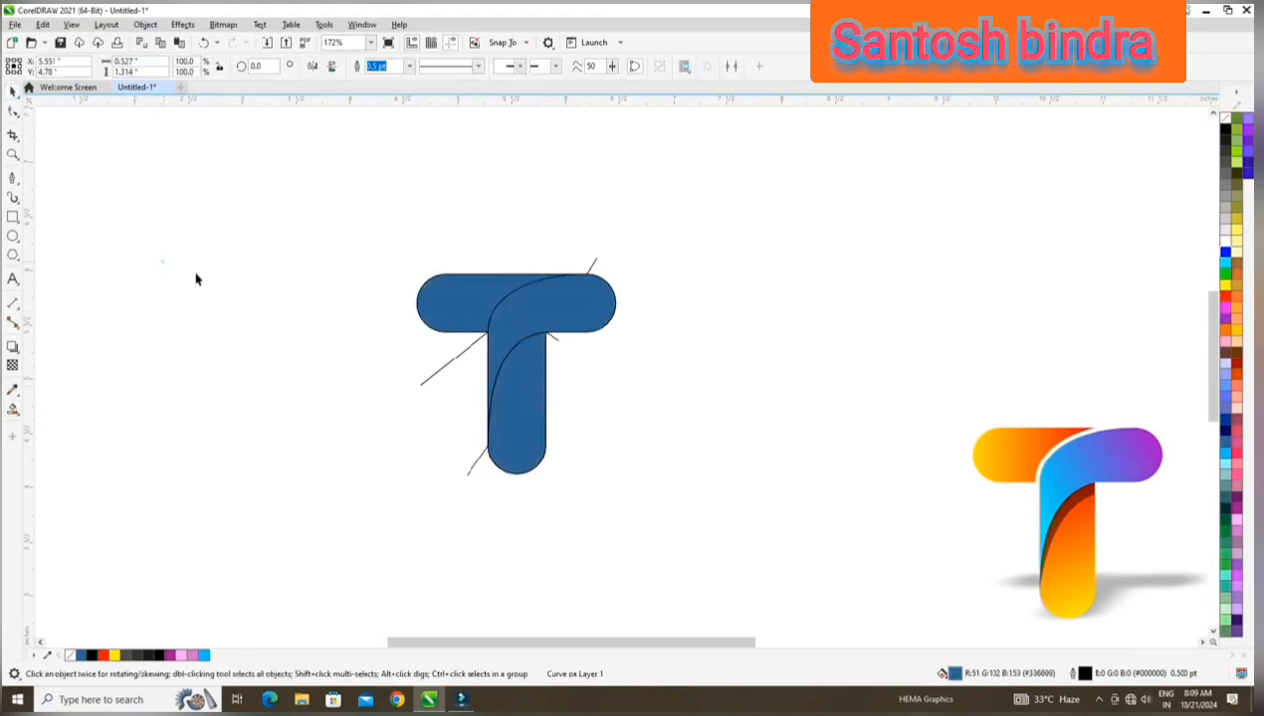
# Move the grouped line drawing off the filled T, delete it, and enlarge the three blue parts to about 3.08 inches wide.
pyautogui.moveTo(437, 377); pyautogui.dragTo(209, 305)
pyautogui.press('Delete')
pyautogui.moveTo(384, 212); pyautogui.dragTo(687, 545)
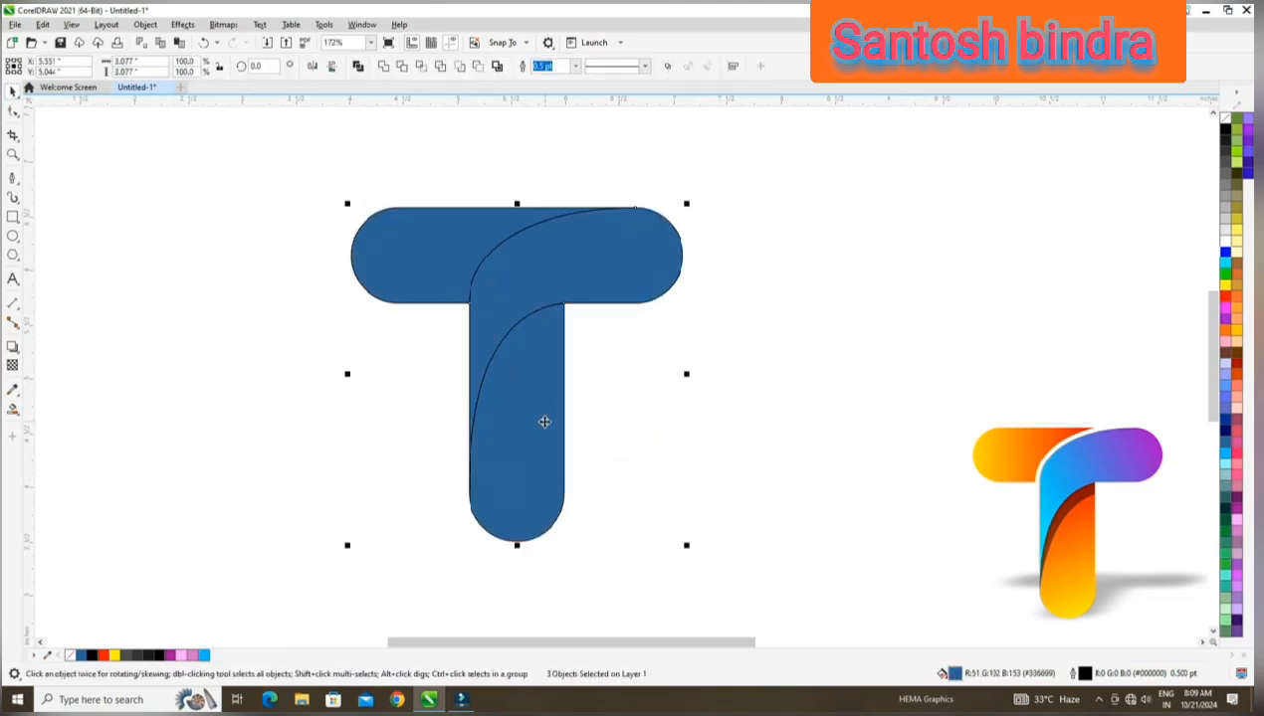
pyautogui.click(237, 235)
pyautogui.click(460, 222)
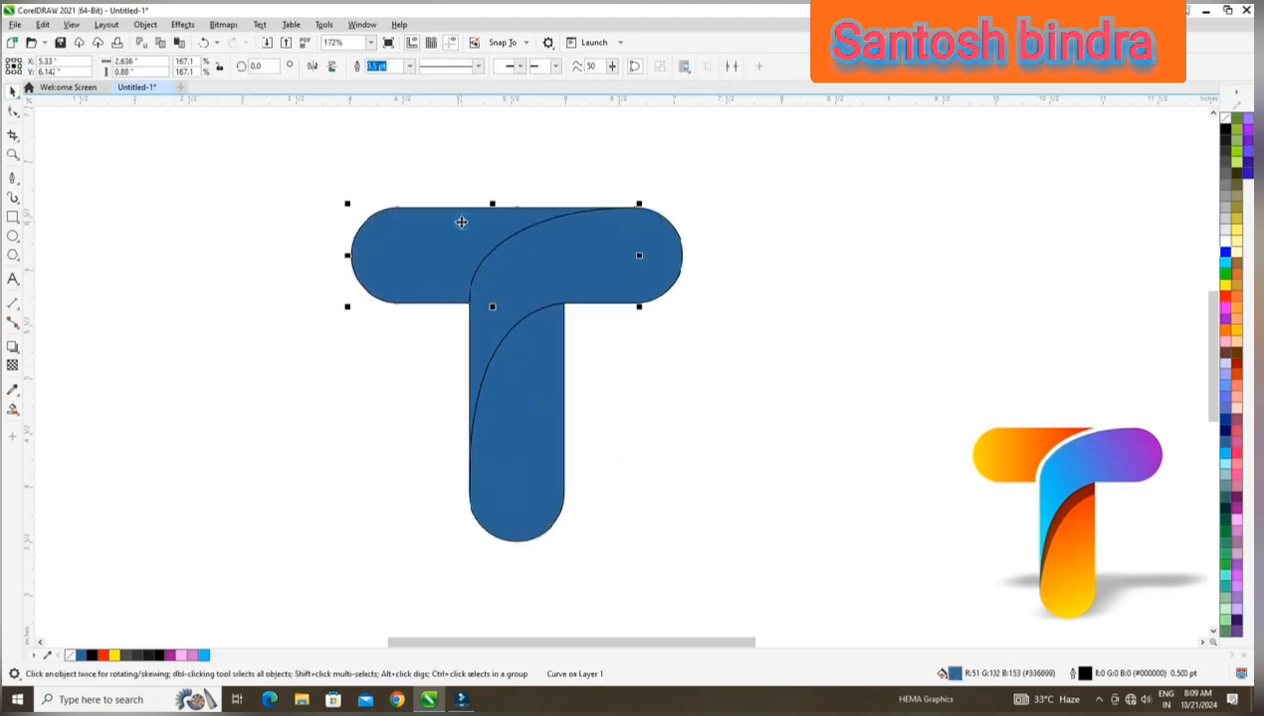
pyautogui.click(319, 342)
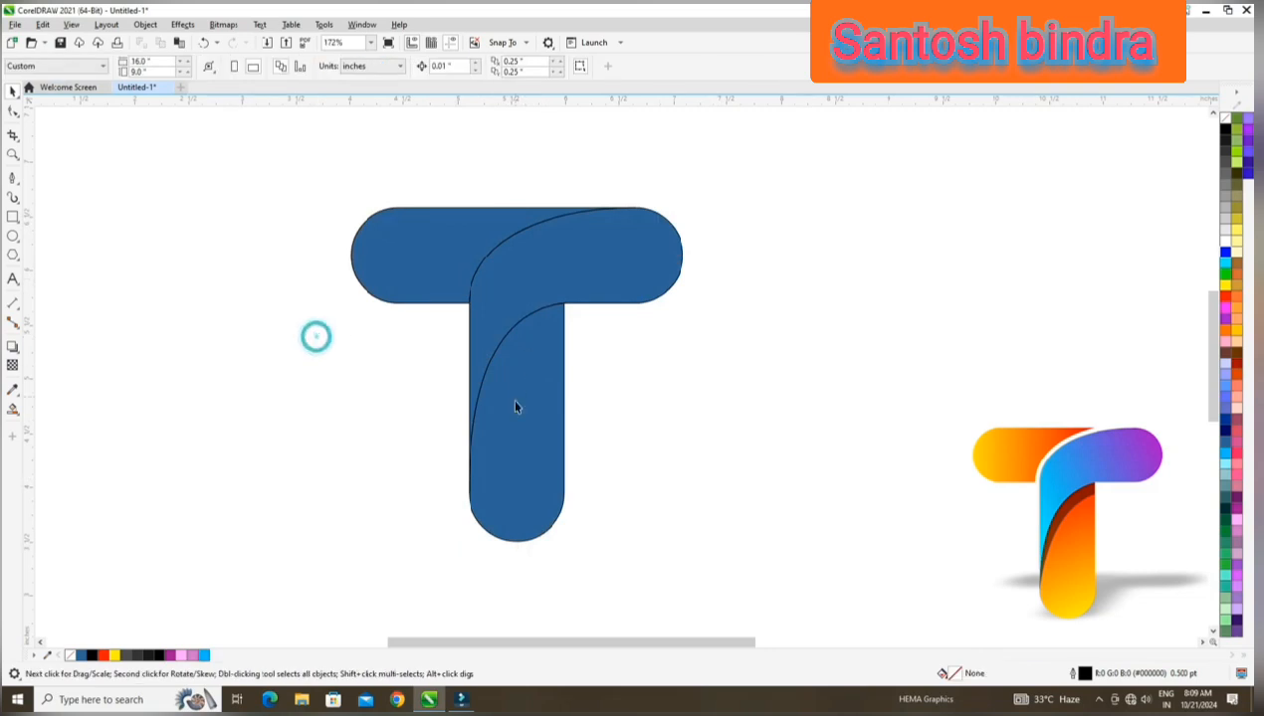
# Apply a vertical fountain fill to the lower stem part and make its upper end red.
pyautogui.click(503, 398)
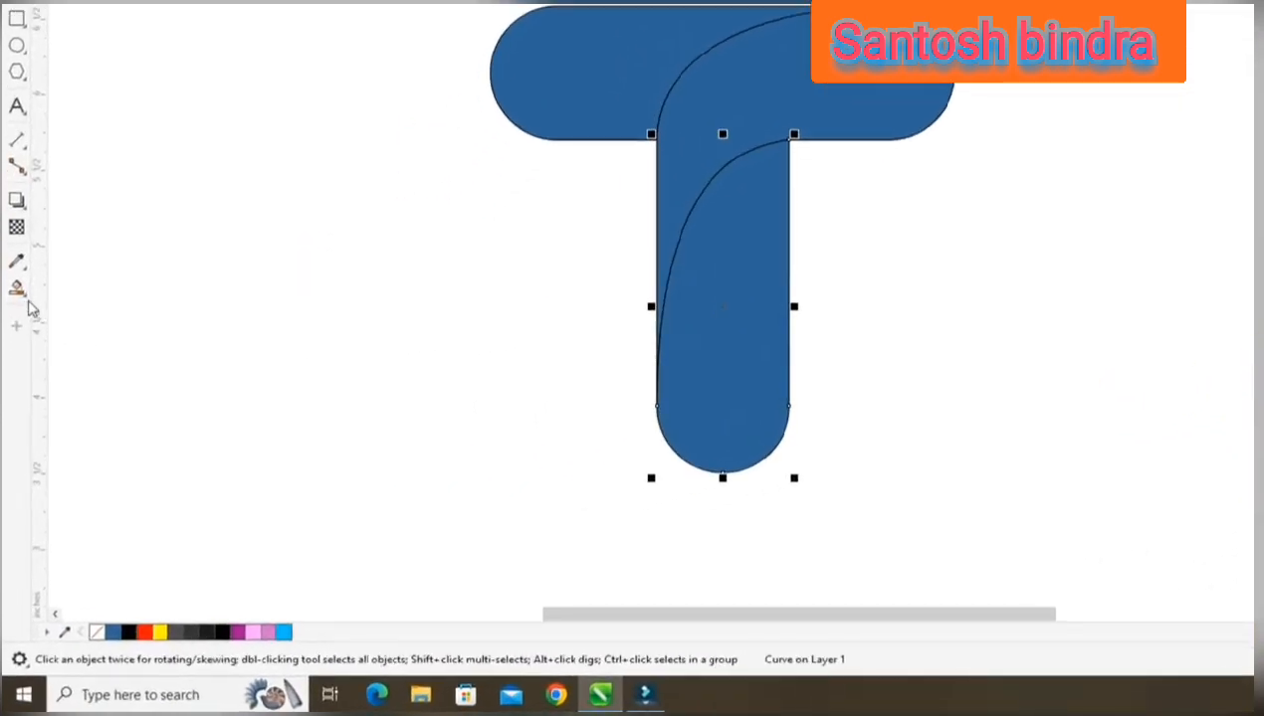
pyautogui.click(20, 292)
pyautogui.click(99, 286)
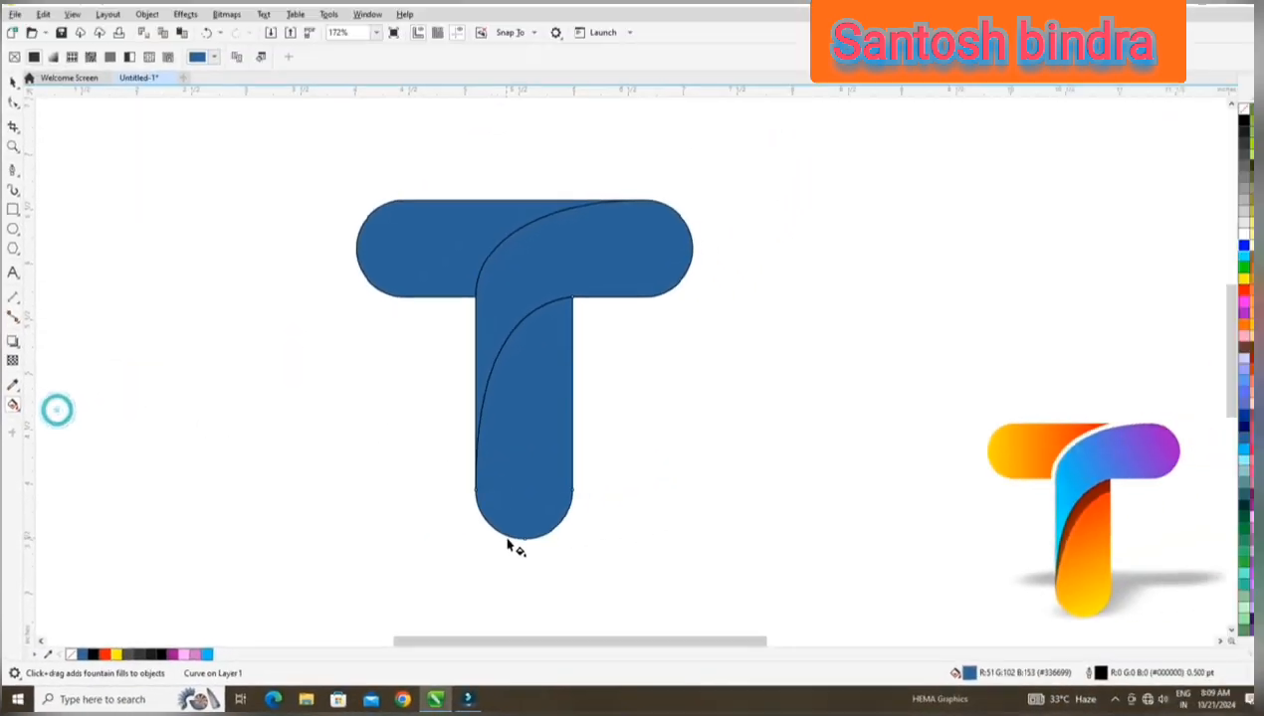
pyautogui.moveTo(516, 538); pyautogui.dragTo(518, 326)
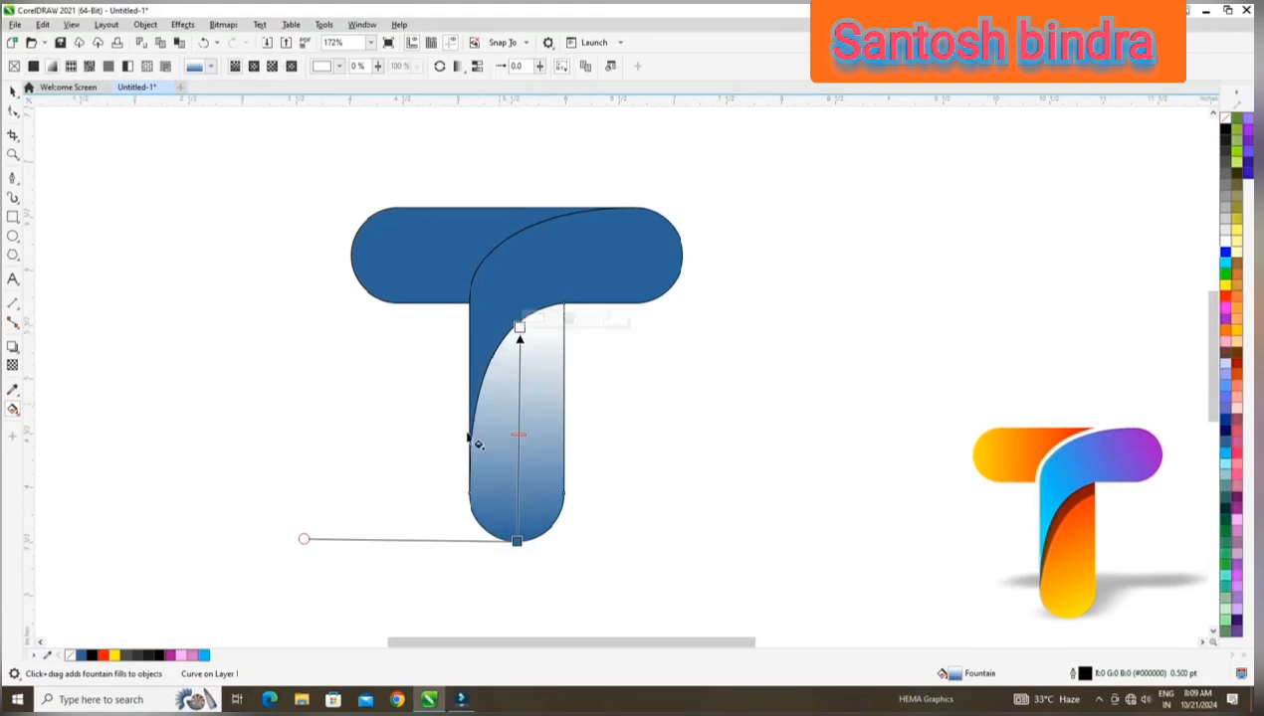
pyautogui.click(104, 655)
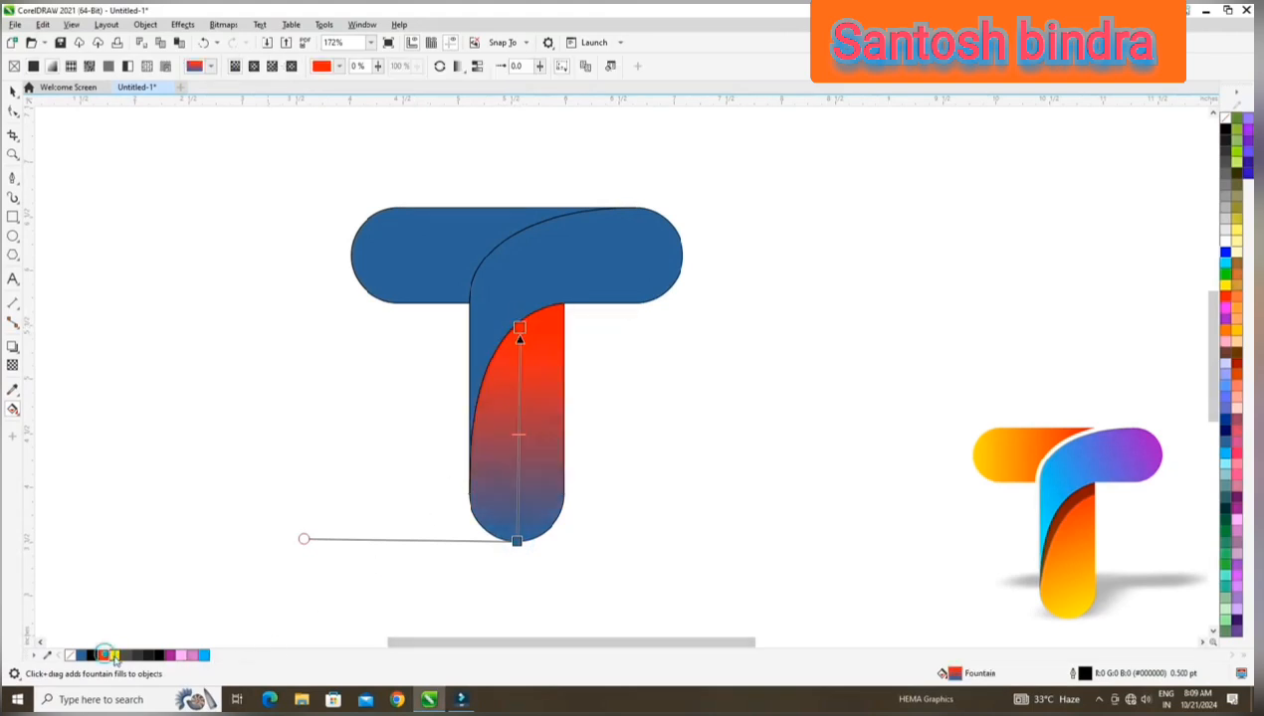
# Make the stem gradient's lower end yellow and angle it from outside the stem's lower right up to its upper left.
pyautogui.moveTo(424, 598); pyautogui.dragTo(606, 554)
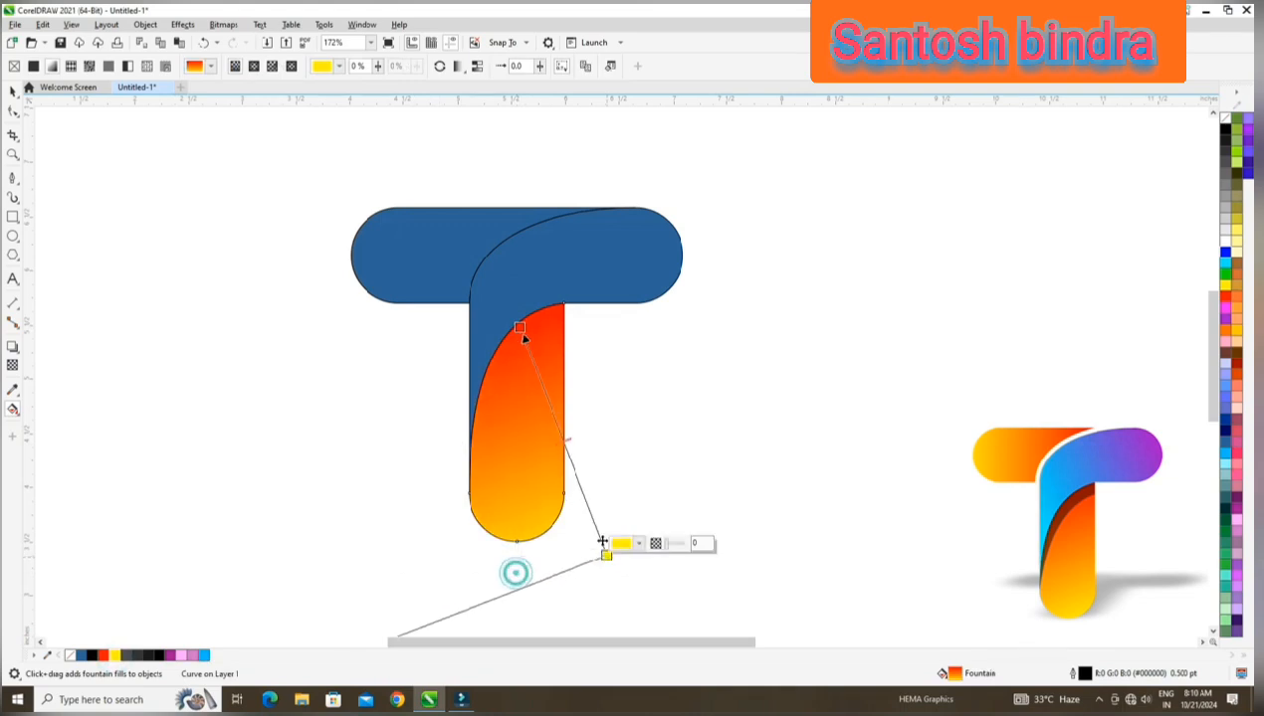
pyautogui.moveTo(522, 332); pyautogui.dragTo(501, 327)
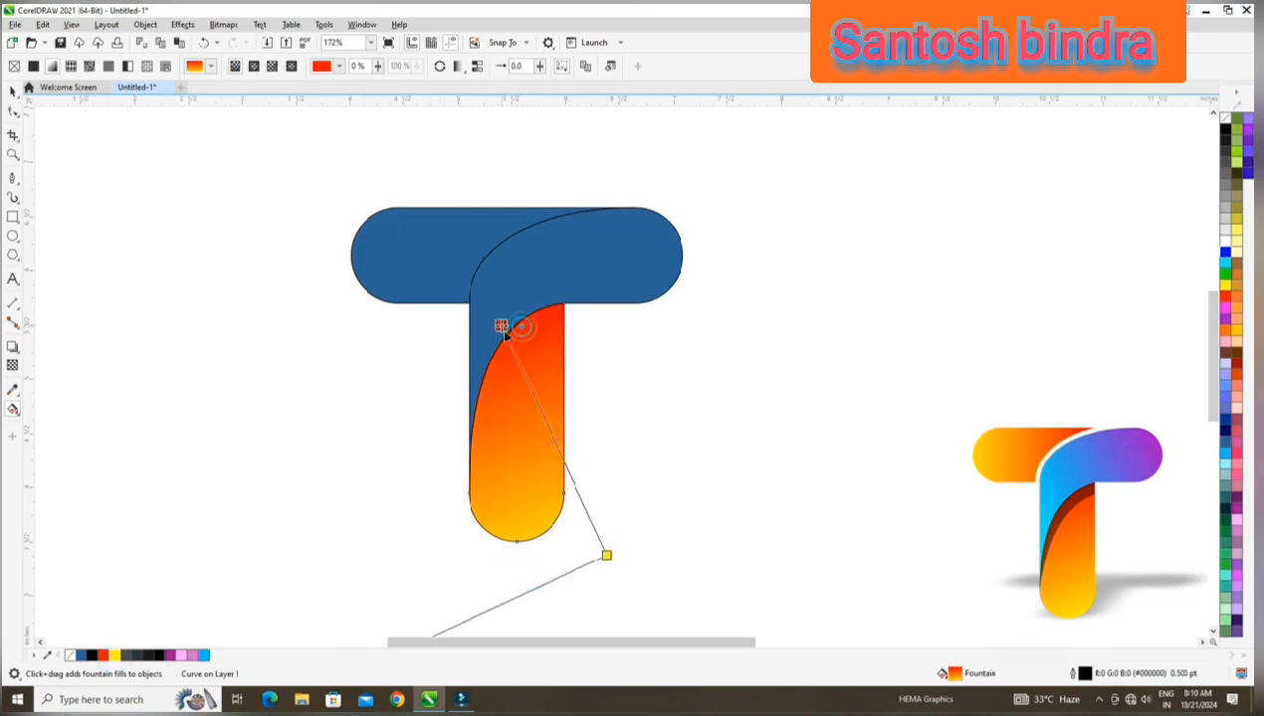
pyautogui.click(12, 92)
pyautogui.click(161, 268)
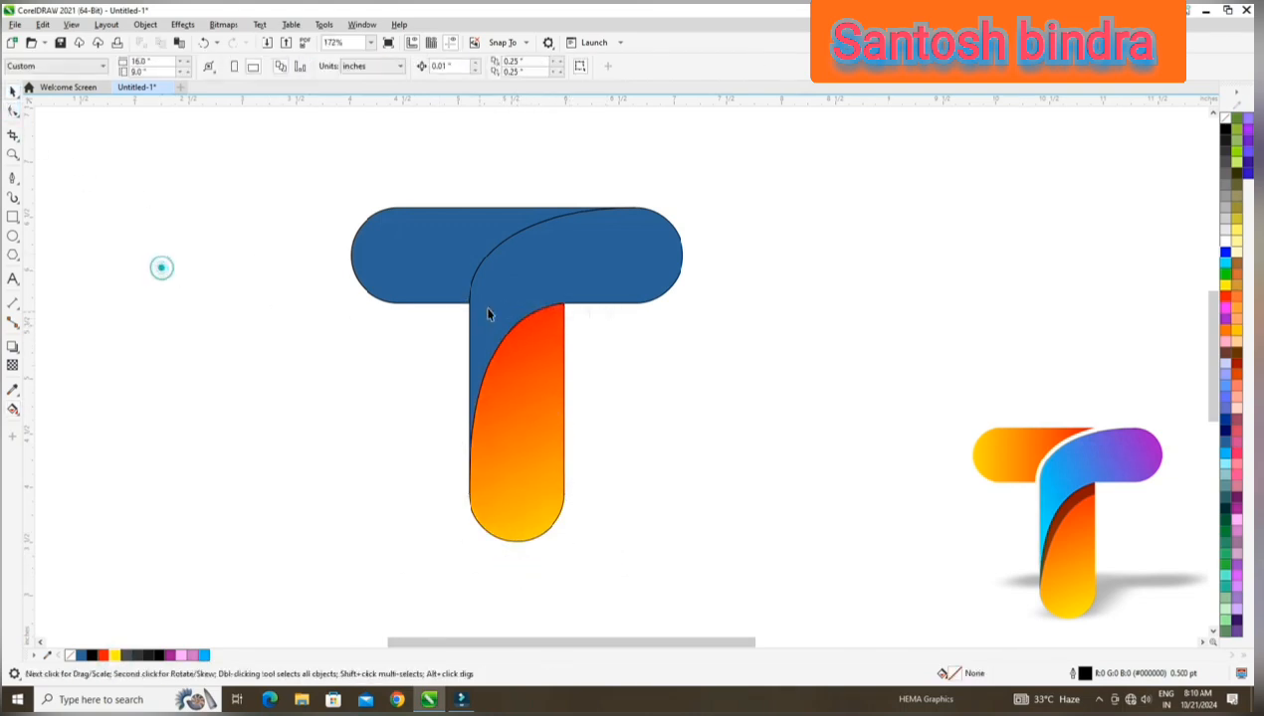
# Apply a fountain fill to the curved middle part, purple at the crossbar's right end and light blue at the stem.
pyautogui.click(525, 280)
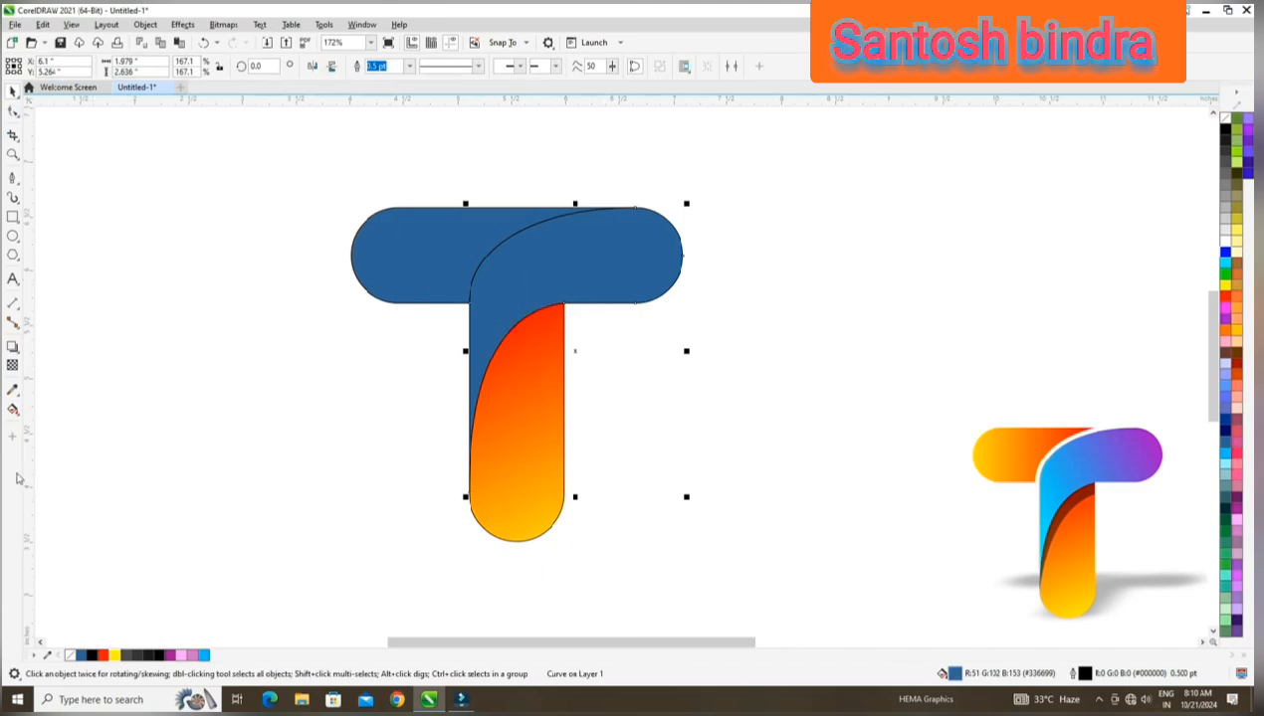
pyautogui.click(16, 416)
pyautogui.click(50, 410)
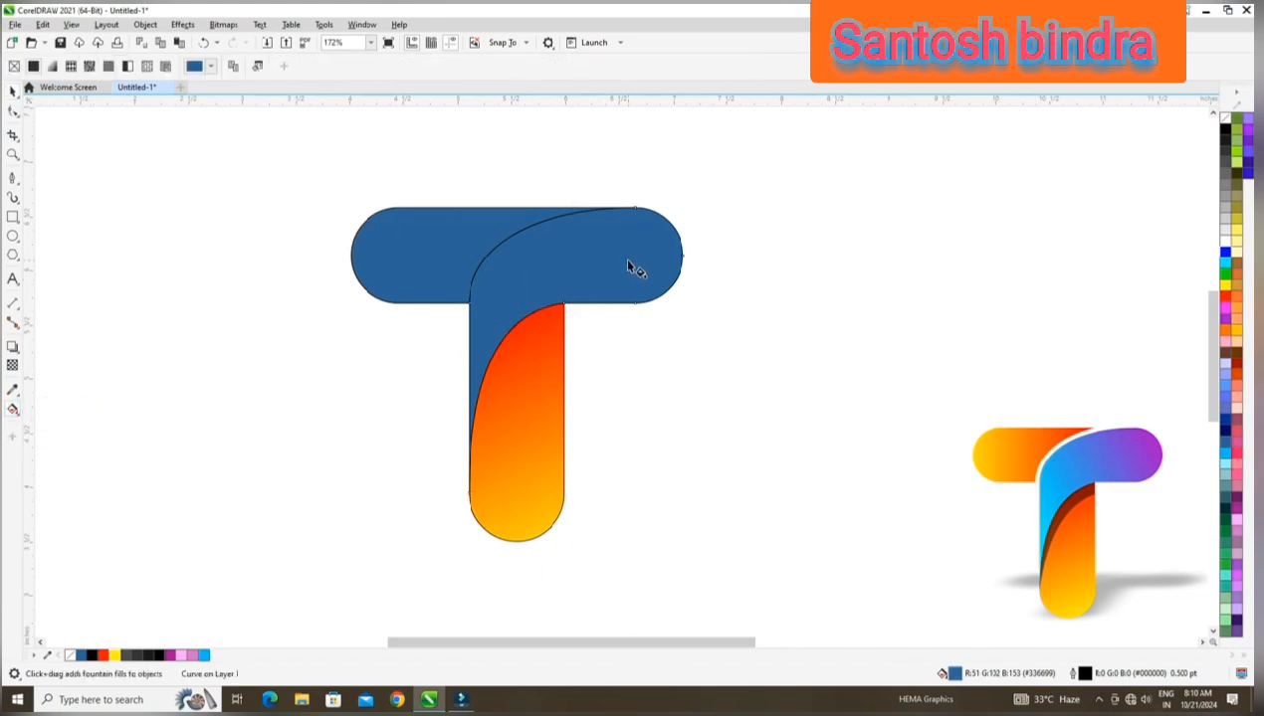
pyautogui.moveTo(703, 255); pyautogui.dragTo(463, 408)
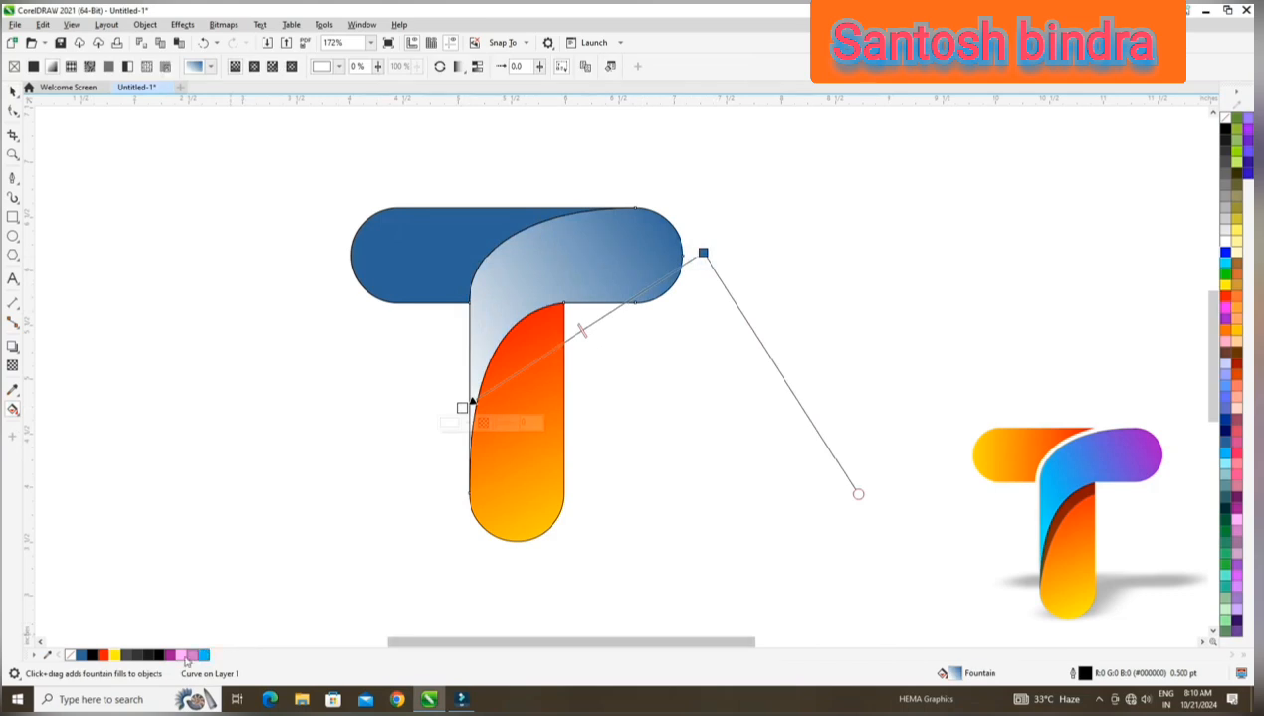
pyautogui.moveTo(175, 655); pyautogui.dragTo(704, 255)
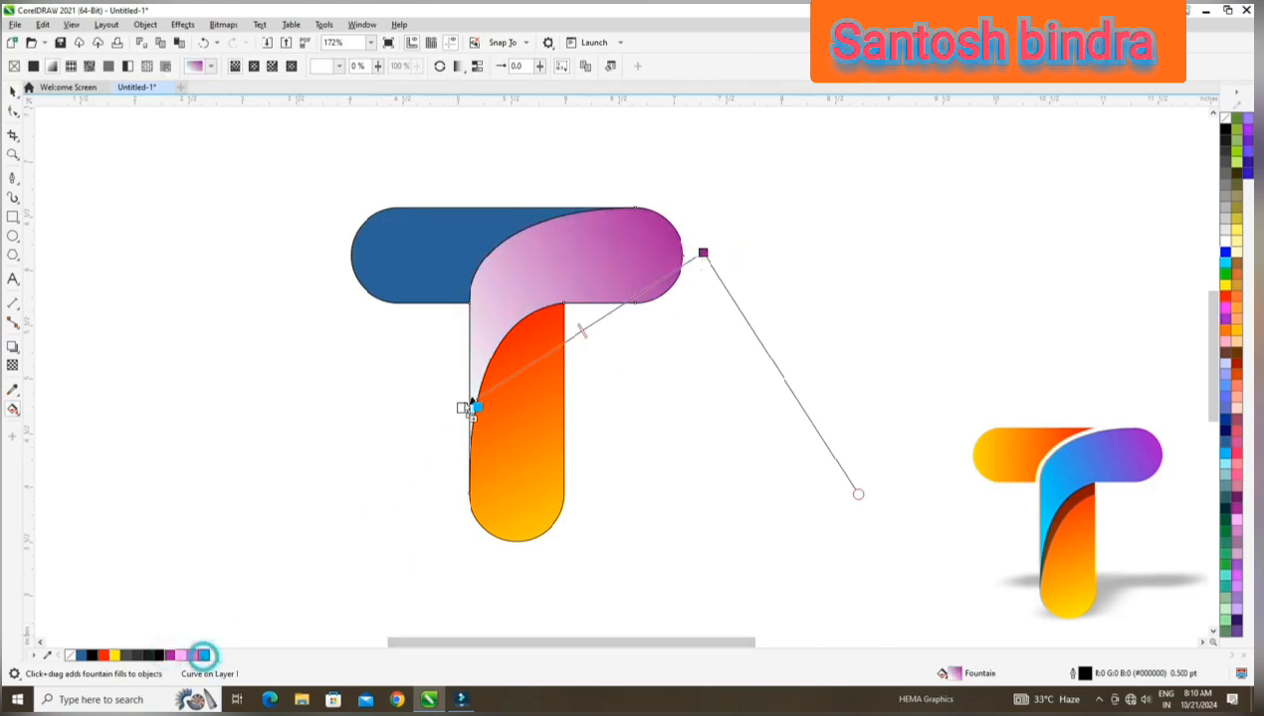
pyautogui.moveTo(203, 655); pyautogui.dragTo(464, 409)
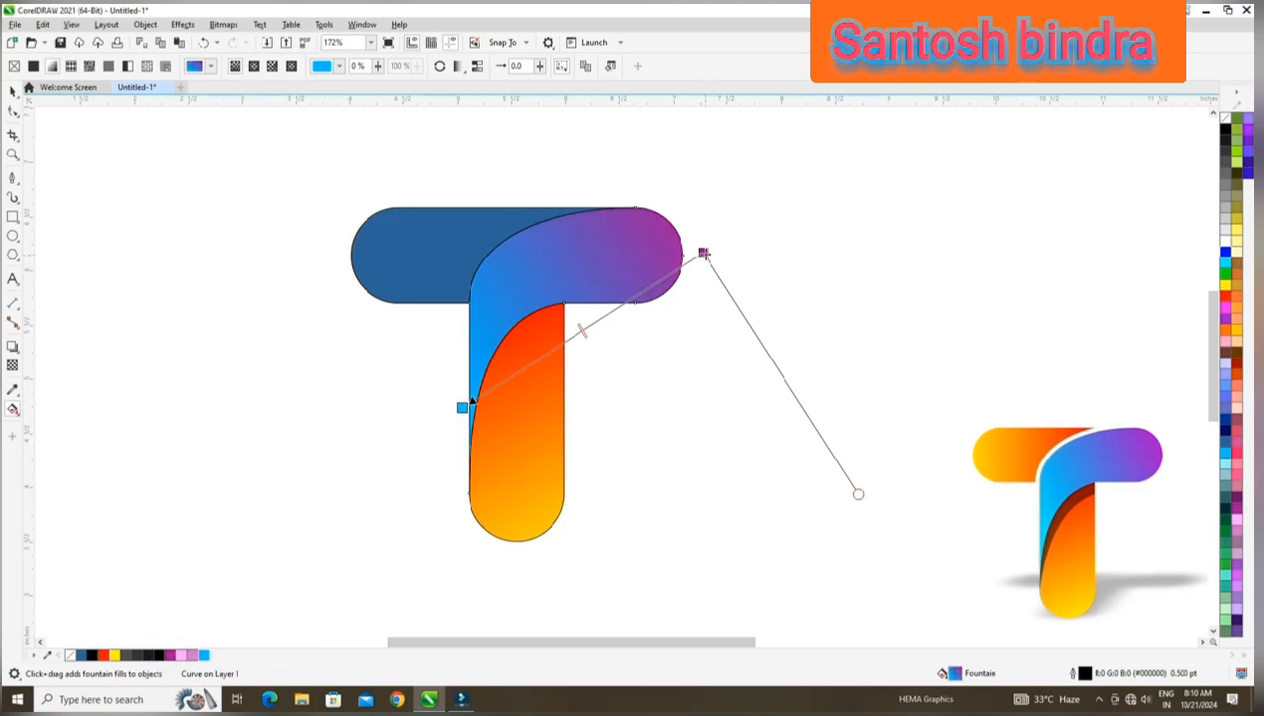
# Flatten the purple-to-blue gradient by raising its blue end to just below the crossbar's left inner corner.
pyautogui.moveTo(702, 253); pyautogui.dragTo(704, 248)
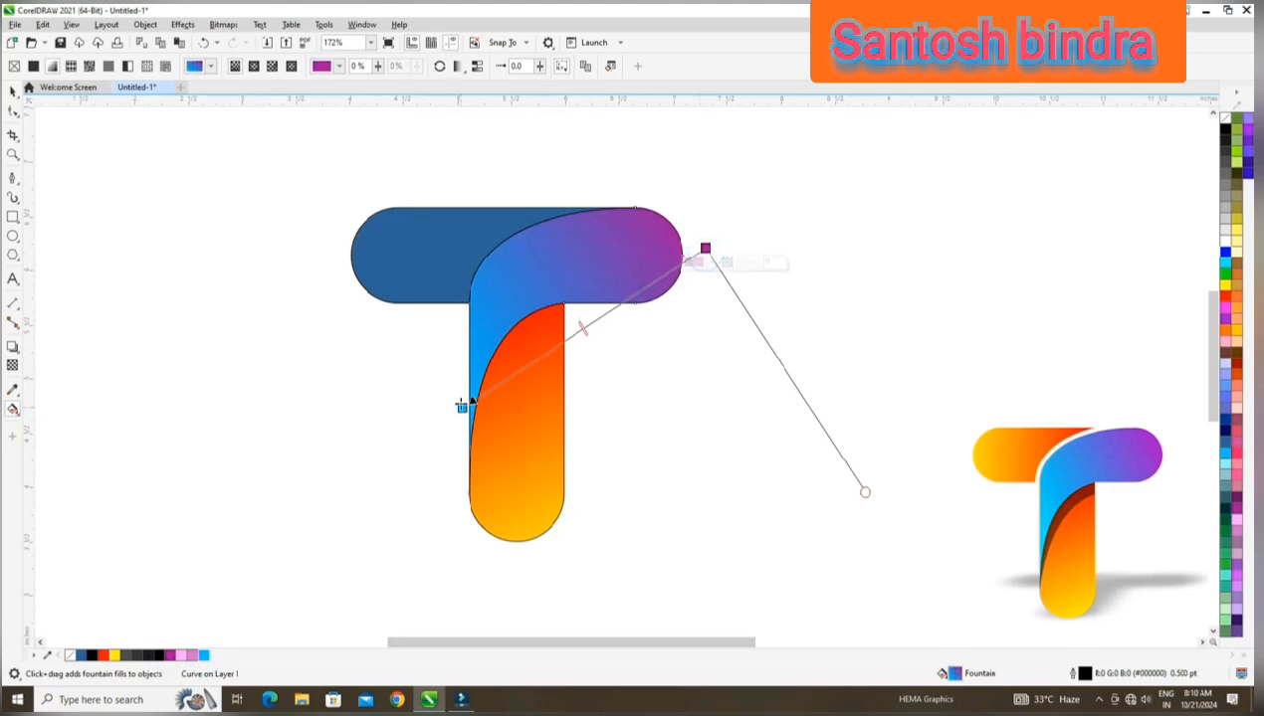
pyautogui.moveTo(460, 406); pyautogui.dragTo(462, 364)
pyautogui.click(464, 364)
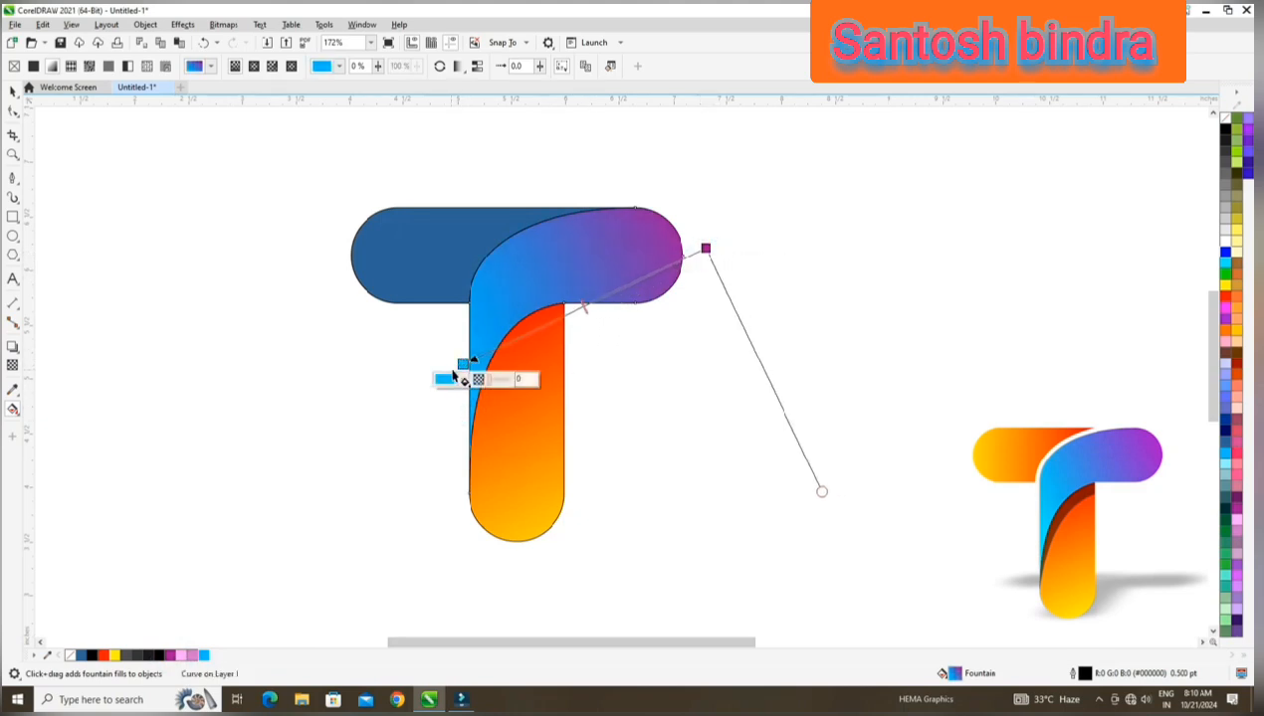
# Apply a fountain fill to the crossbar's left part, yellow at the rounded left end and red toward the curve.
pyautogui.click(427, 271)
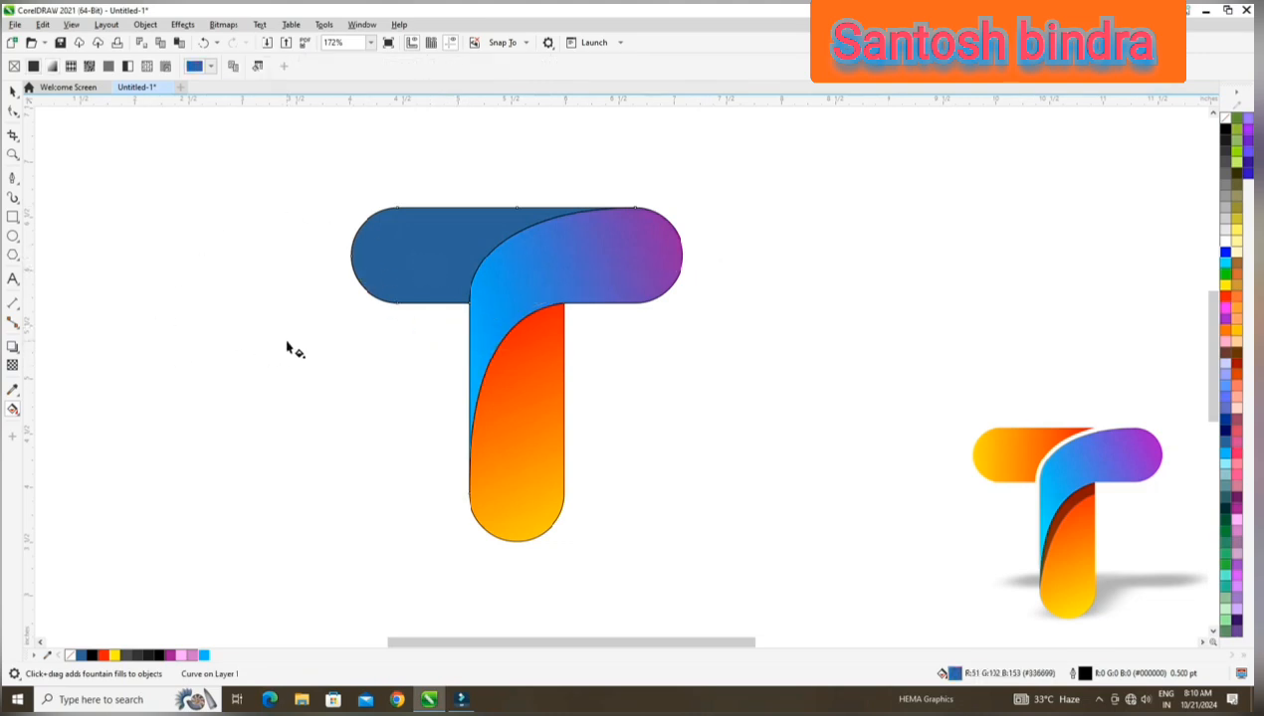
pyautogui.moveTo(351, 257); pyautogui.dragTo(553, 258)
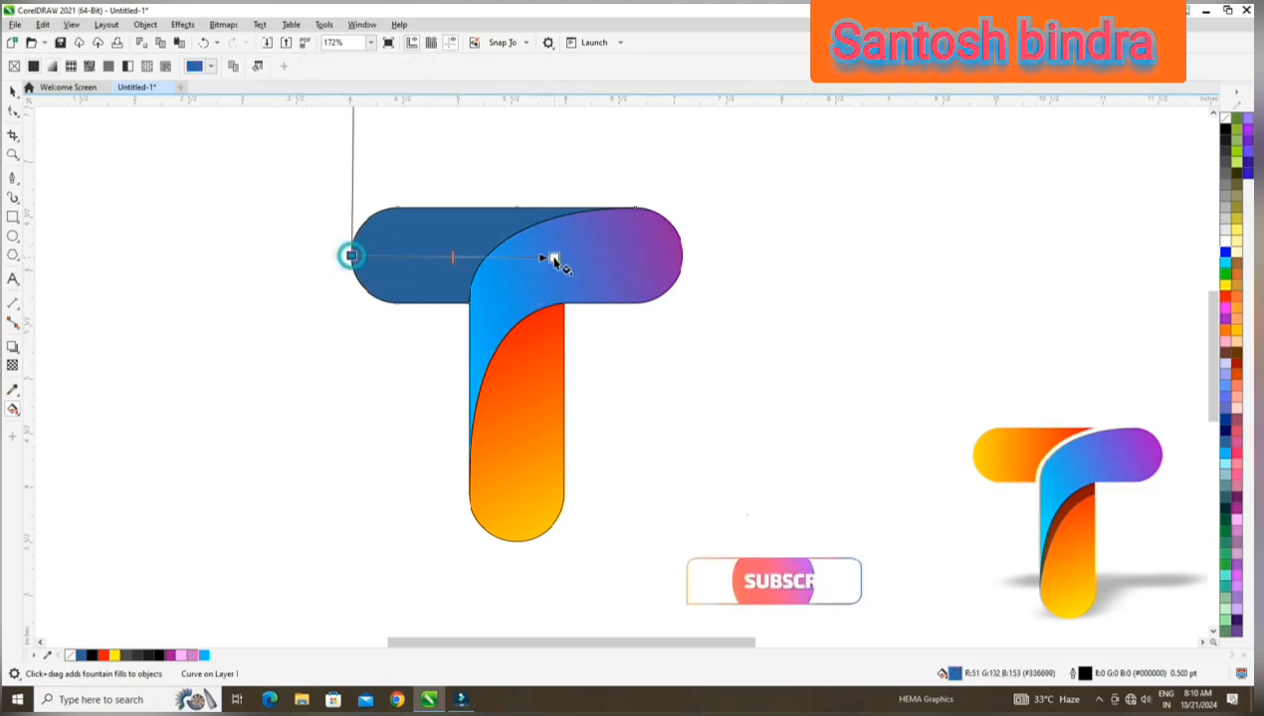
pyautogui.click(115, 657)
pyautogui.moveTo(103, 655); pyautogui.dragTo(351, 257)
pyautogui.moveTo(559, 231); pyautogui.dragTo(329, 234)
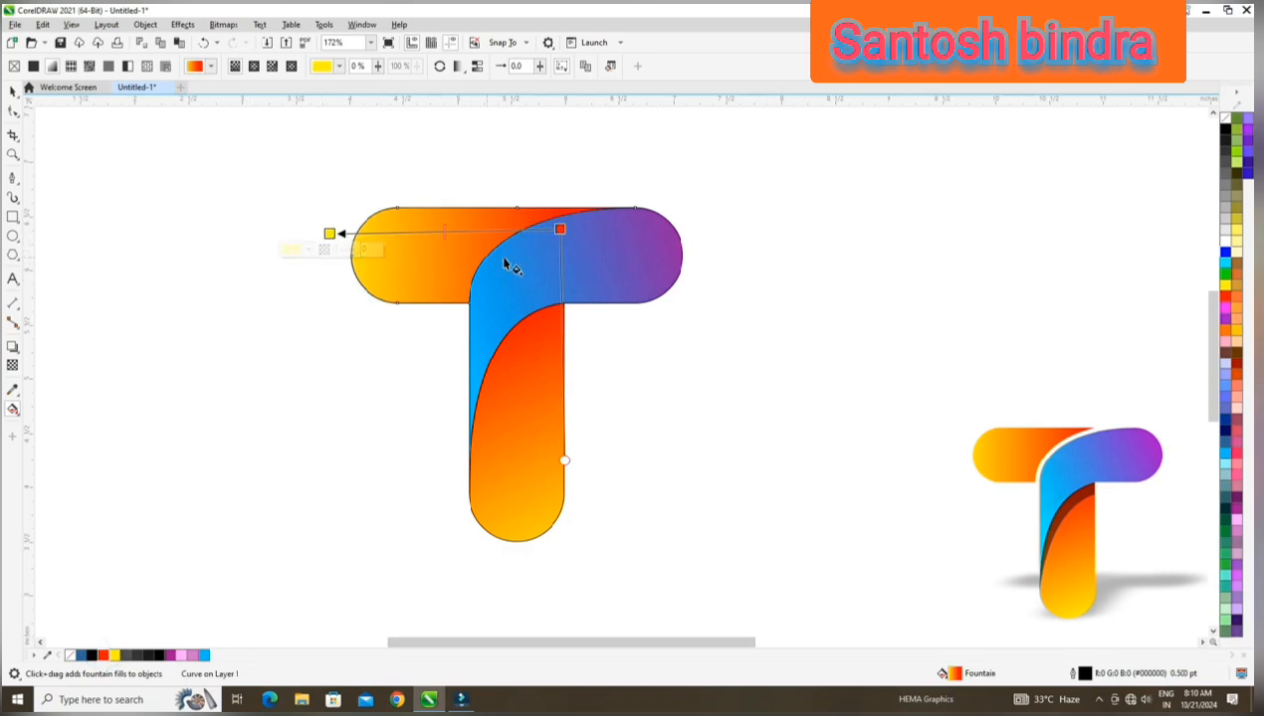
# Remove the outlines from all three gradient-filled parts of the T.
pyautogui.click(11, 92)
pyautogui.click(176, 243)
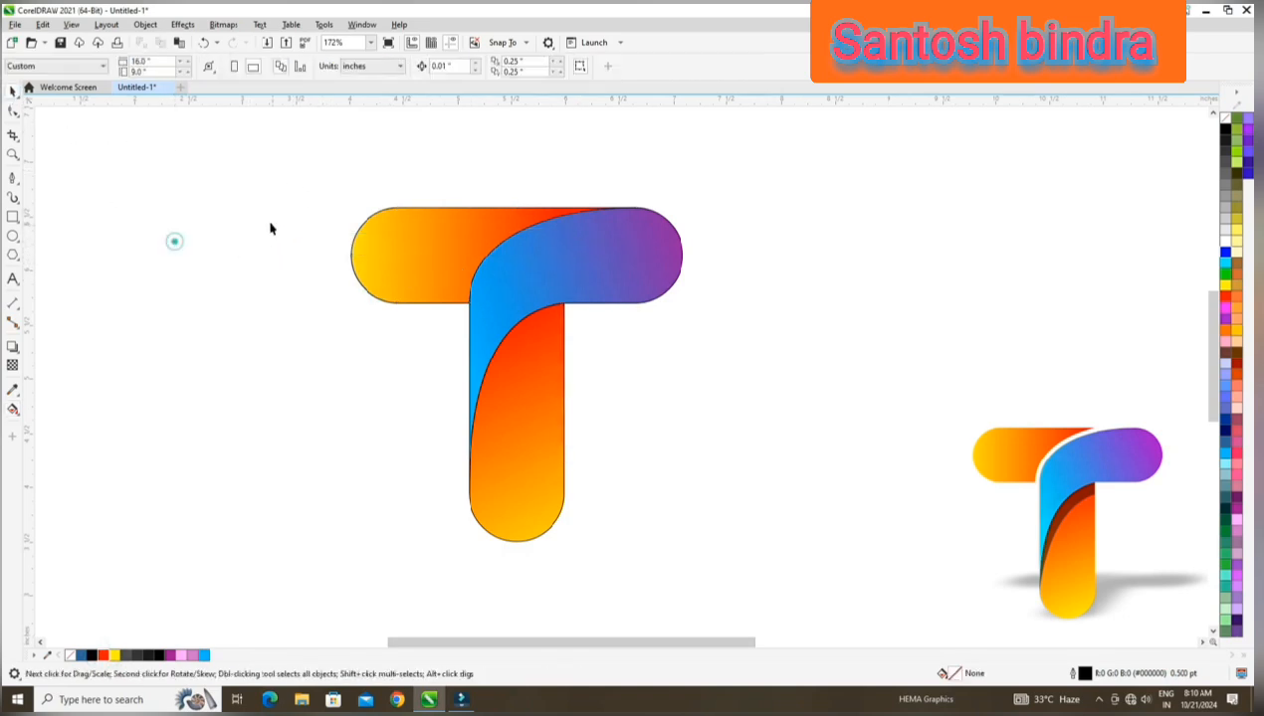
pyautogui.moveTo(266, 159); pyautogui.dragTo(780, 587)
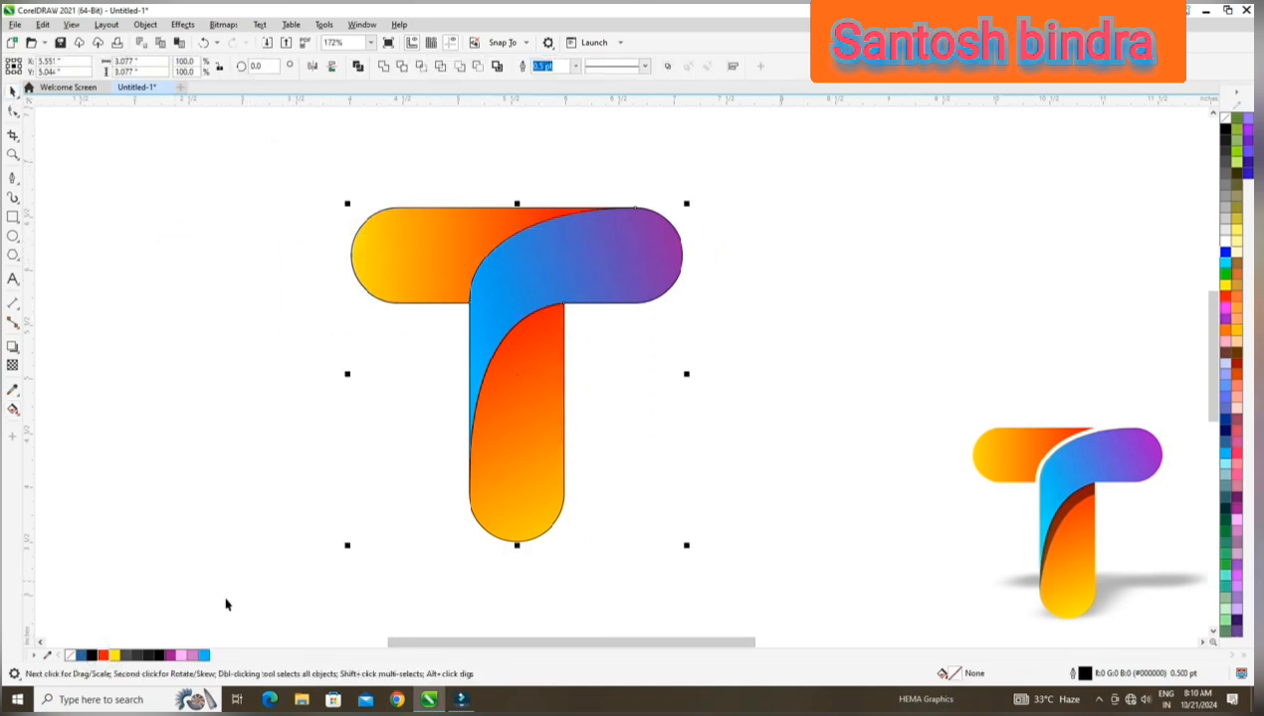
pyautogui.rightClick(69, 657)
pyautogui.click(125, 481)
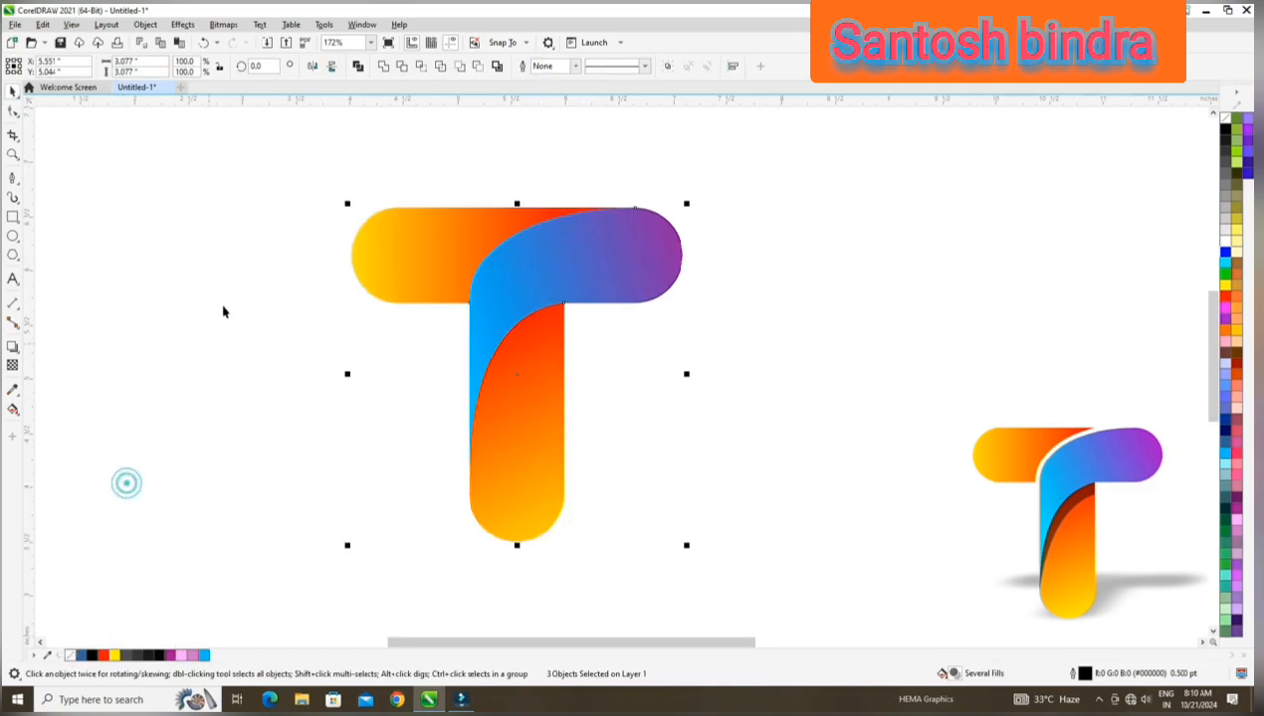
pyautogui.click(227, 297)
# Move the lower stem part's rotation centre to its lower left edge and paste a copy of the part in place.
pyautogui.moveTo(526, 365); pyautogui.dragTo(567, 391)
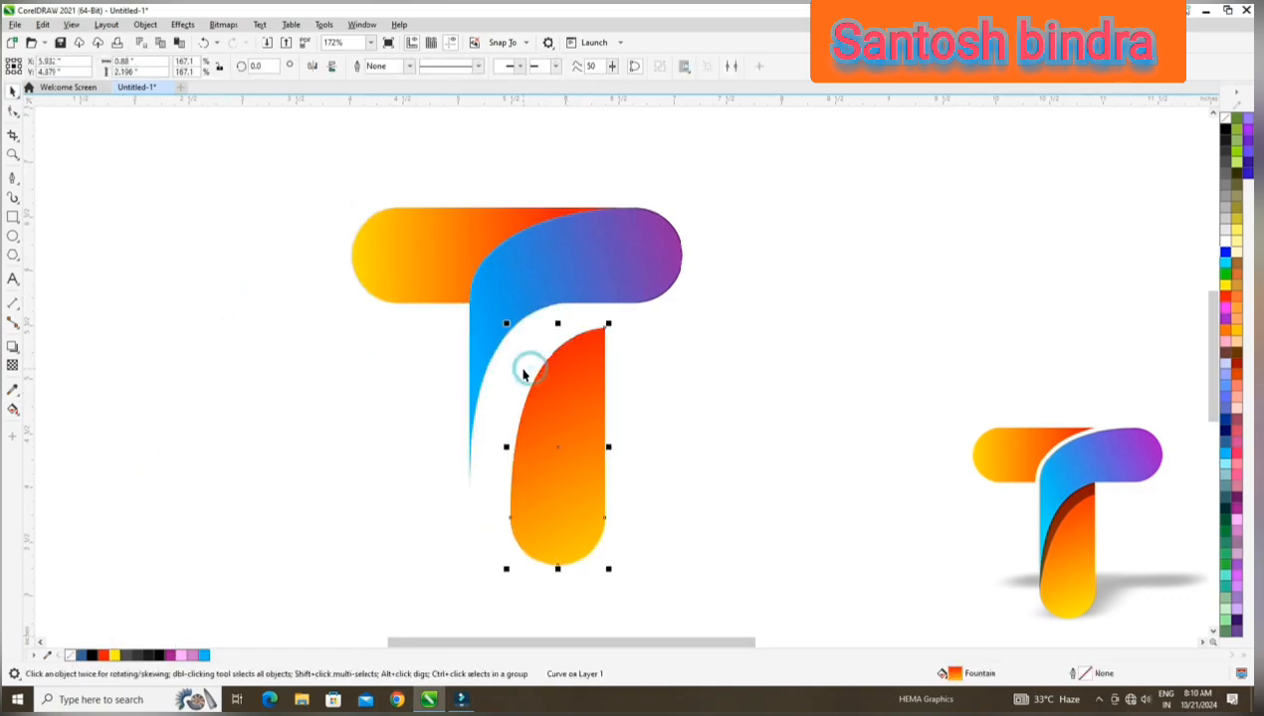
pyautogui.hotkey('ctrl', 'z')
pyautogui.click(517, 387)
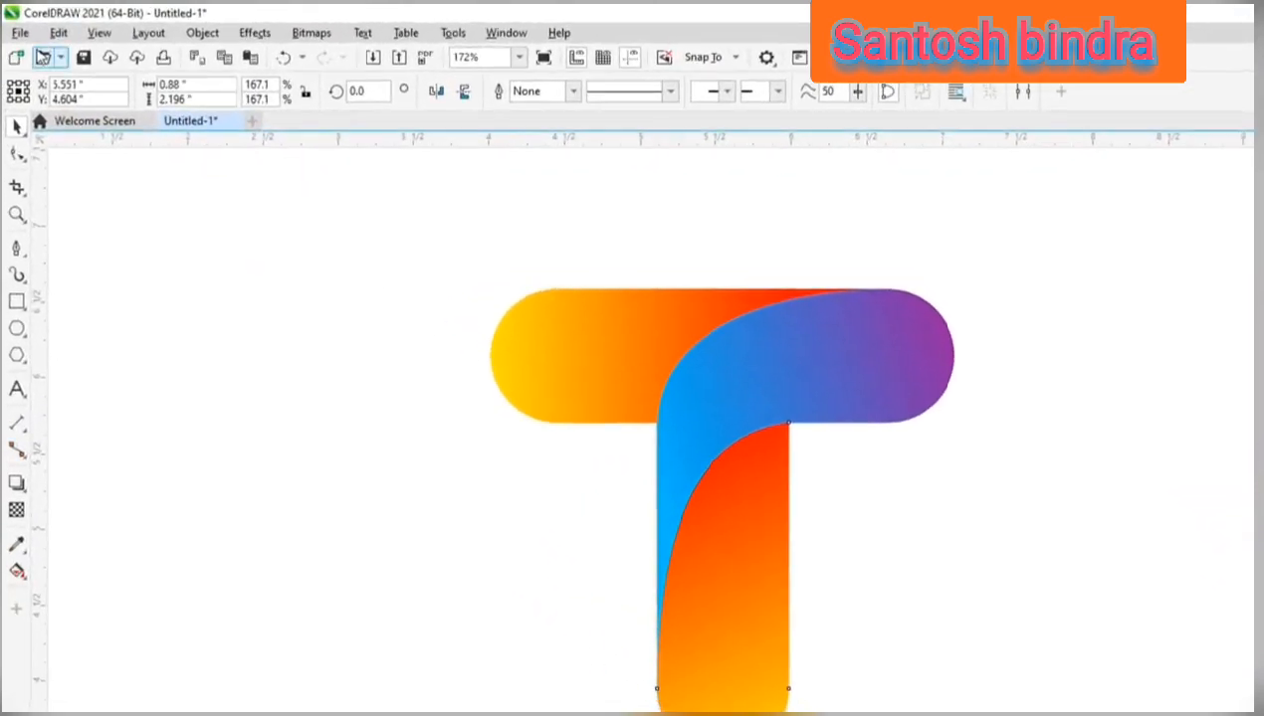
pyautogui.click(42, 24)
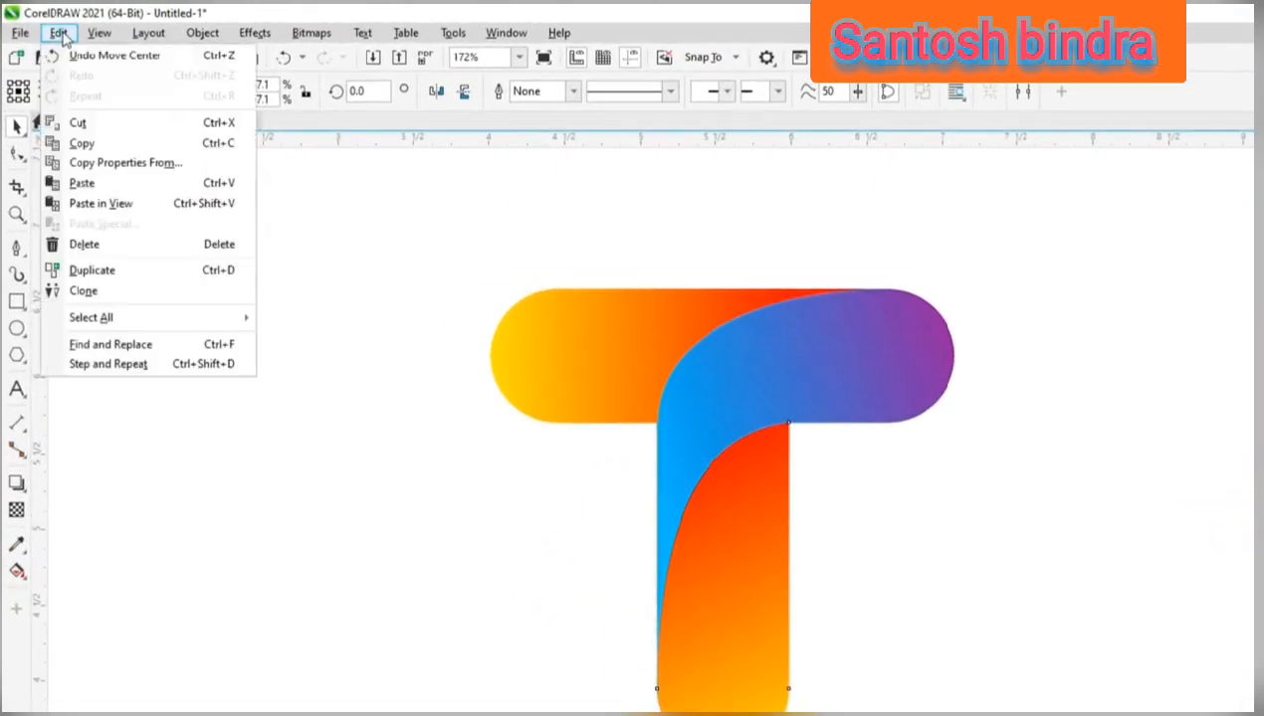
pyautogui.click(84, 144)
pyautogui.click(59, 32)
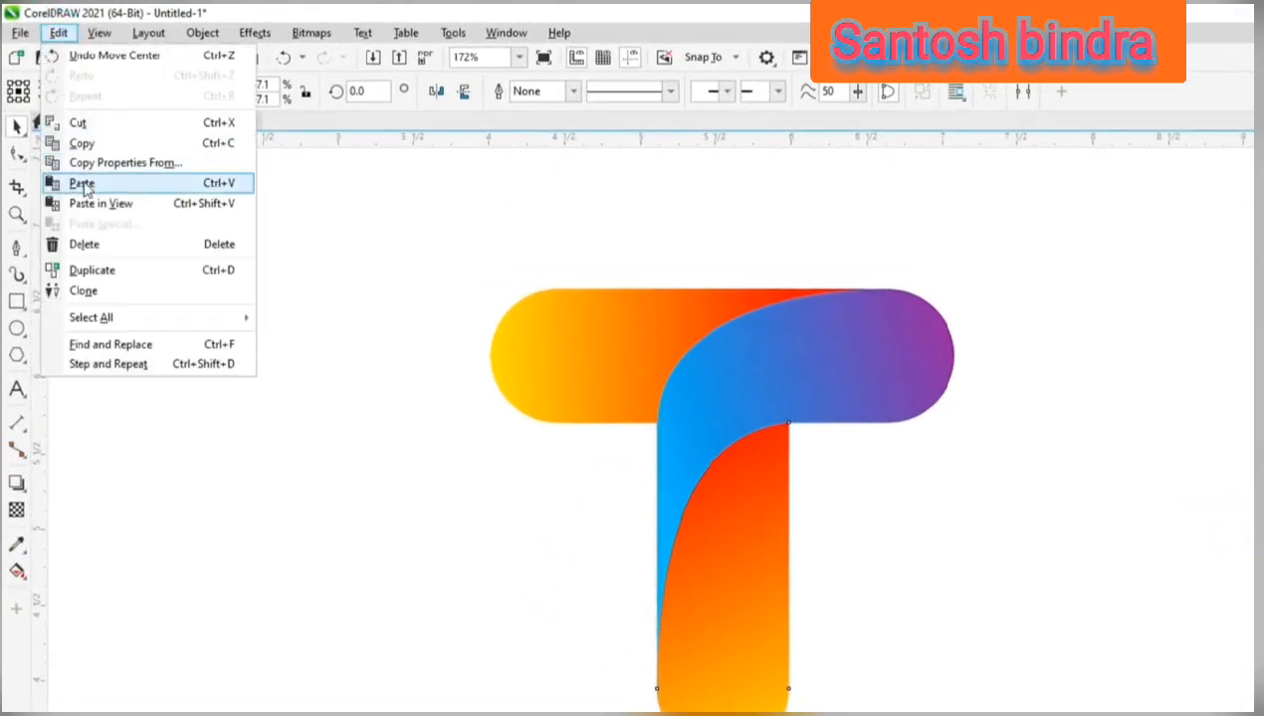
pyautogui.click(84, 183)
# Rotate the pasted stem copy clockwise to about 352.3° around its lower left rotation centre.
pyautogui.click(694, 507)
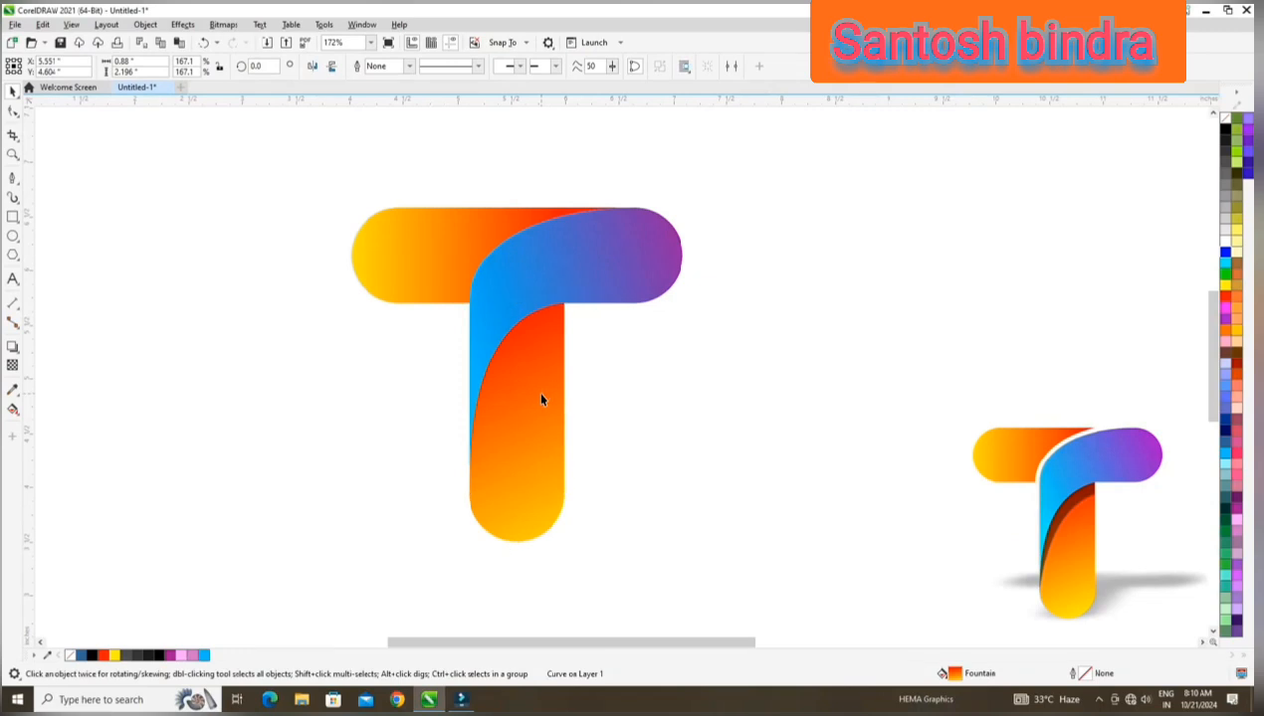
pyautogui.click(694, 507)
pyautogui.moveTo(583, 319); pyautogui.dragTo(584, 327)
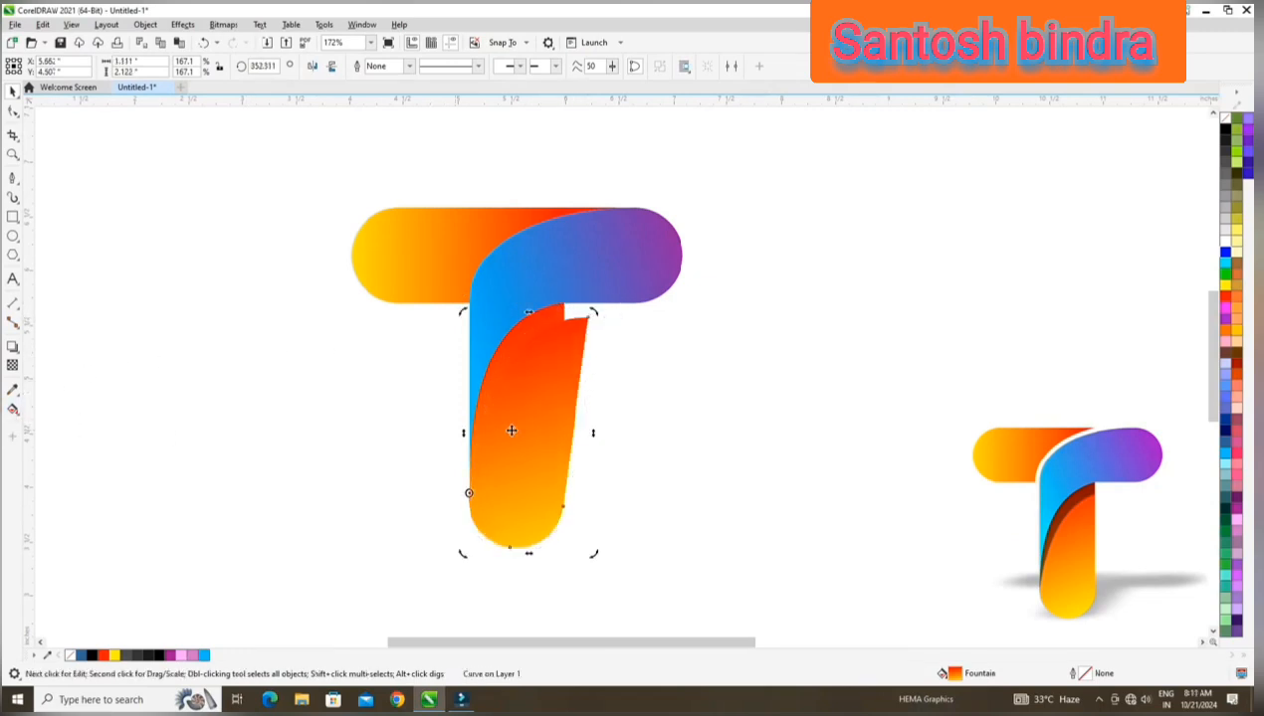
# Fill the rotated stem copy with sky blue and Smart Fill the exposed sliver of the orange stem beside it.
pyautogui.click(204, 656)
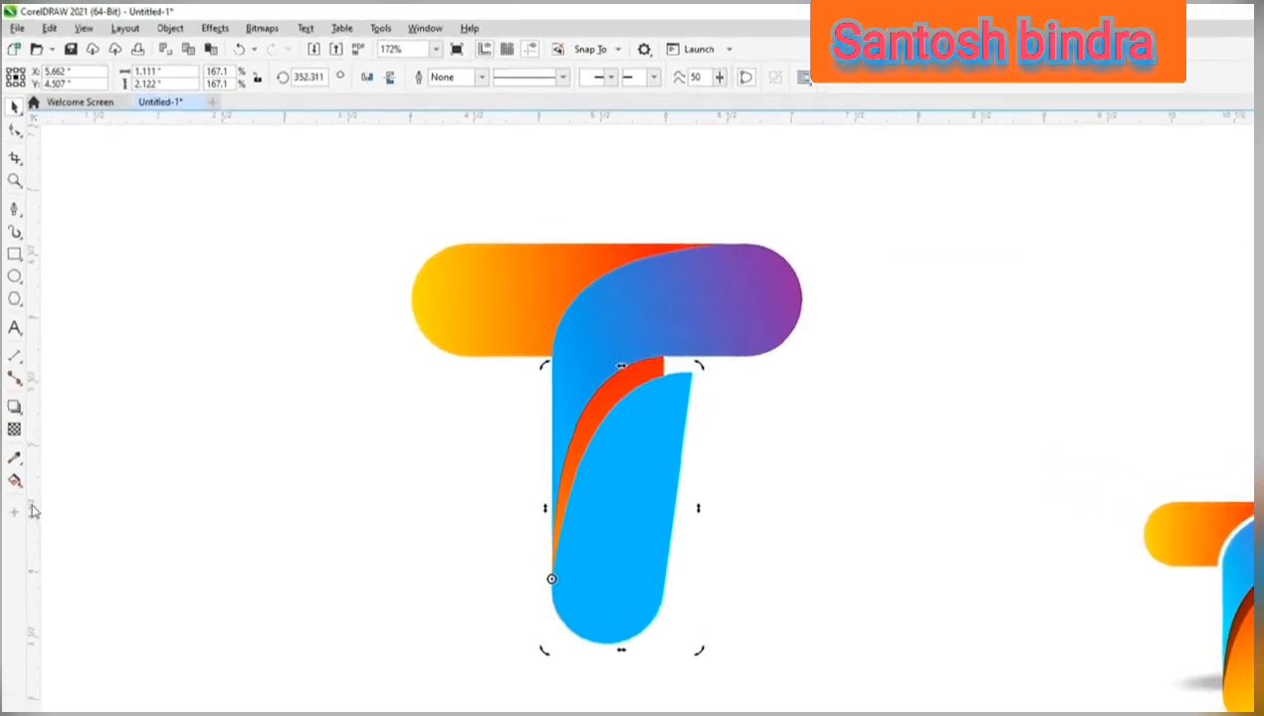
pyautogui.click(14, 410)
pyautogui.click(91, 593)
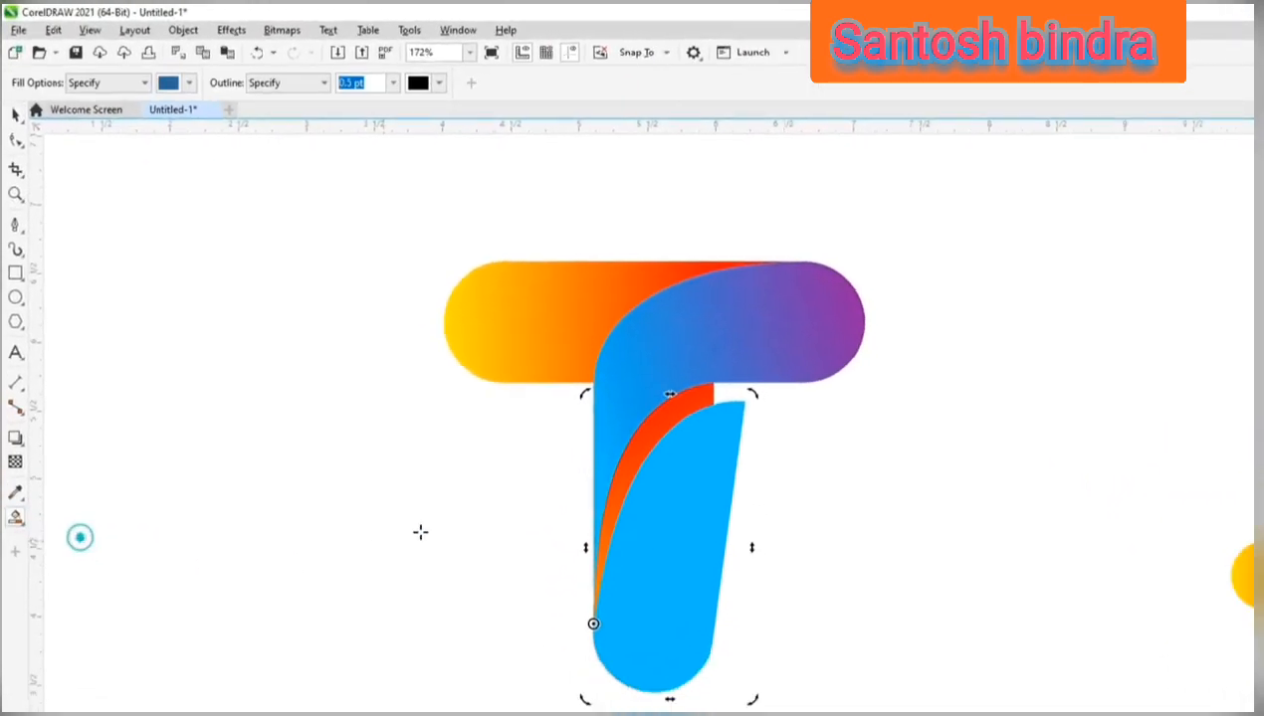
pyautogui.click(717, 479)
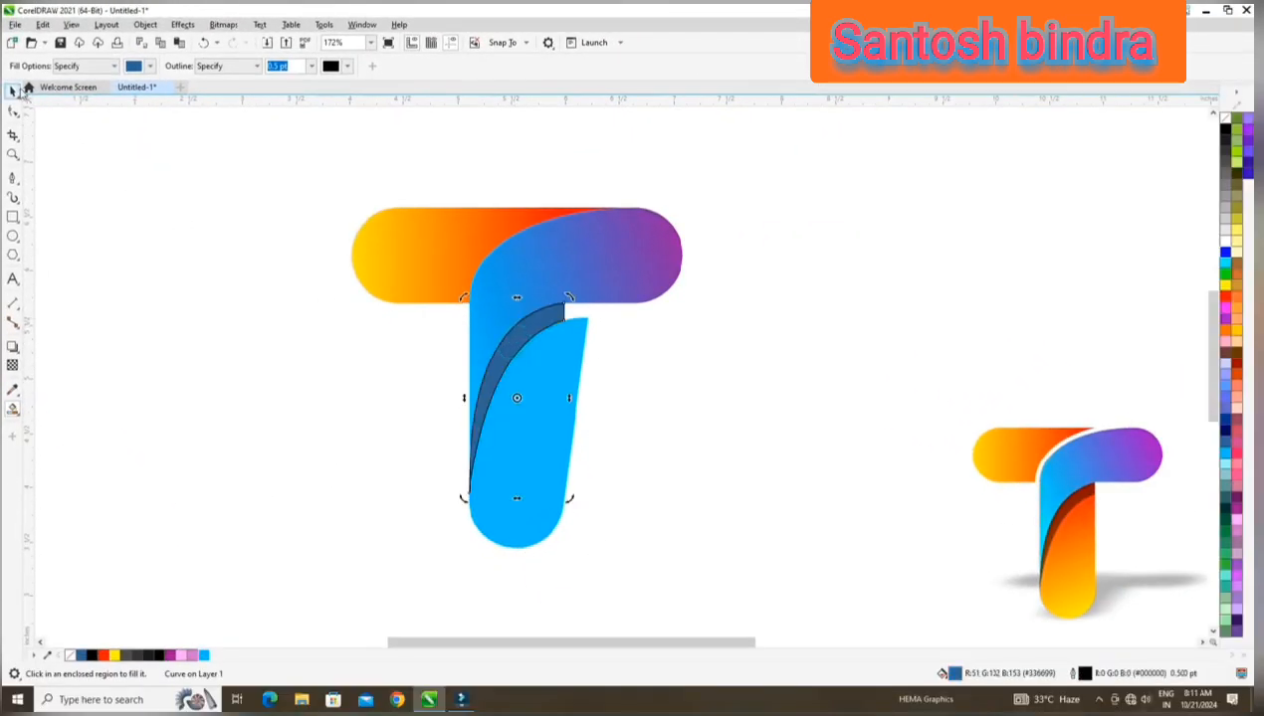
# Separate the sky-blue rotated copy from the T and delete it, leaving the filled sliver on the stem.
pyautogui.click(13, 89)
pyautogui.click(155, 221)
pyautogui.moveTo(528, 397); pyautogui.dragTo(715, 388)
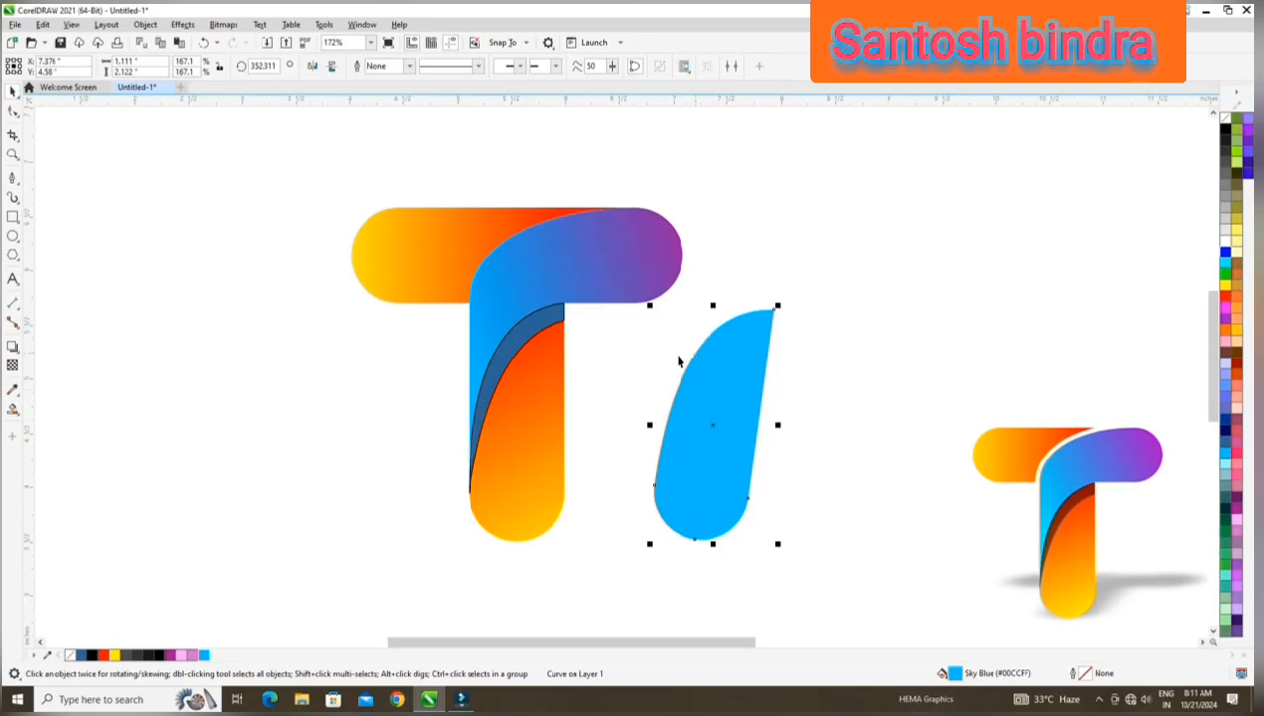
pyautogui.press('Delete')
# Fill the curved sliver on the stem with black and remove its outline.
pyautogui.click(524, 330)
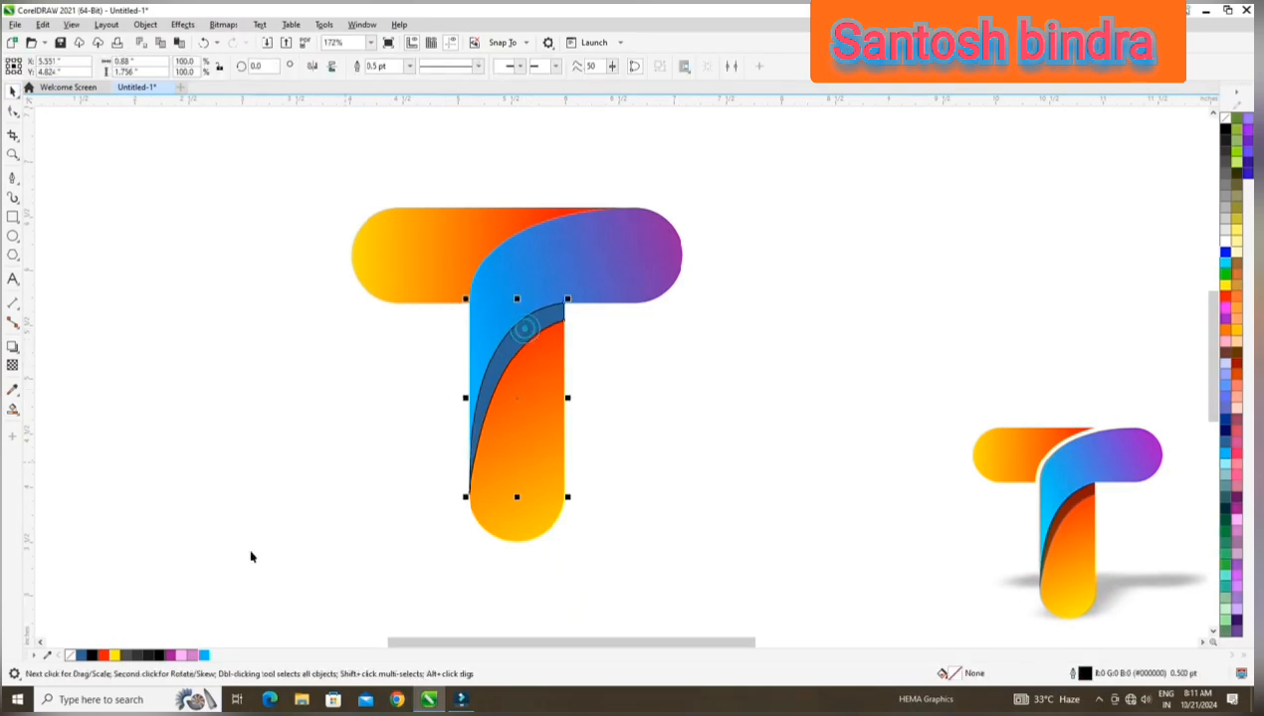
pyautogui.click(158, 655)
pyautogui.rightClick(73, 657)
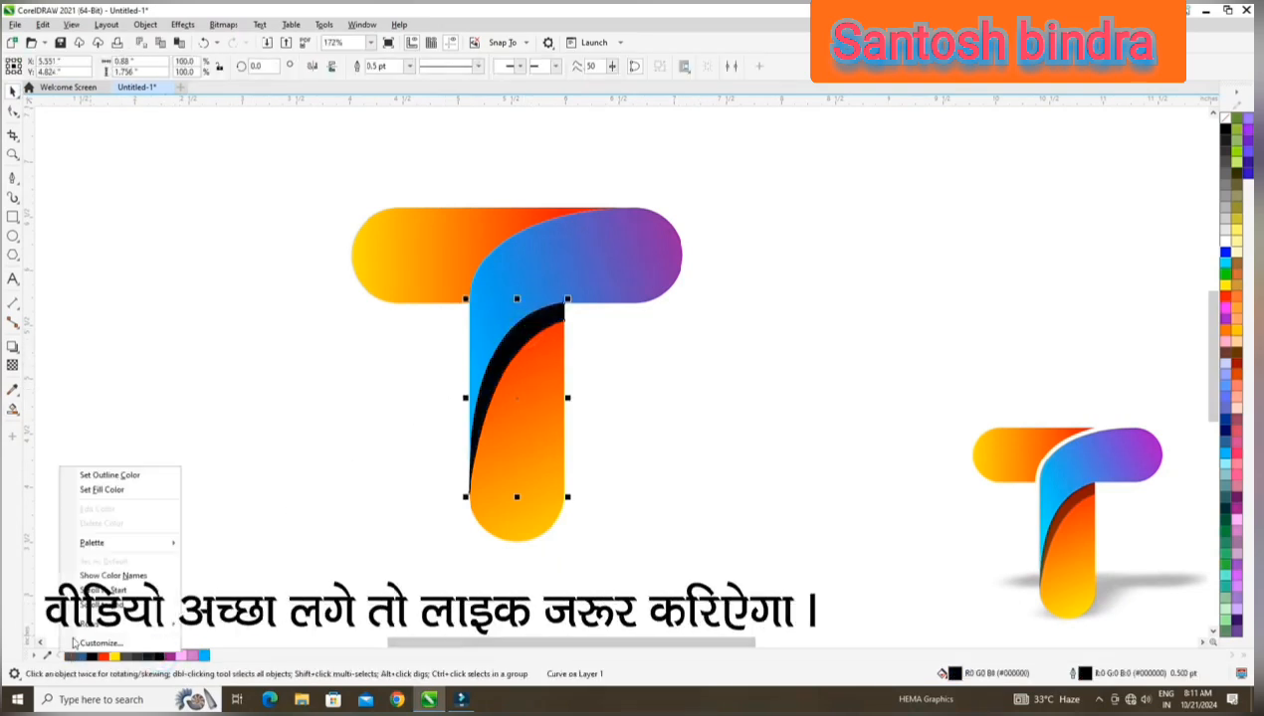
pyautogui.click(114, 480)
pyautogui.click(299, 333)
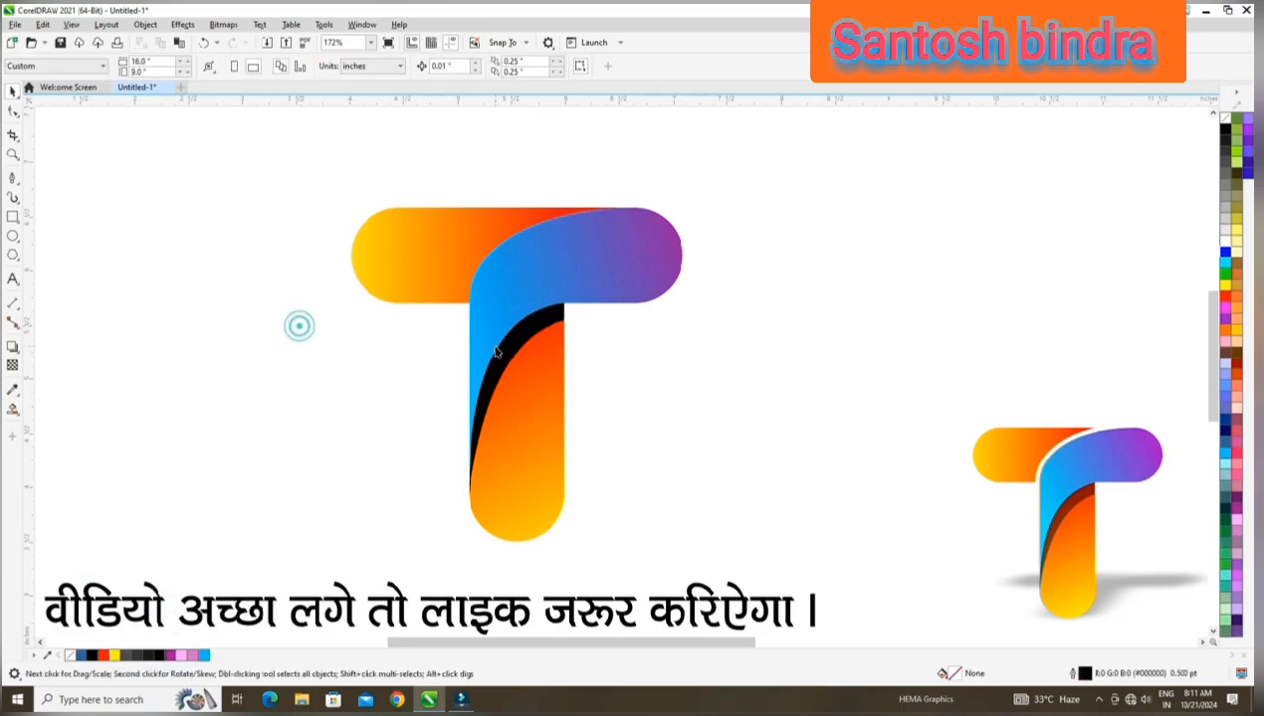
# Apply a uniform transparency of 50 to the black sliver so it shades the orange stem.
pyautogui.click(512, 345)
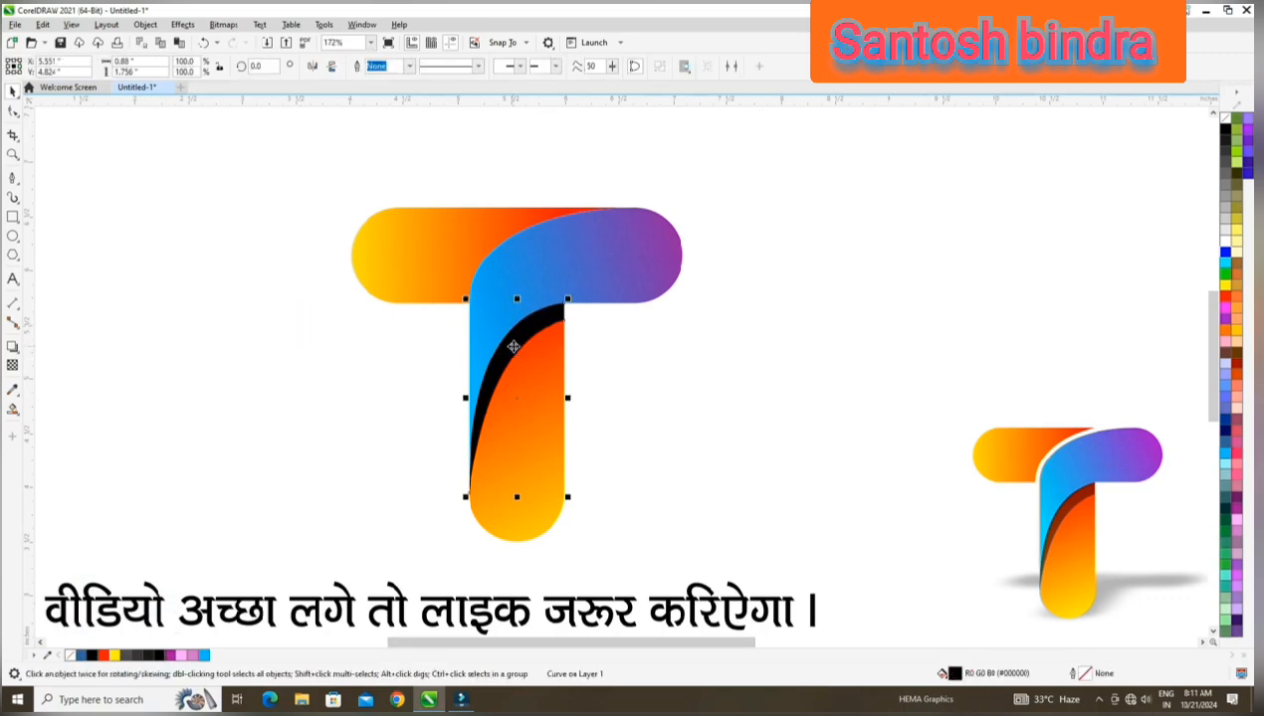
pyautogui.click(13, 367)
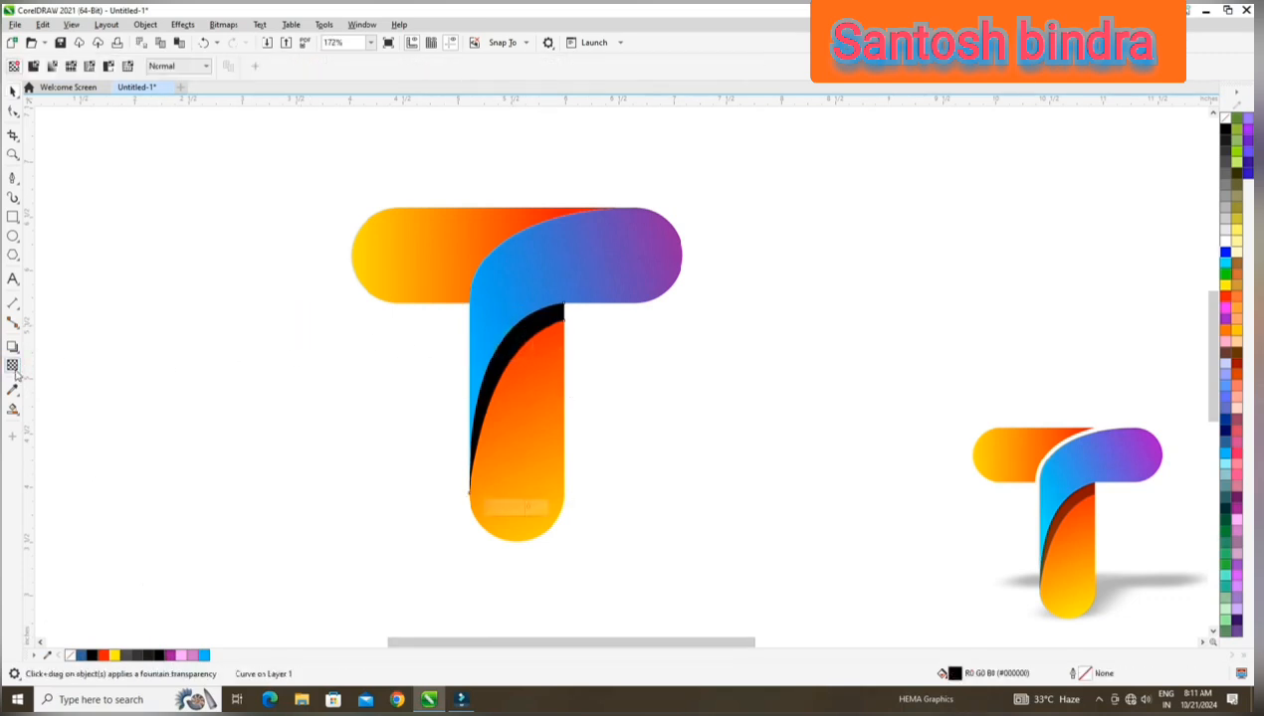
pyautogui.click(33, 66)
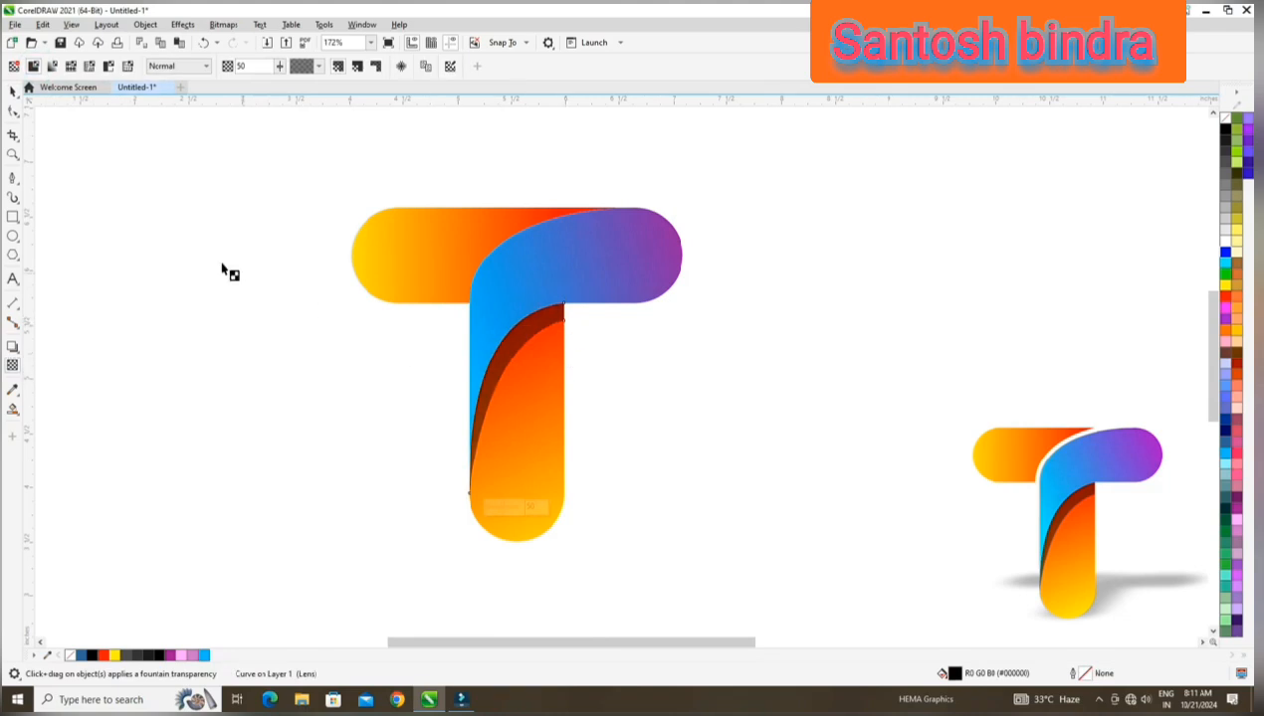
pyautogui.click(13, 90)
pyautogui.click(231, 269)
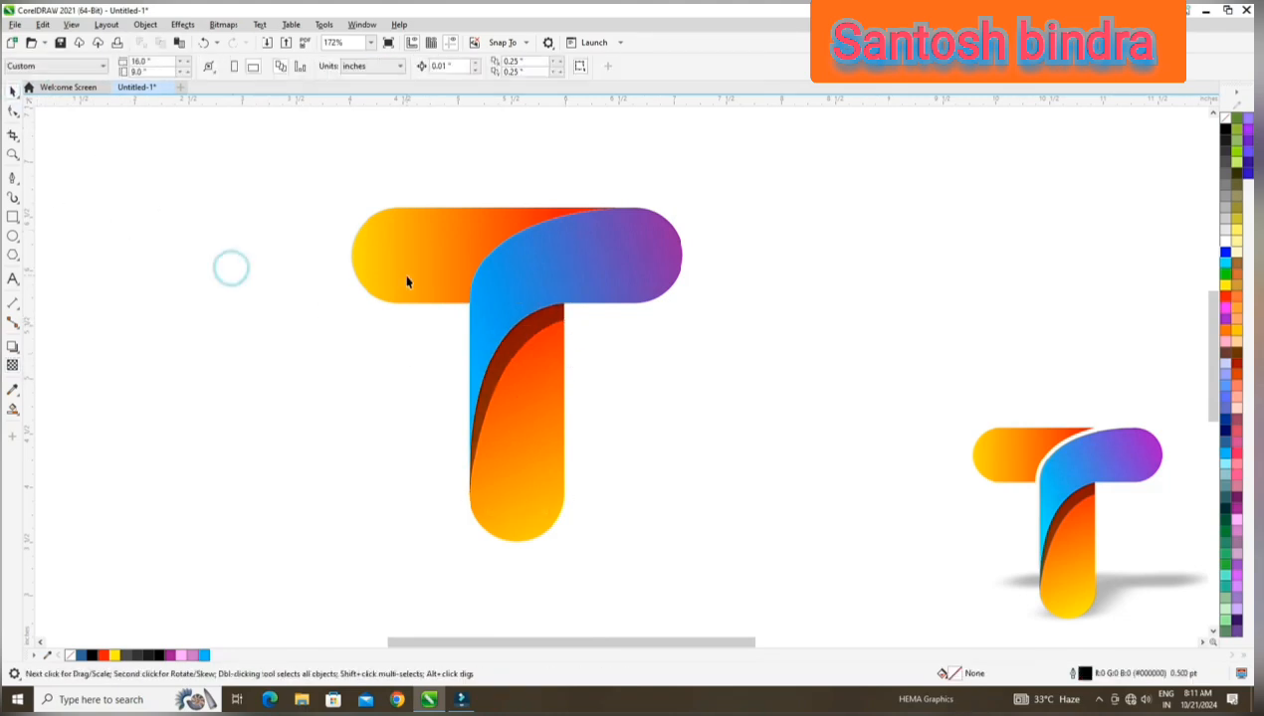
pyautogui.moveTo(406, 279); pyautogui.dragTo(282, 284)
pyautogui.hotkey('ctrl', 'z')
pyautogui.click(302, 224)
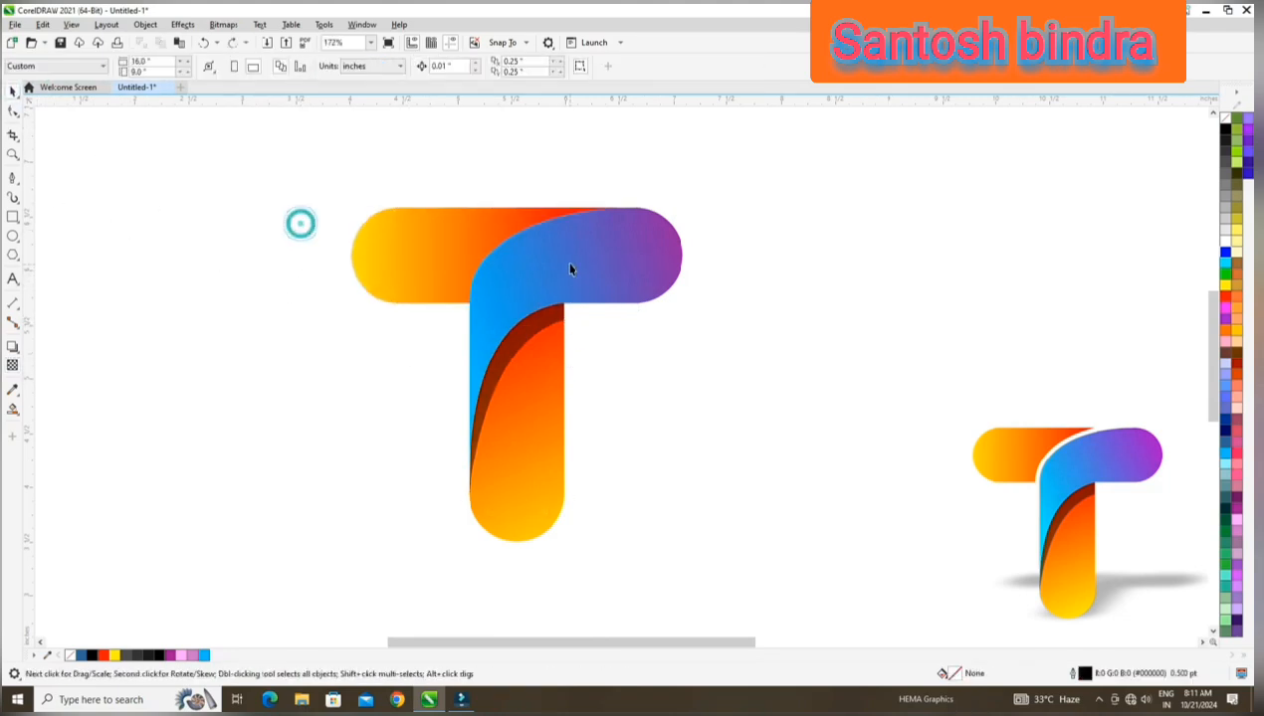
# Add a one-step outside contour with a 0.079" offset around the blue-purple curved part.
pyautogui.moveTo(568, 263); pyautogui.dragTo(655, 256)
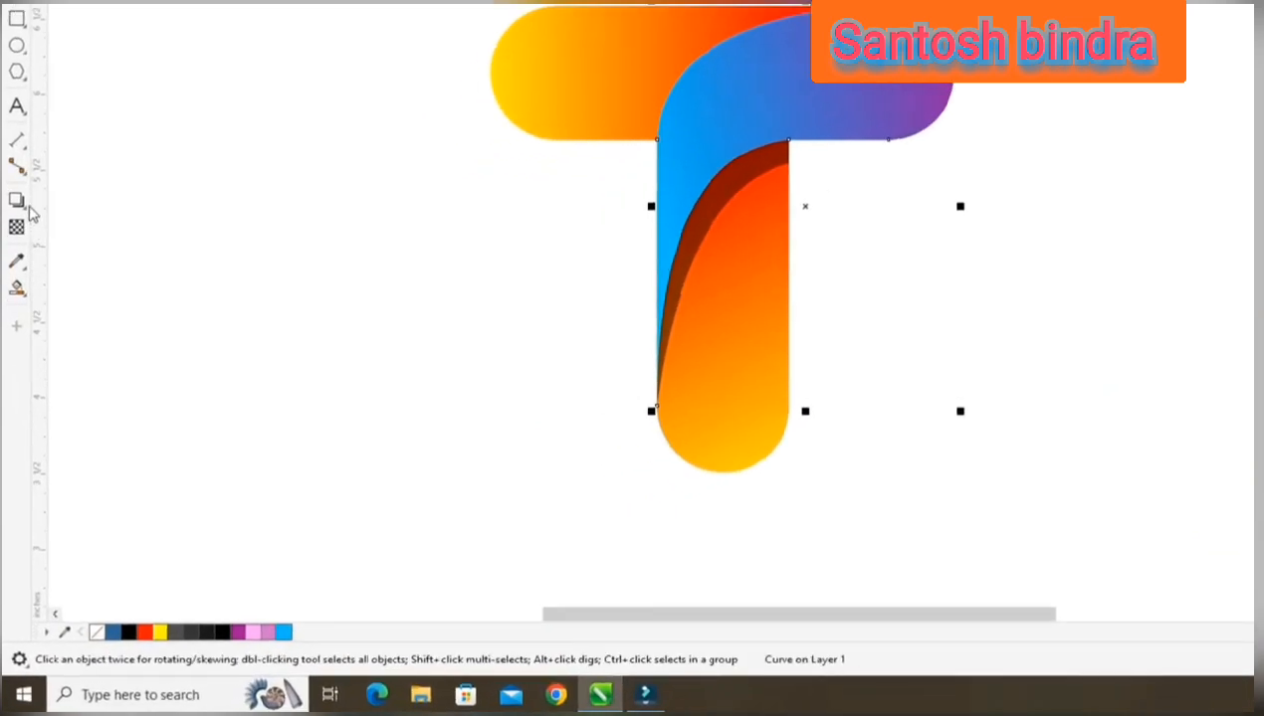
pyautogui.click(23, 207)
pyautogui.click(82, 223)
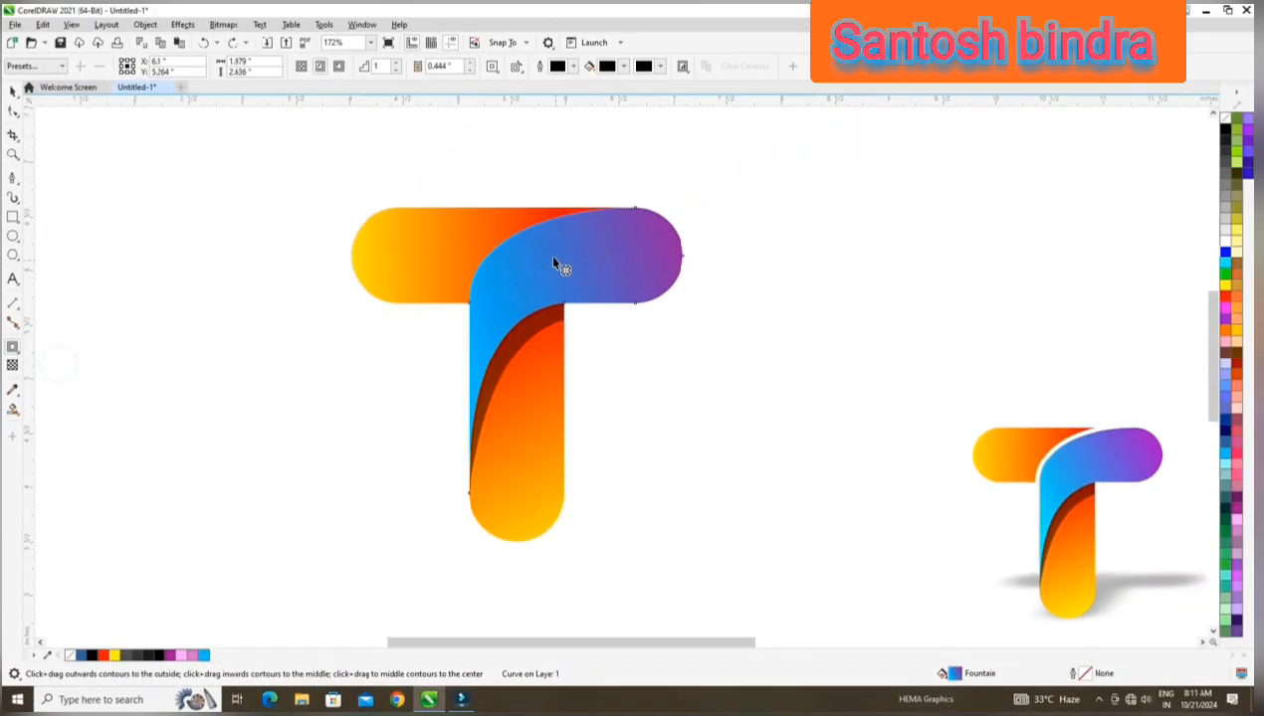
pyautogui.moveTo(575, 207); pyautogui.dragTo(505, 206)
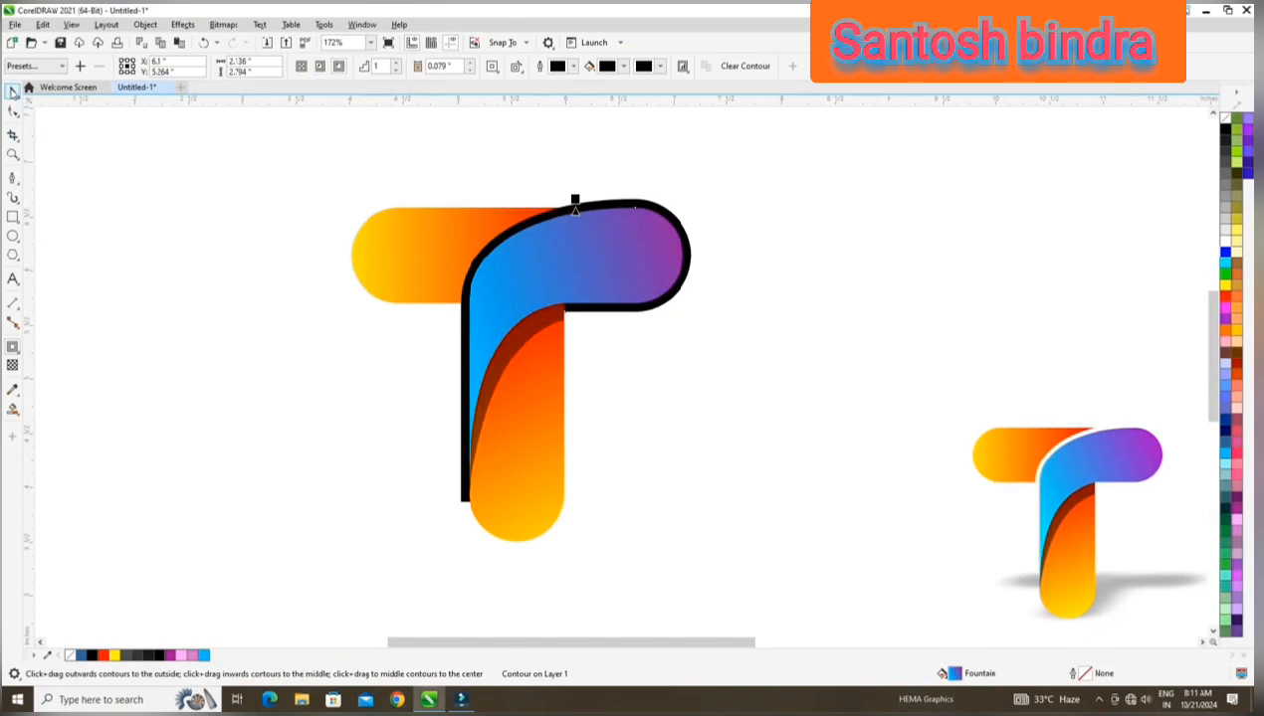
pyautogui.press('space')
# Break the black contour apart from the blue-purple curved part, keeping both in their original positions.
pyautogui.moveTo(633, 232); pyautogui.dragTo(725, 222)
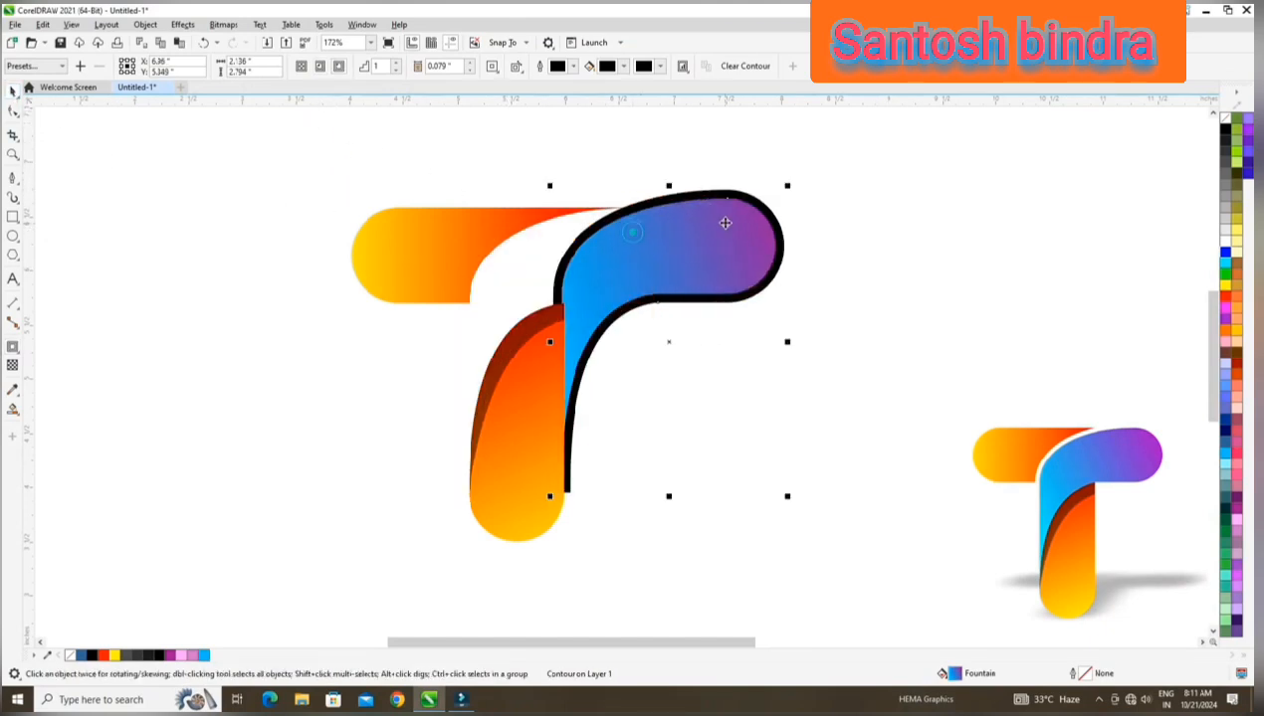
pyautogui.hotkey('ctrl', 'z')
pyautogui.click(146, 24)
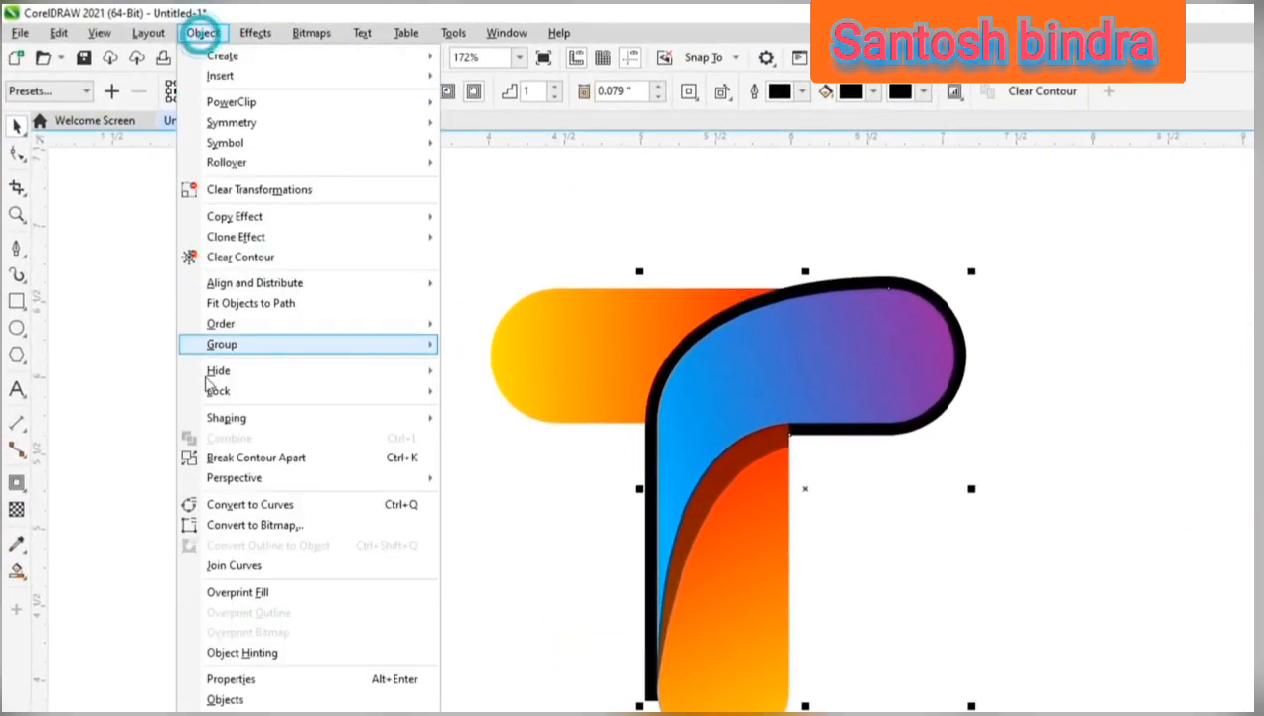
pyautogui.click(235, 459)
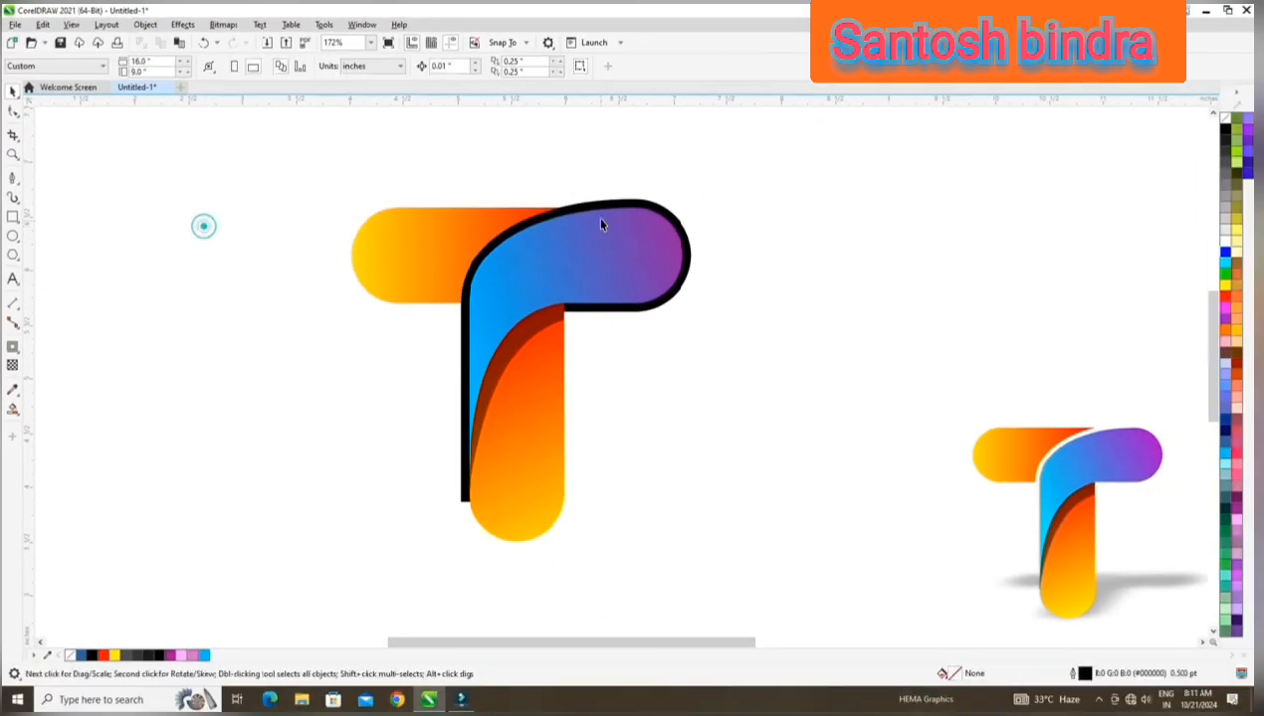
pyautogui.moveTo(593, 214); pyautogui.dragTo(637, 152)
pyautogui.hotkey('ctrl', 'z')
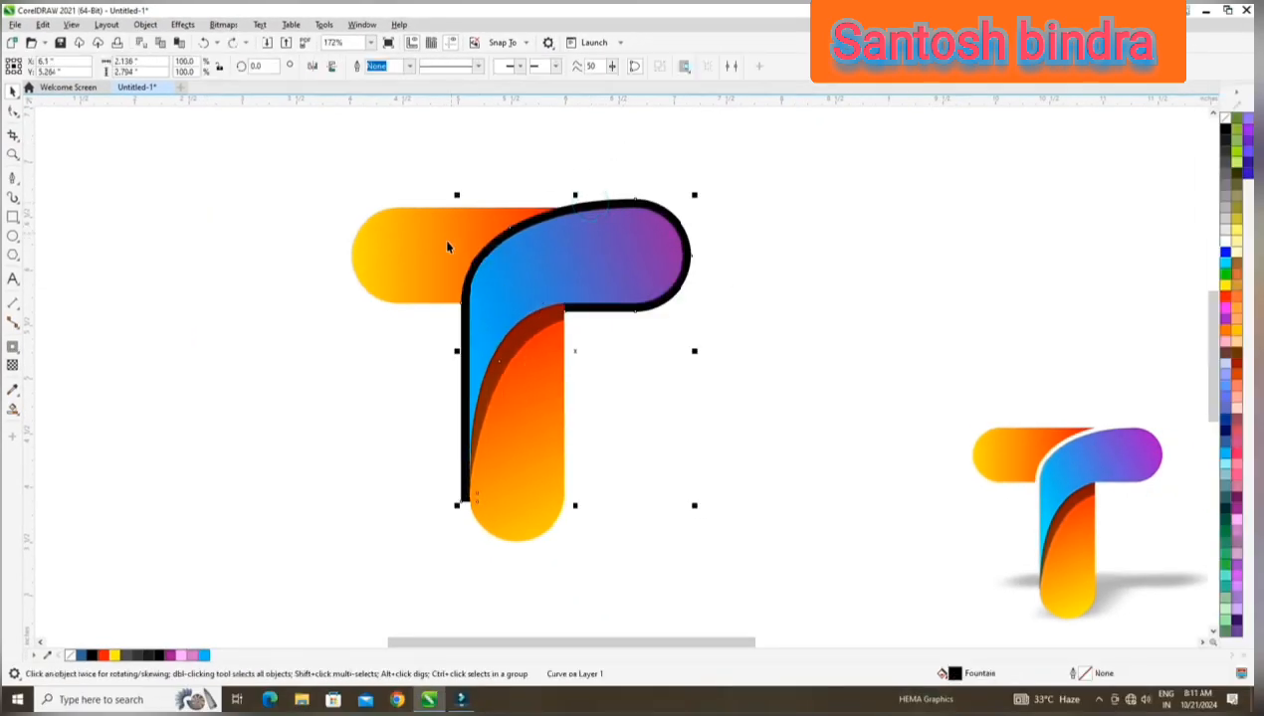
# Trim the crossbar's yellow-red part with the black contour shape and delete the contour shape.
pyautogui.keyDown('shift'); pyautogui.click(442, 240); pyautogui.keyUp('shift')
pyautogui.click(399, 69)
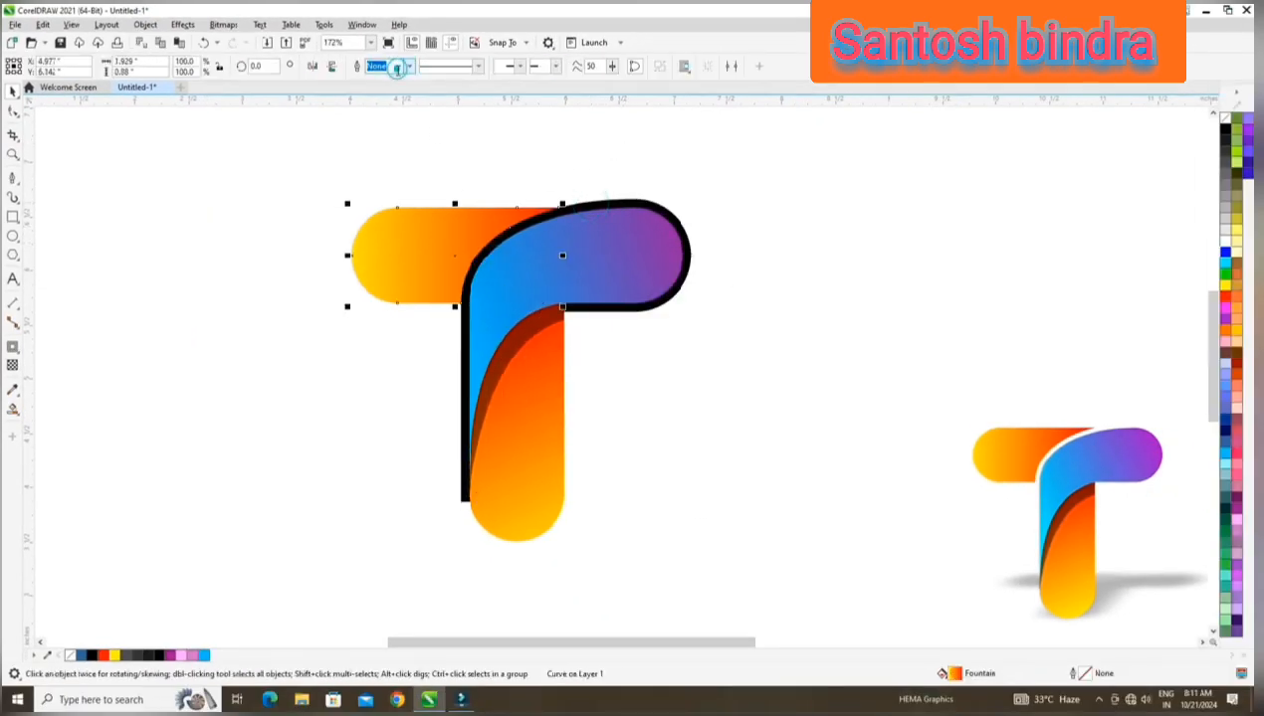
pyautogui.click(301, 199)
pyautogui.moveTo(673, 221); pyautogui.dragTo(925, 219)
pyautogui.press('Delete')
# Group all the parts of the T into one object.
pyautogui.moveTo(256, 161); pyautogui.dragTo(818, 592)
pyautogui.click(145, 24)
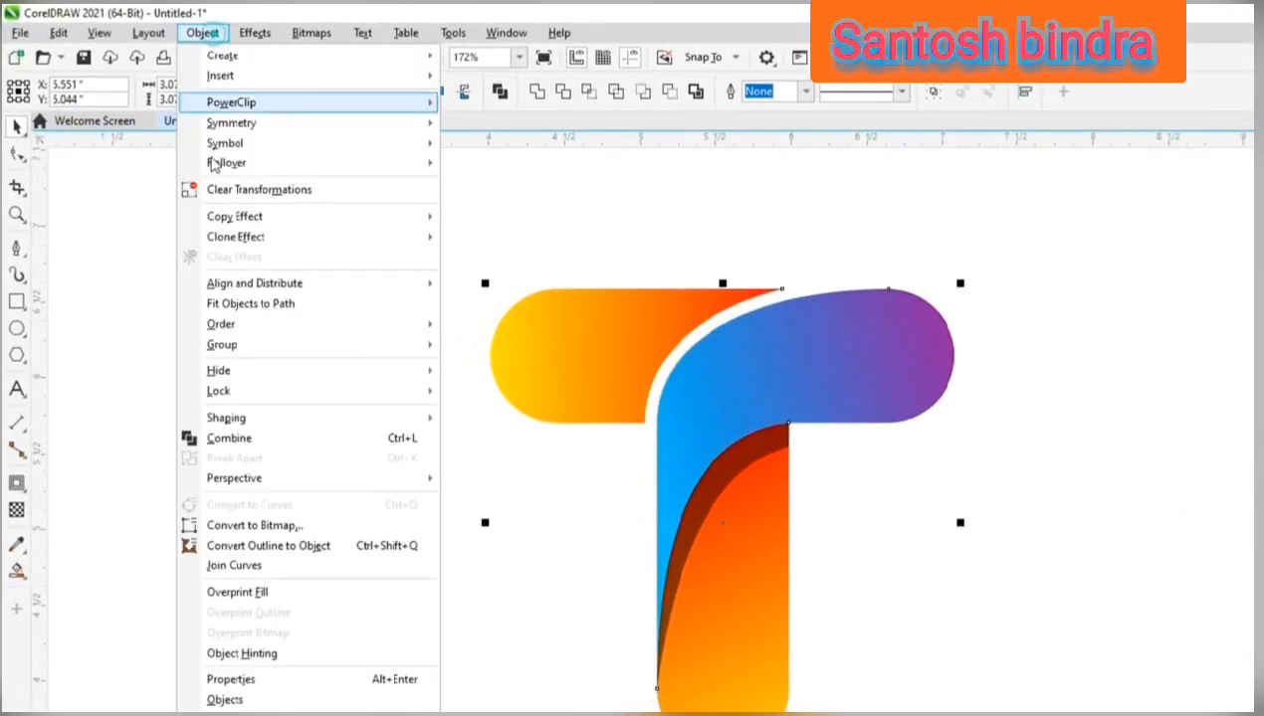
pyautogui.moveTo(246, 255)
pyautogui.click(248, 345)
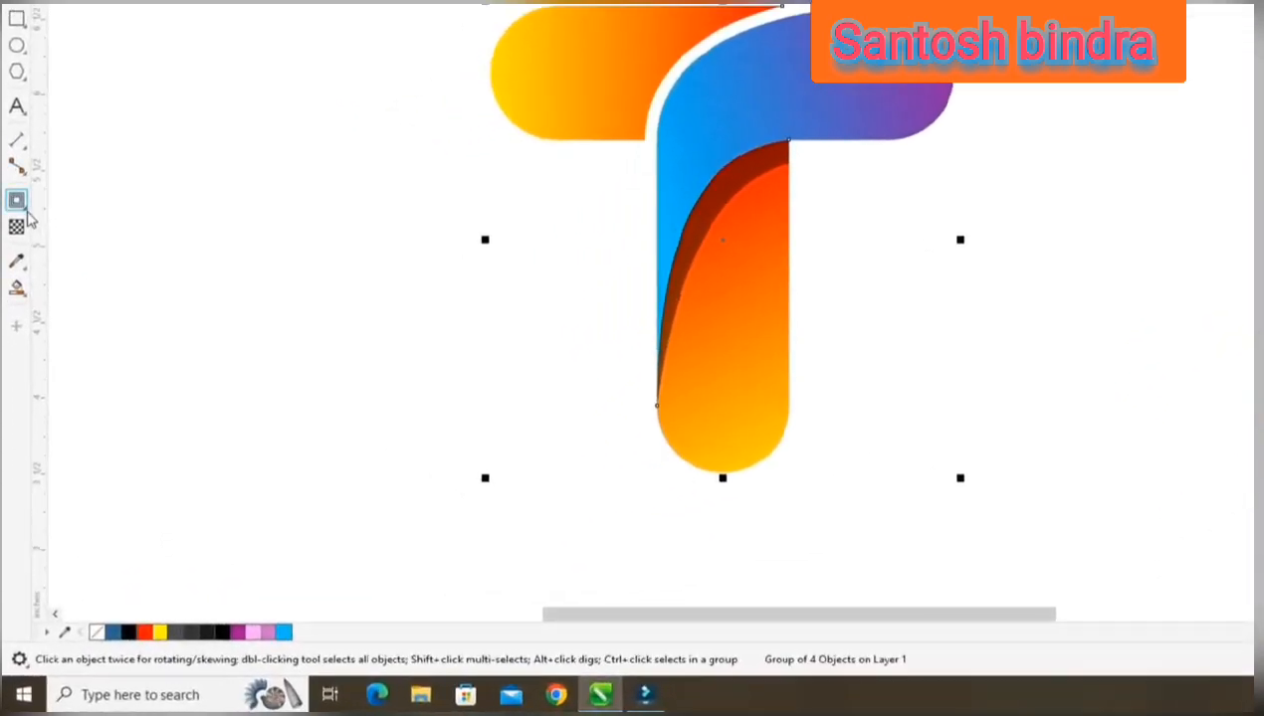
# Cast a perspective drop shadow from the base of the grouped T up to the right, with opacity 20 and feathering 20.
pyautogui.click(21, 207)
pyautogui.click(99, 199)
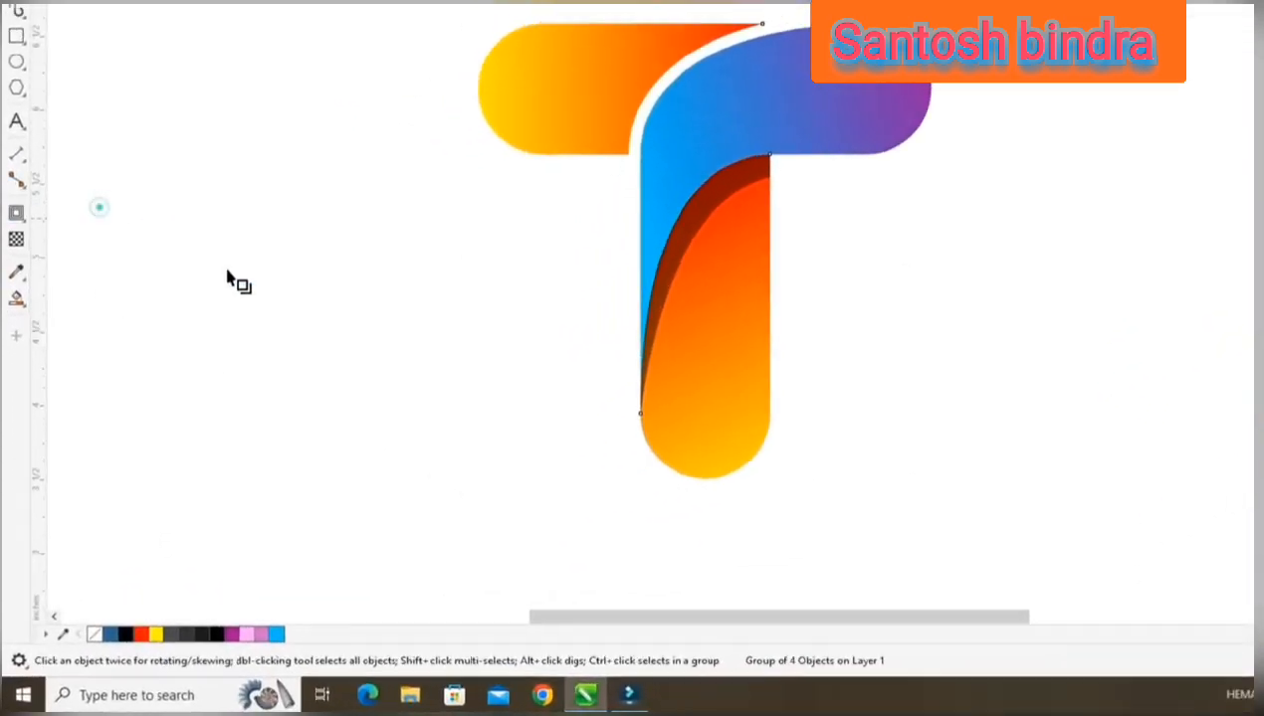
pyautogui.moveTo(488, 537); pyautogui.dragTo(643, 442)
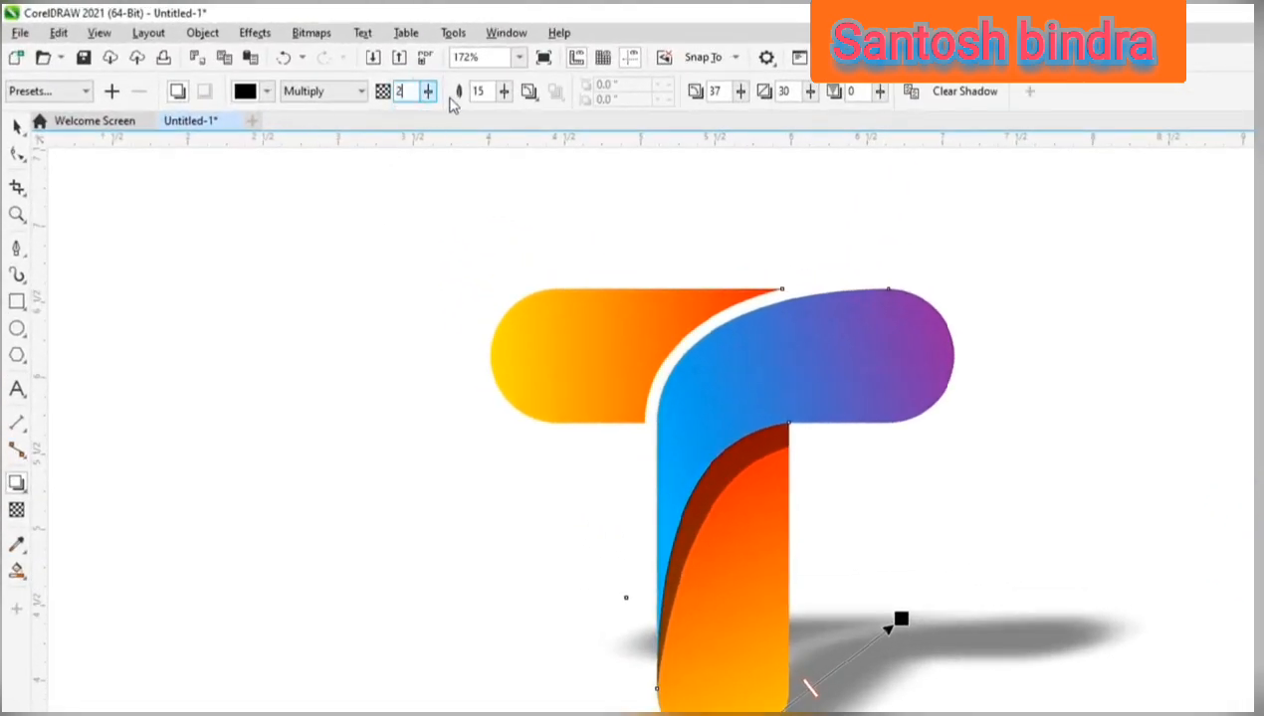
pyautogui.doubleClick(481, 90)
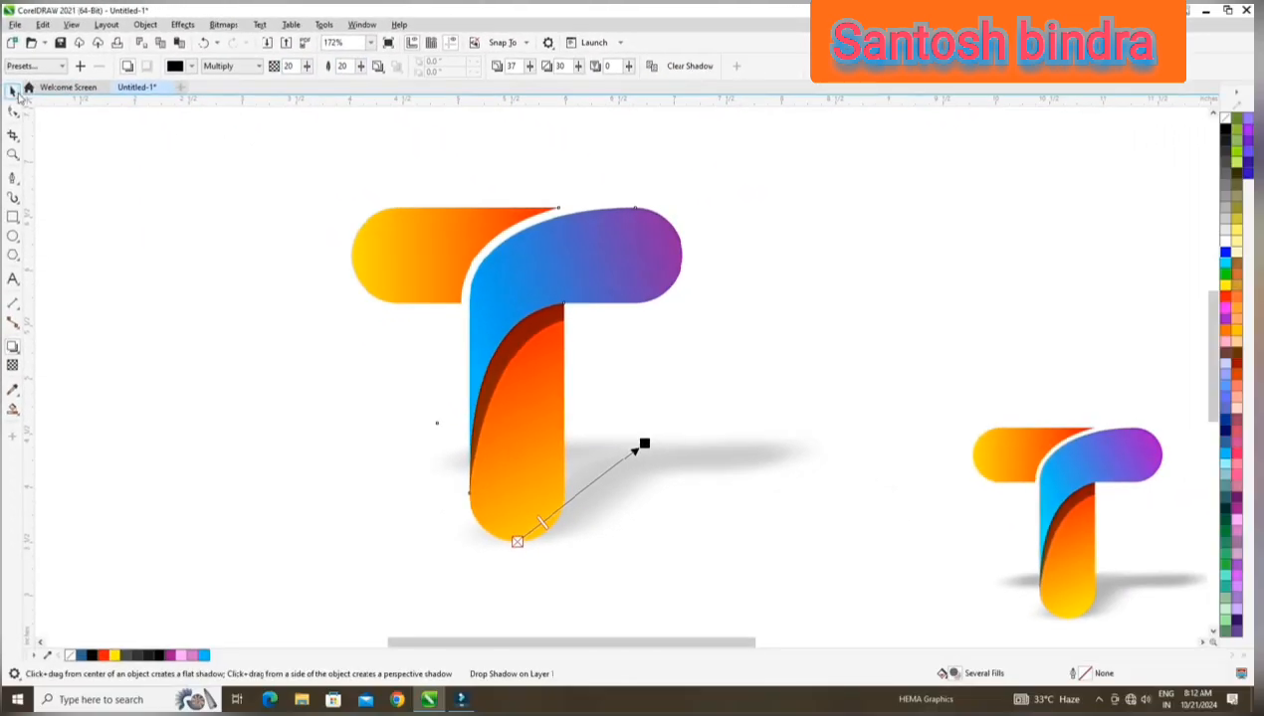
pyautogui.press('space')
pyautogui.click(228, 376)
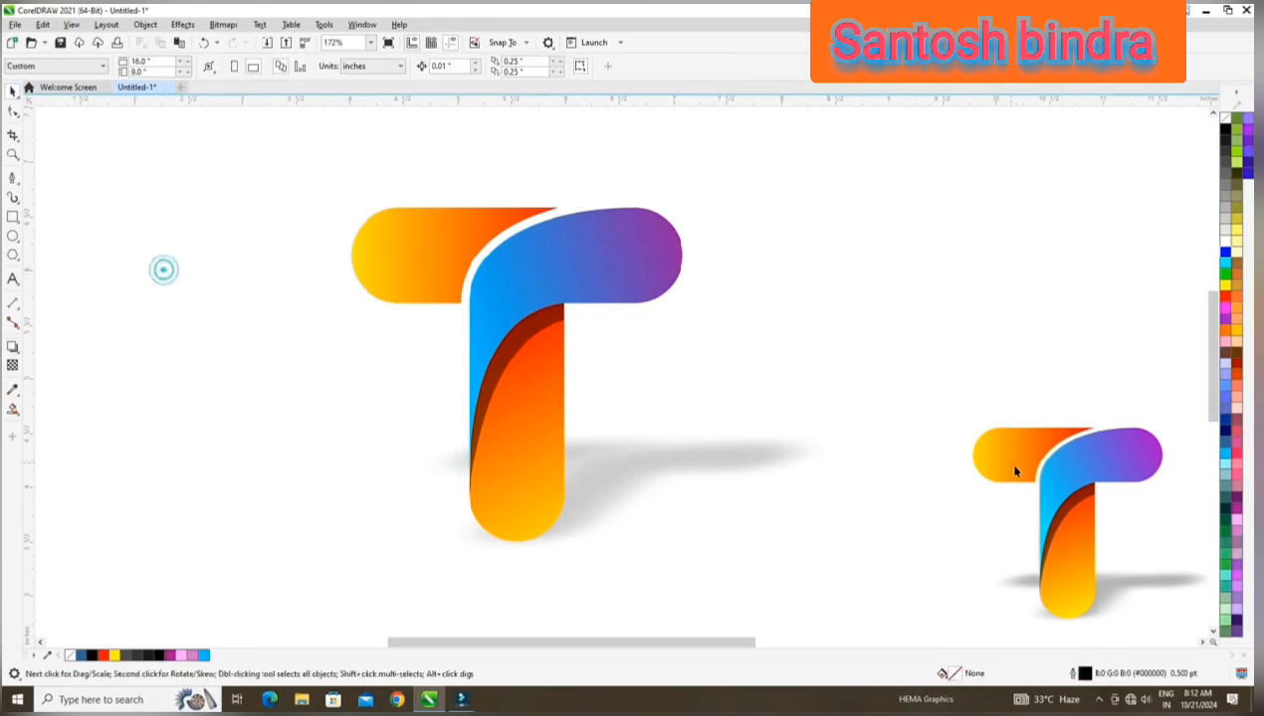
pyautogui.click(1015, 472)
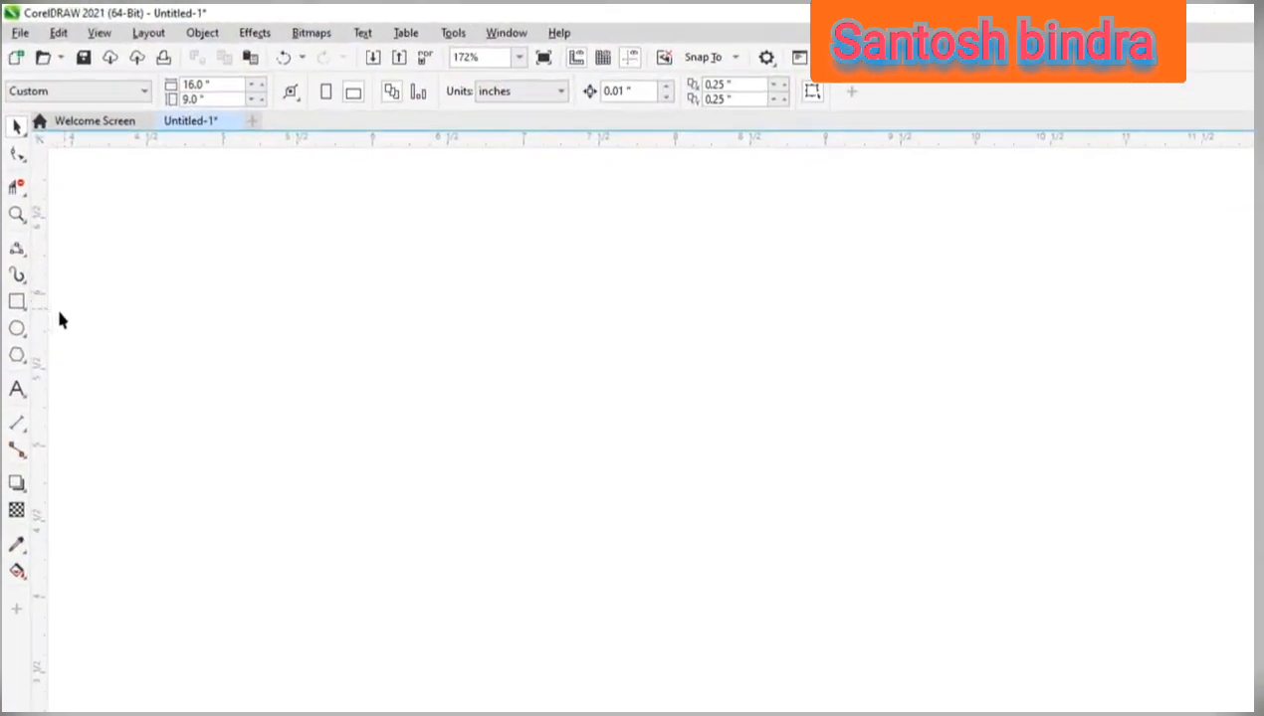
# Draw a tall narrow rectangle about 0.54" wide and 2.45" high for the green T's stem.
pyautogui.click(26, 310)
pyautogui.click(107, 305)
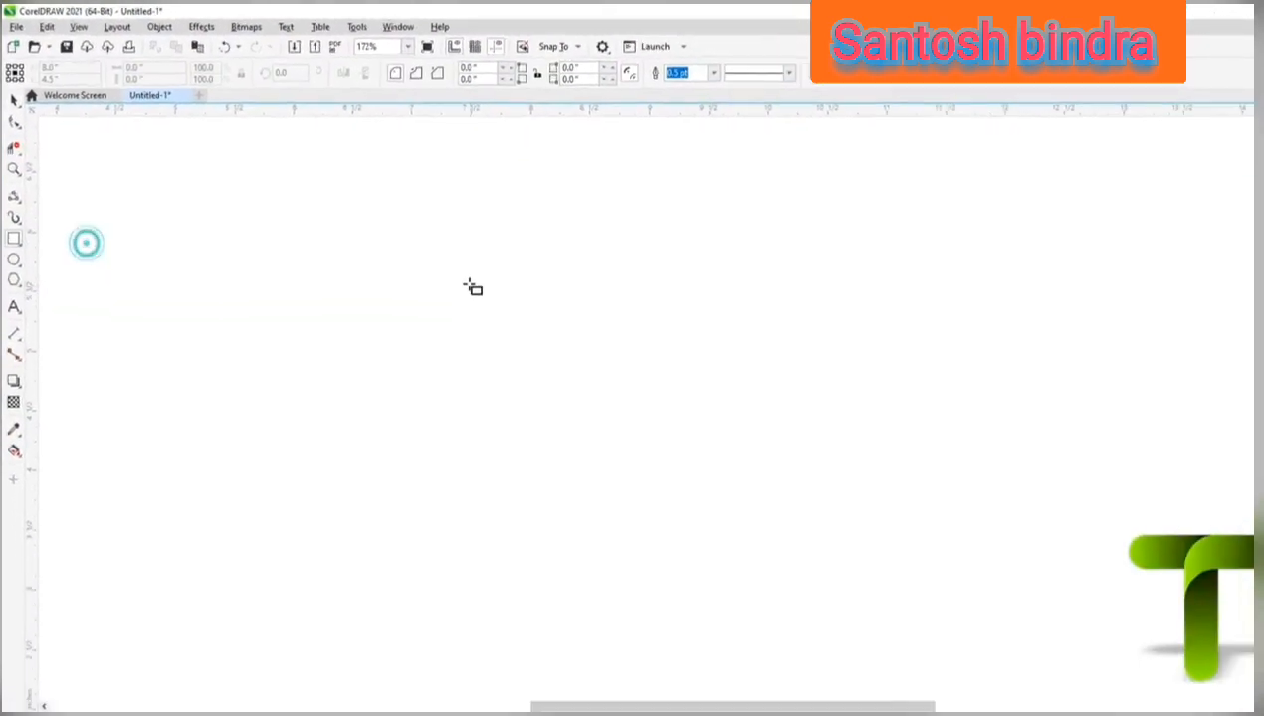
pyautogui.moveTo(594, 362); pyautogui.dragTo(751, 684)
pyautogui.moveTo(538, 495); pyautogui.dragTo(487, 530)
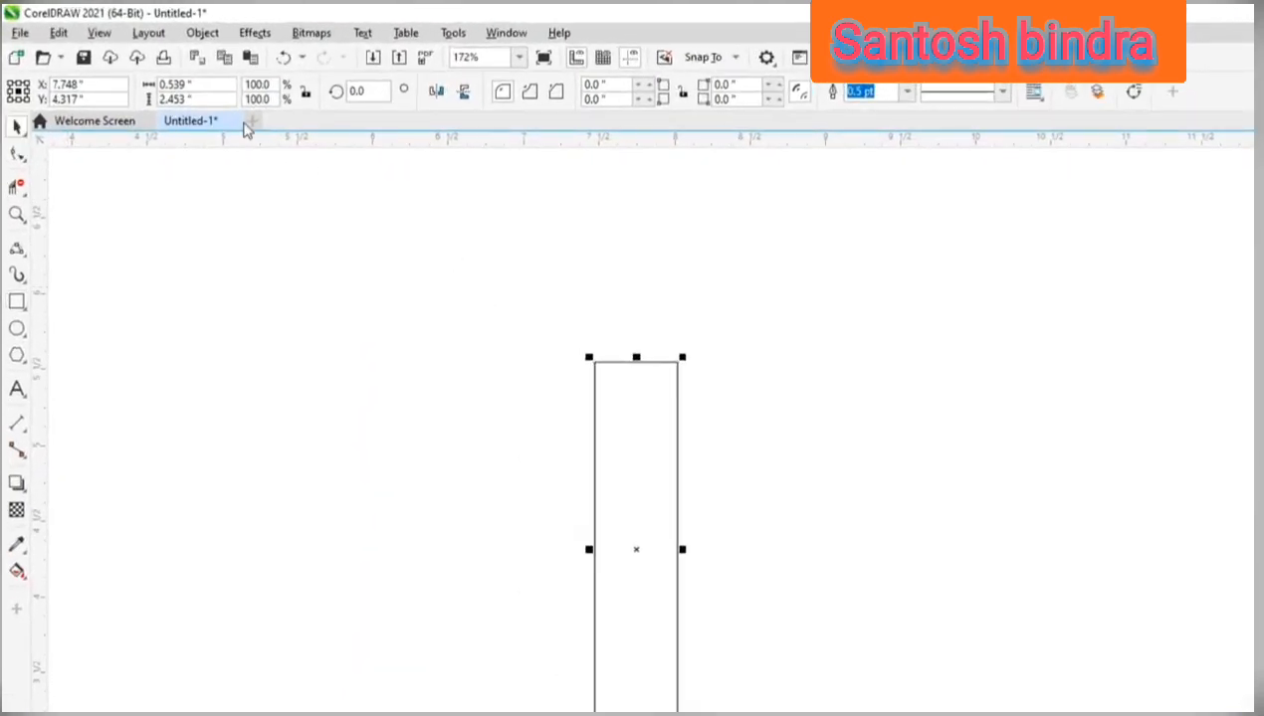
# Copy the stem rectangle and paste the duplicate in place.
pyautogui.click(58, 33)
pyautogui.click(104, 147)
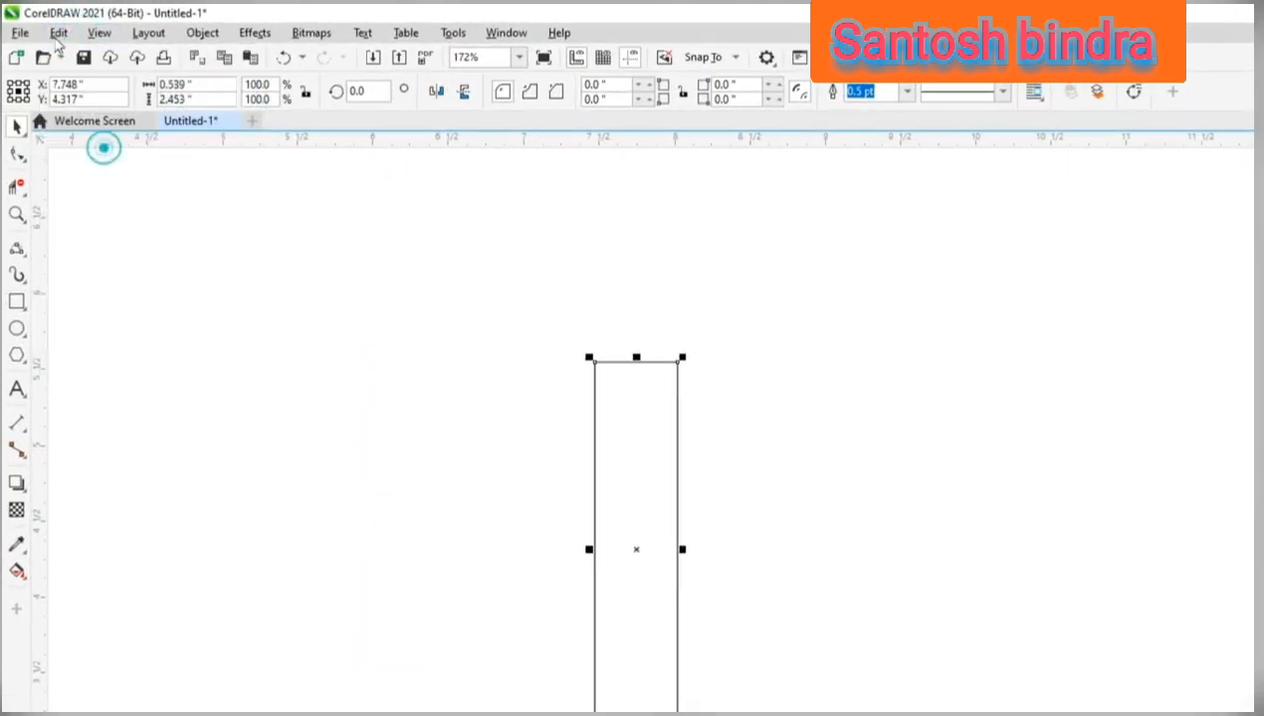
pyautogui.click(59, 32)
pyautogui.click(79, 183)
# Rotate the duplicate rectangle to 270° and snap its upper edge to the midpoint of the stem's top edge as a crossbar.
pyautogui.click(631, 396)
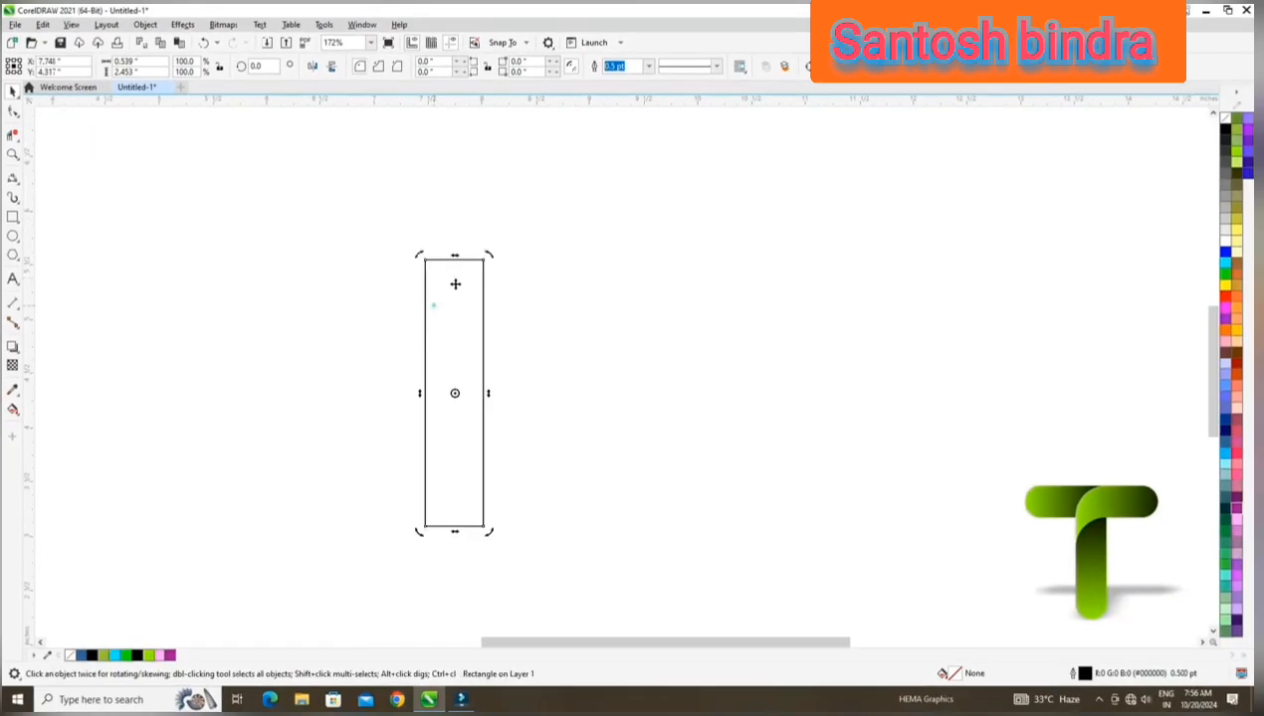
pyautogui.moveTo(491, 257); pyautogui.dragTo(563, 442)
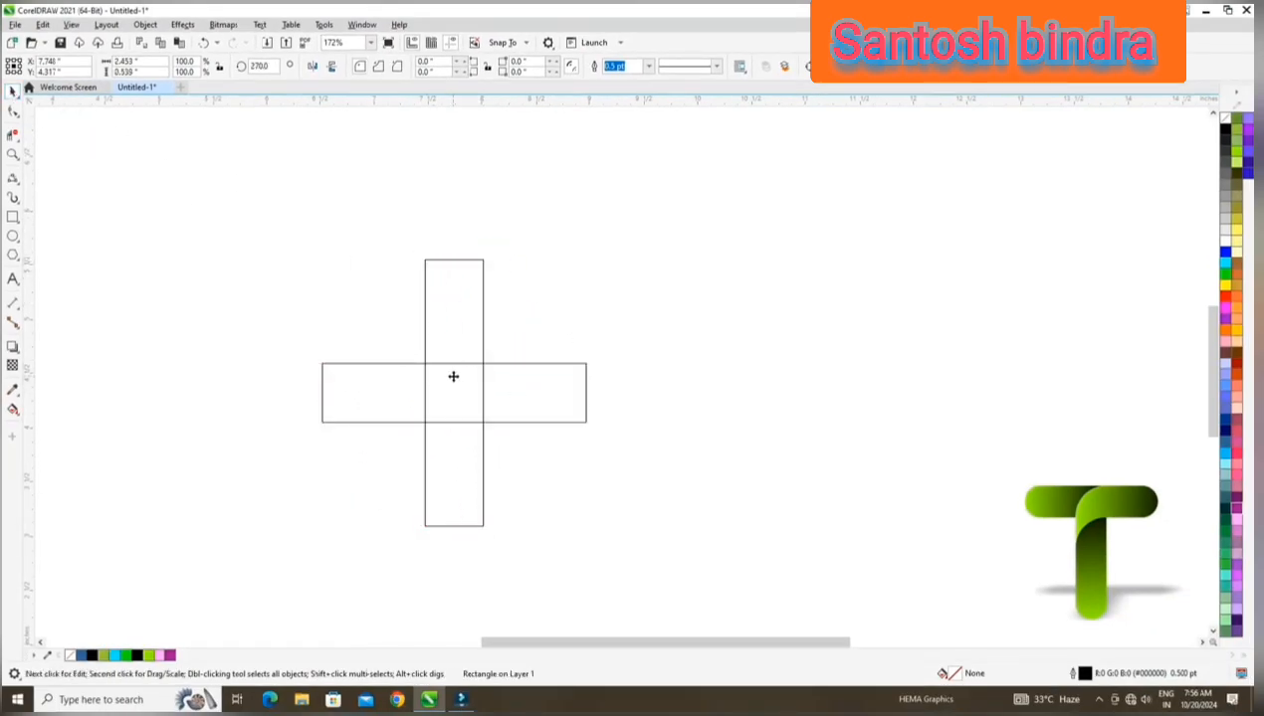
pyautogui.moveTo(455, 363); pyautogui.dragTo(454, 260)
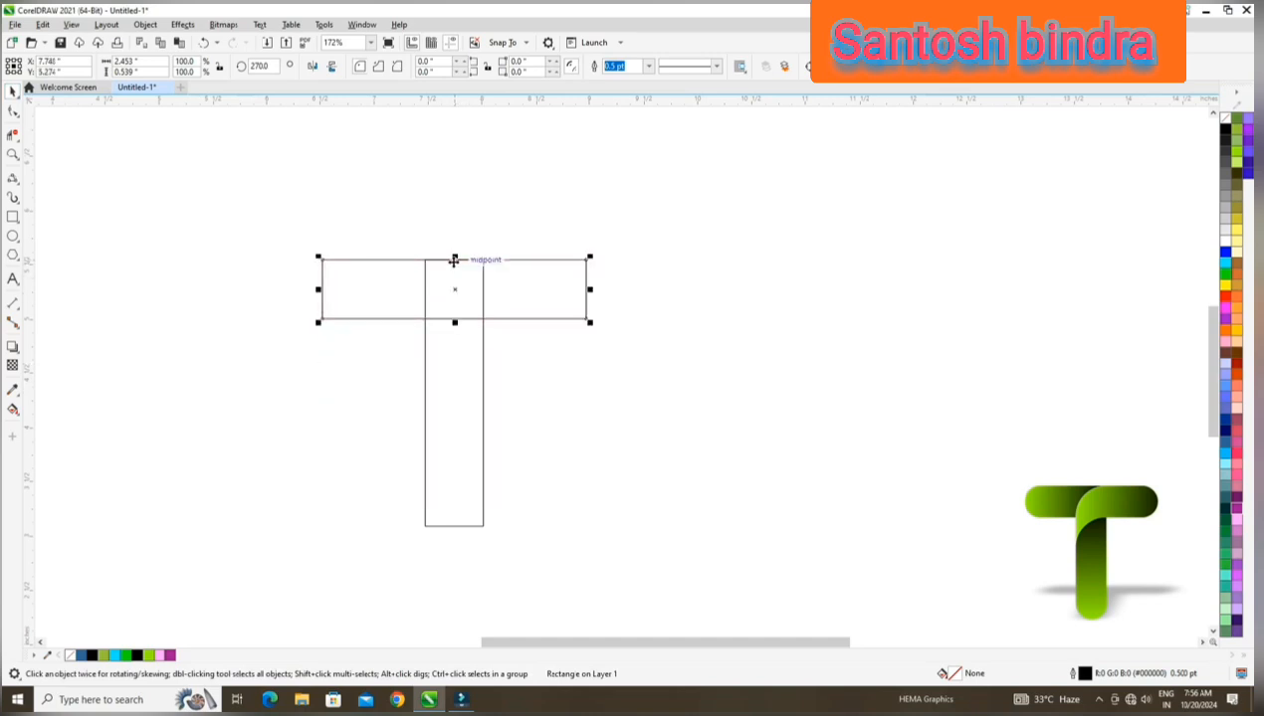
# Enlarge the stem and crossbar rectangles together proportionally and shift the T slightly to the right.
pyautogui.moveTo(248, 221); pyautogui.dragTo(682, 527)
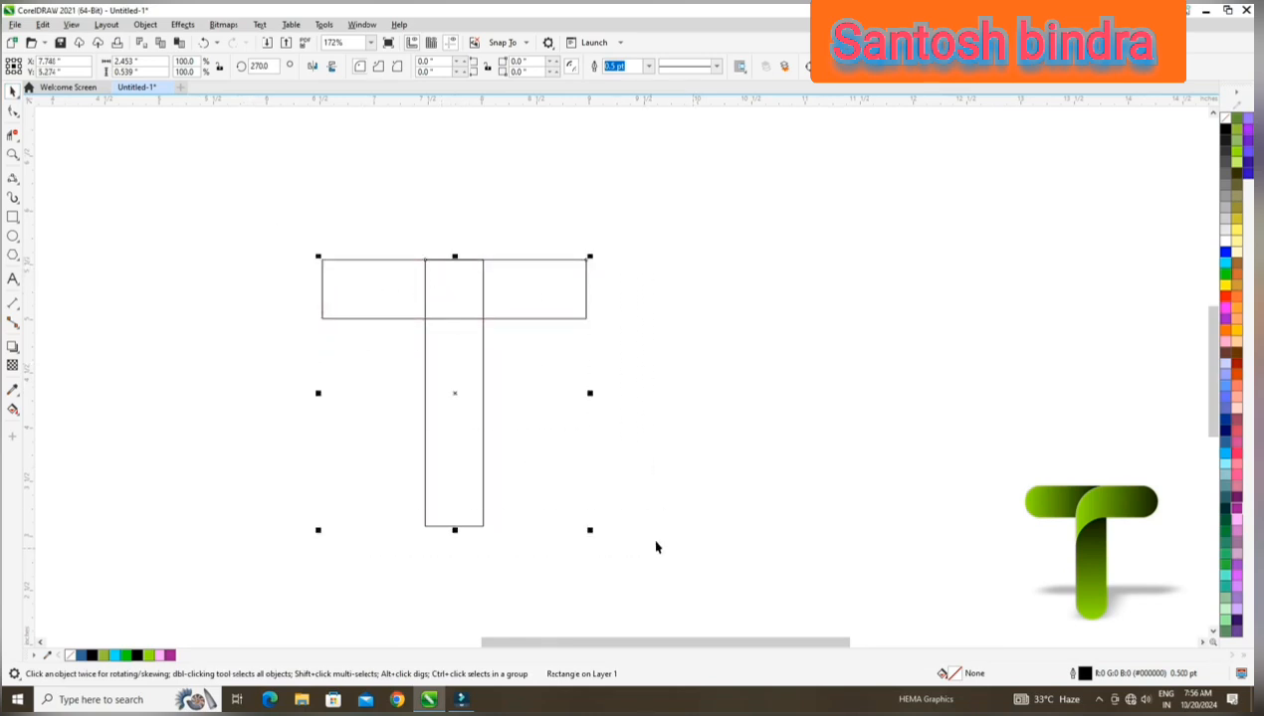
pyautogui.moveTo(593, 532); pyautogui.dragTo(637, 578)
pyautogui.moveTo(466, 401); pyautogui.dragTo(527, 390)
pyautogui.click(259, 218)
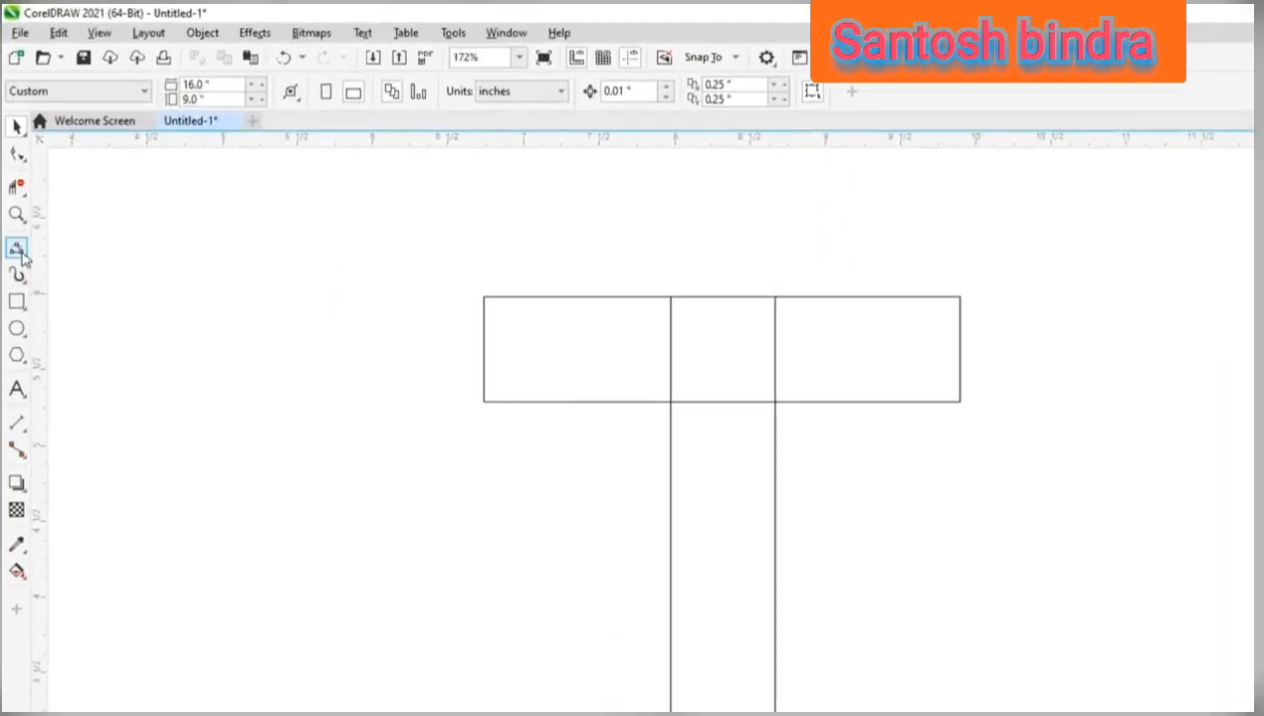
# Draw a 3-point curve arc about 0.69" square from the stem's top-right corner to where the crossbar's lower edge meets the stem's left side.
pyautogui.click(26, 256)
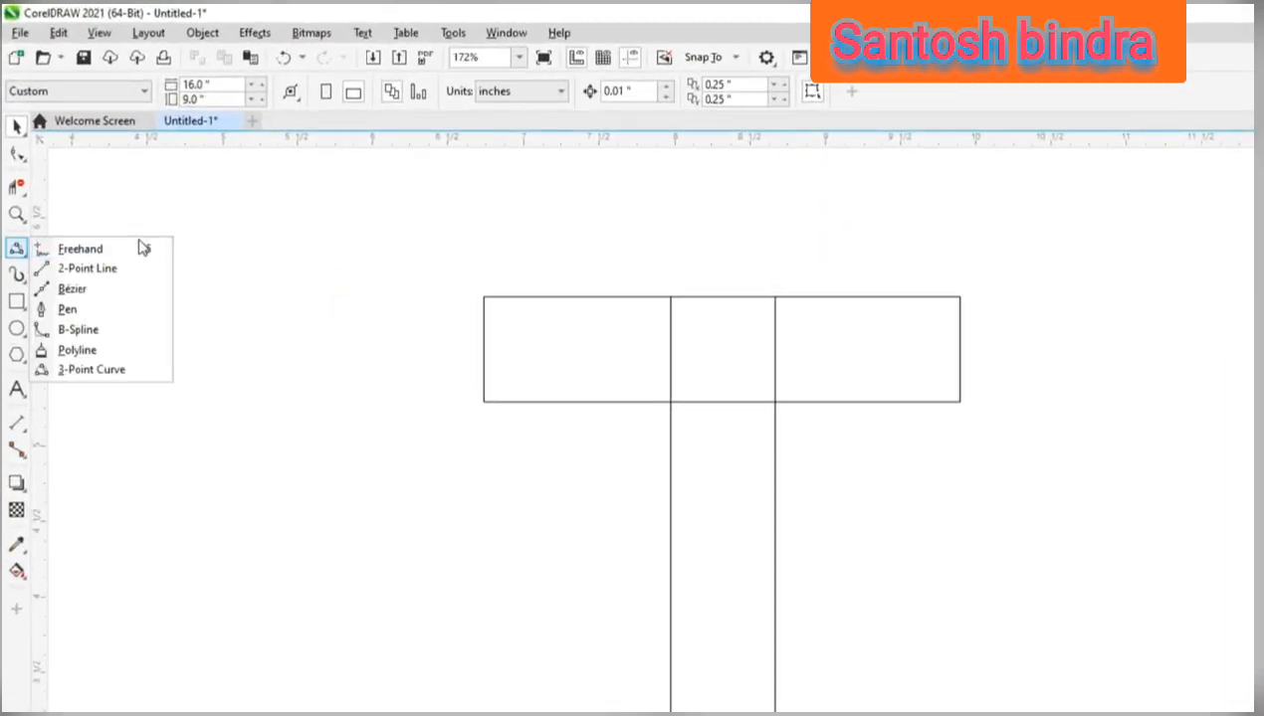
pyautogui.click(125, 374)
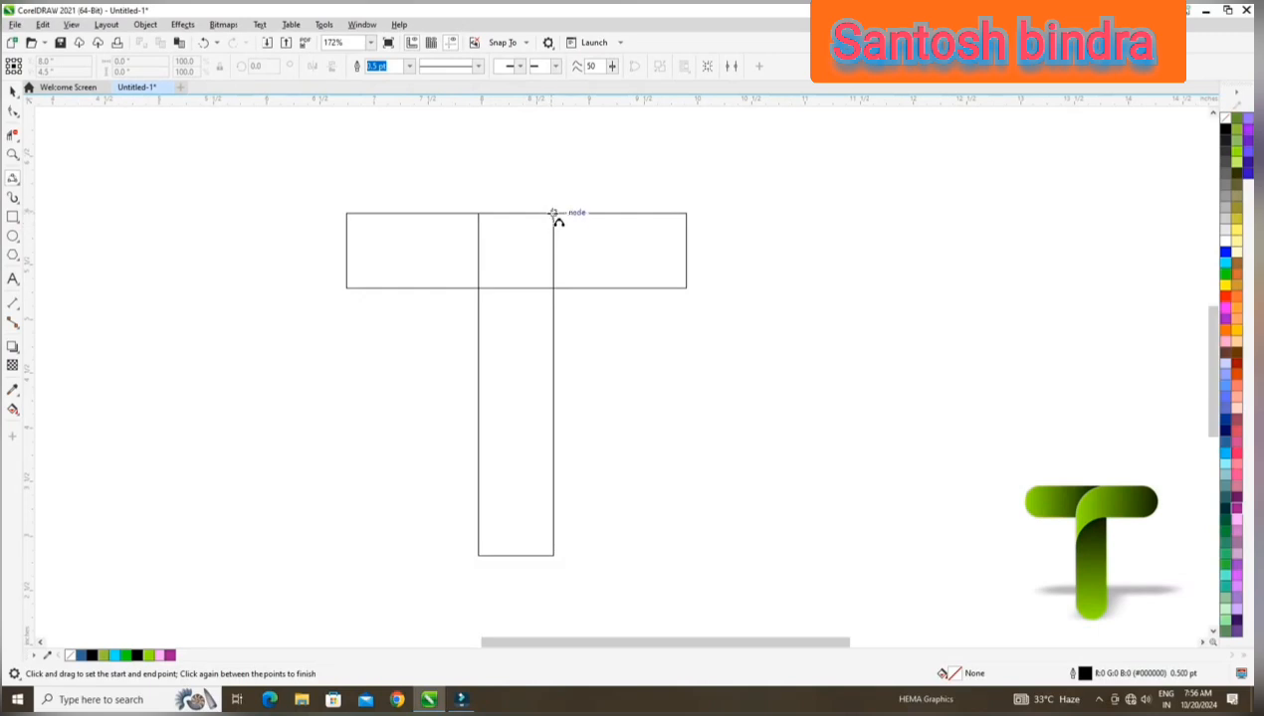
pyautogui.moveTo(554, 213); pyautogui.dragTo(478, 288)
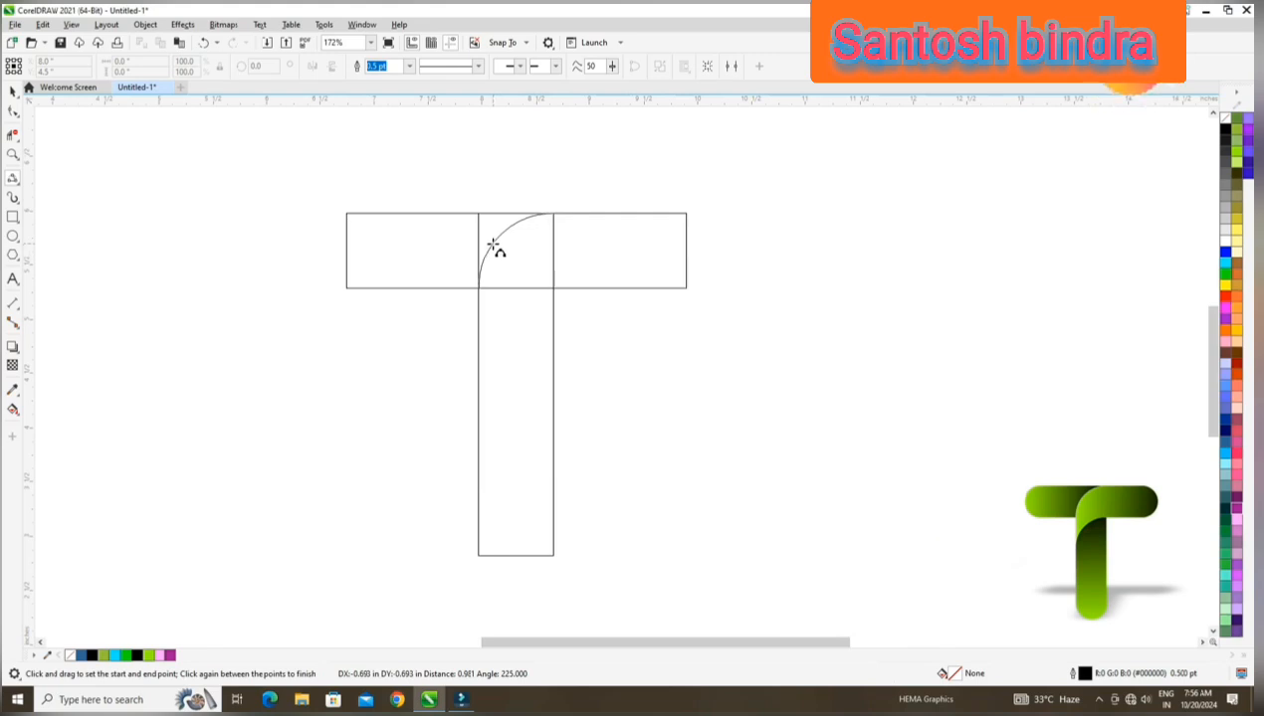
pyautogui.click(493, 246)
# Place a copy of the arc directly below, snapping its upper end to where the crossbar's lower edge meets the stem's right side.
pyautogui.click(13, 90)
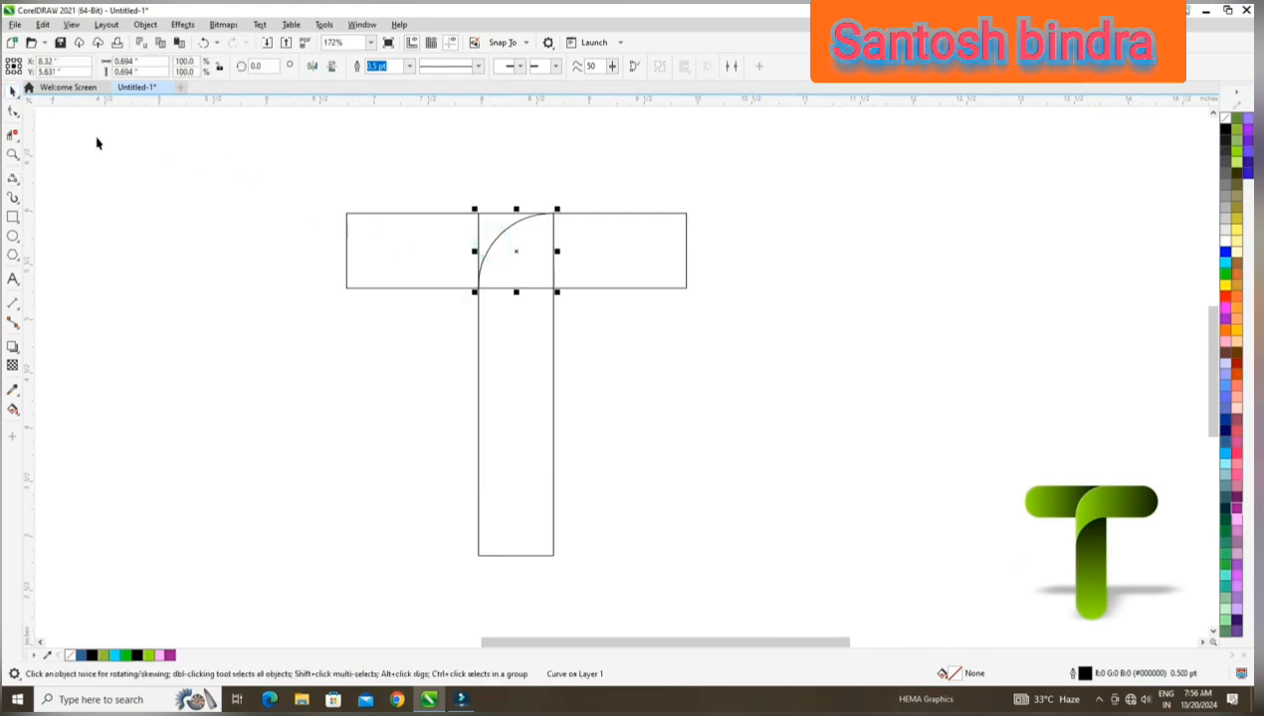
pyautogui.click(513, 225)
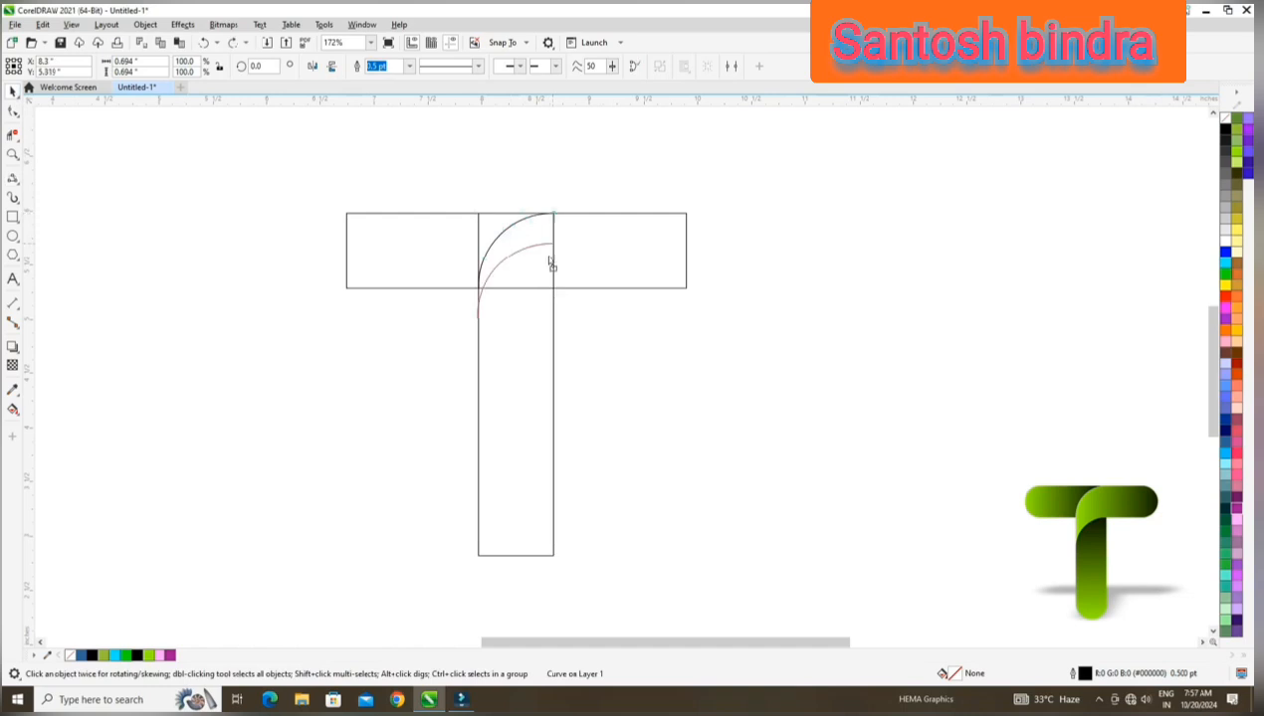
pyautogui.moveTo(551, 264); pyautogui.dragTo(553, 291)
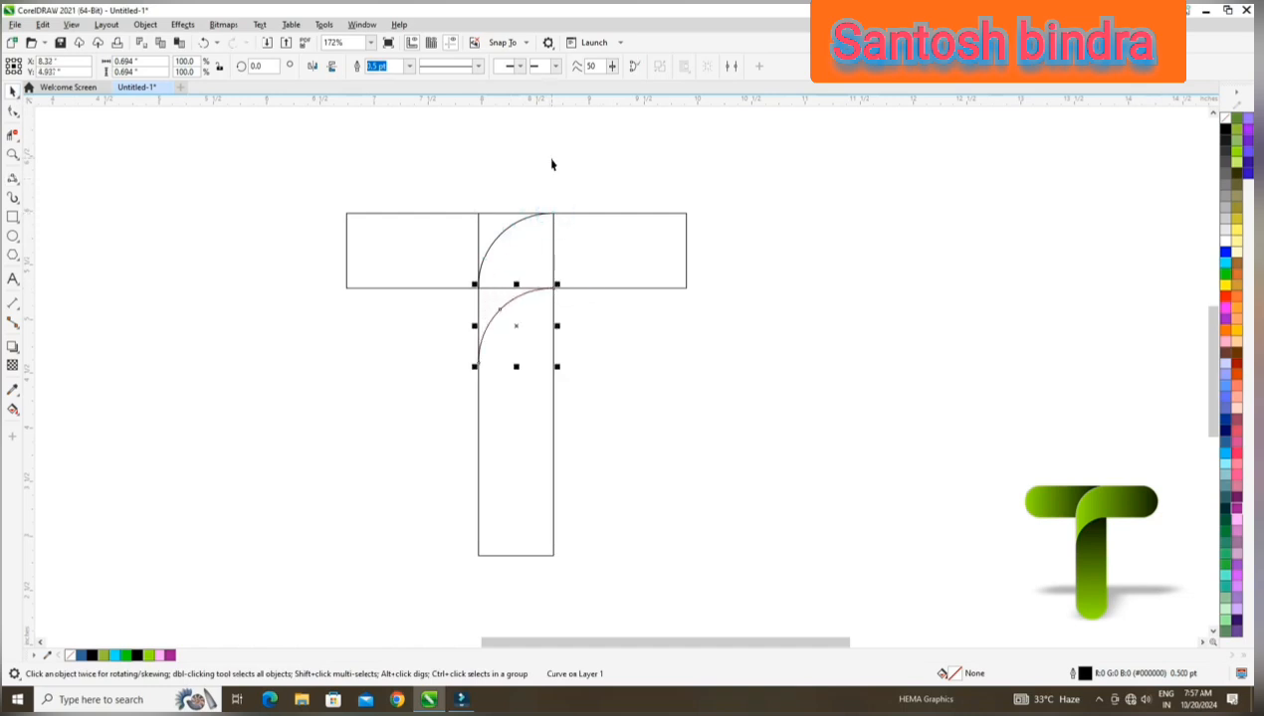
pyautogui.click(554, 164)
# Round all corners of the crossbar rectangle fully with the Shape tool, to a radius of 0.347".
pyautogui.click(443, 254)
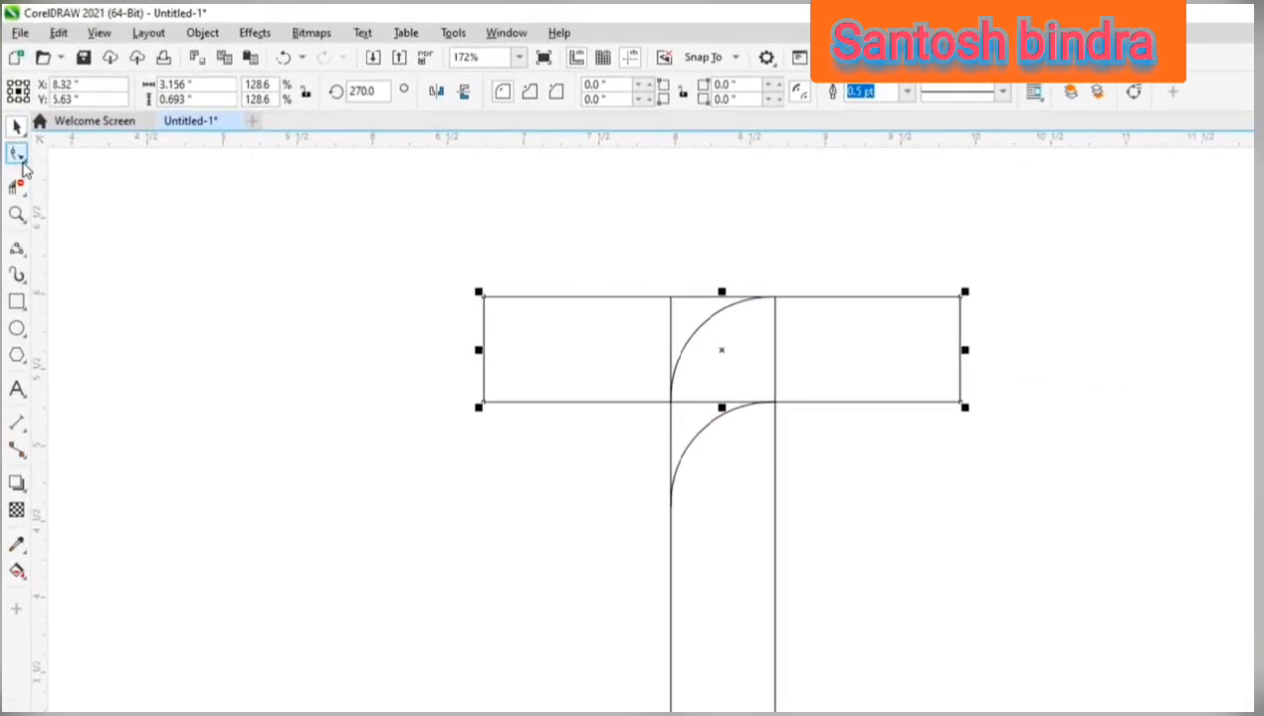
pyautogui.click(14, 141)
pyautogui.click(24, 161)
pyautogui.click(57, 154)
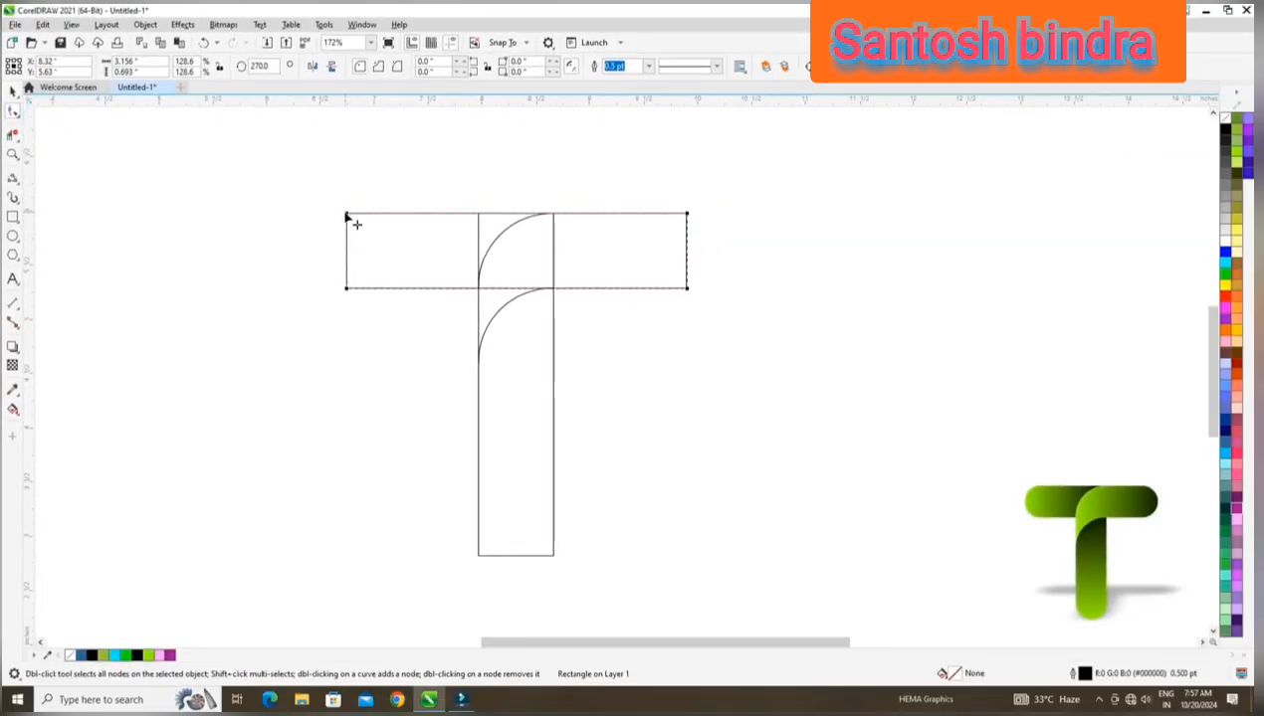
pyautogui.moveTo(347, 216); pyautogui.dragTo(536, 343)
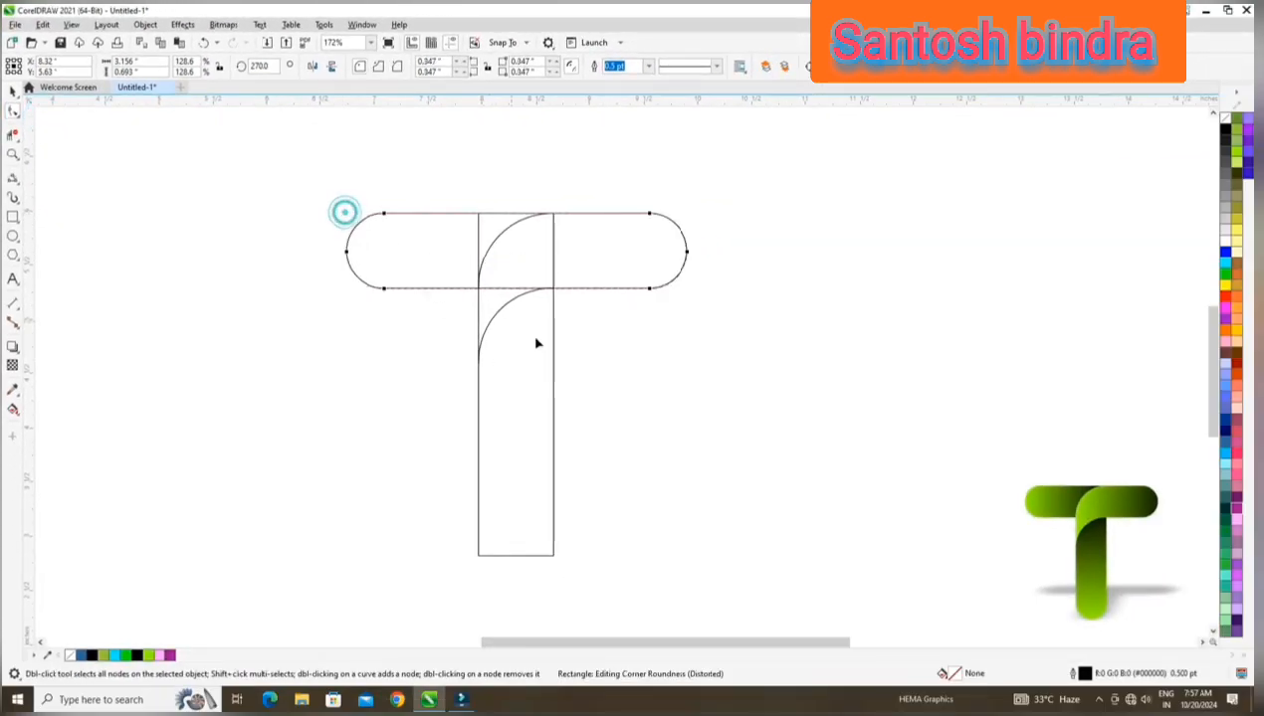
# Round only the two bottom corners of the stem rectangle to a radius of 0.347".
pyautogui.click(540, 406)
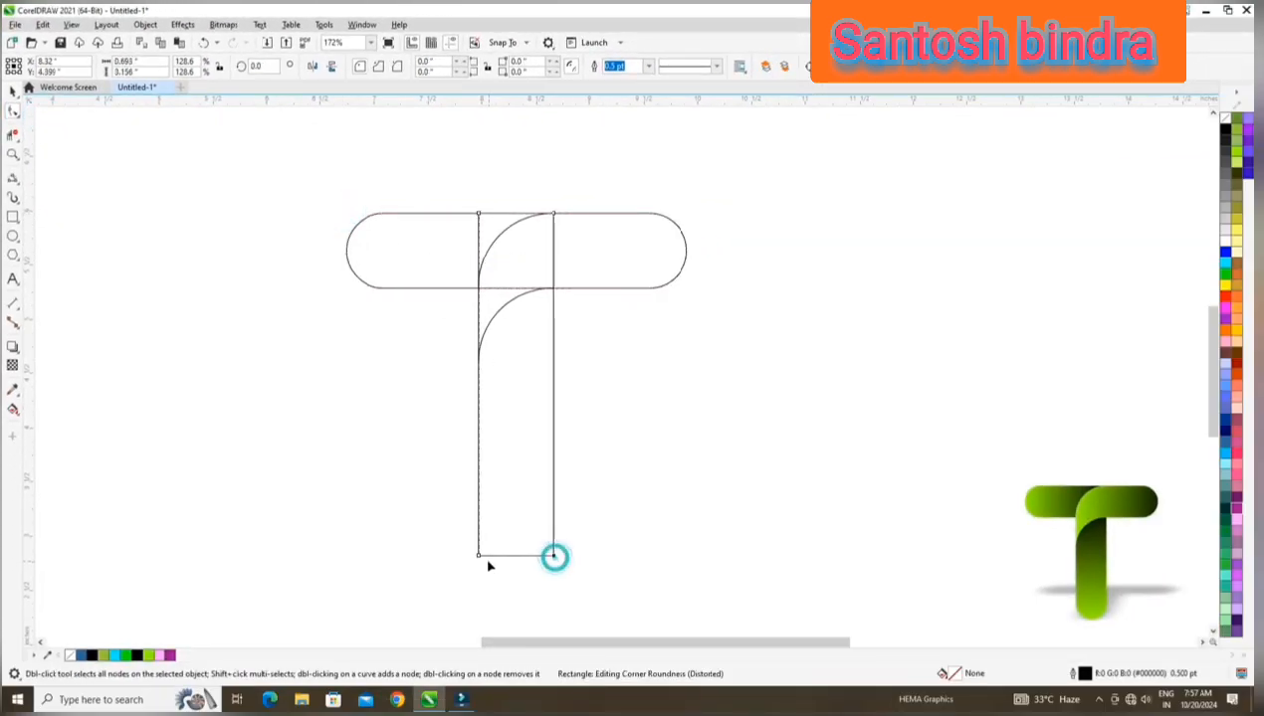
pyautogui.moveTo(478, 436); pyautogui.dragTo(476, 428)
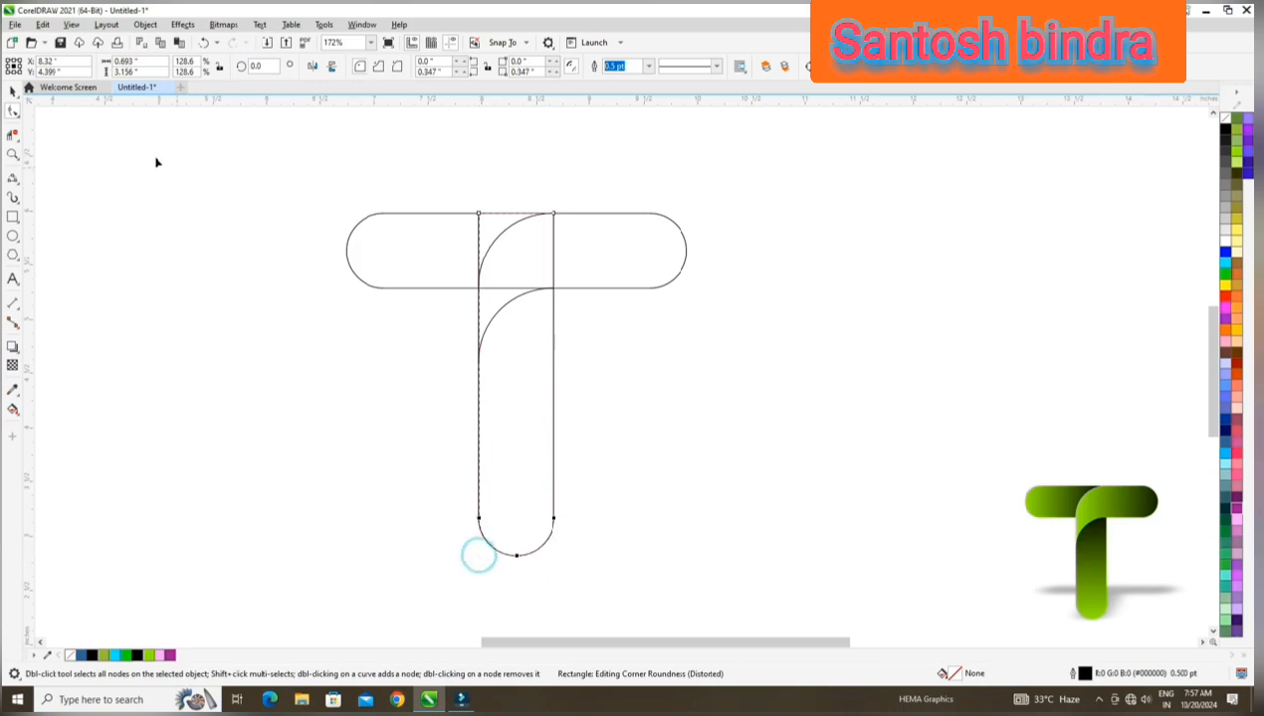
pyautogui.click(13, 91)
pyautogui.click(214, 206)
# Select the crossbar, stem and both arcs and group them.
pyautogui.moveTo(414, 199); pyautogui.dragTo(755, 464)
pyautogui.moveTo(354, 212); pyautogui.dragTo(756, 503)
pyautogui.moveTo(288, 200); pyautogui.dragTo(746, 563)
pyautogui.click(146, 24)
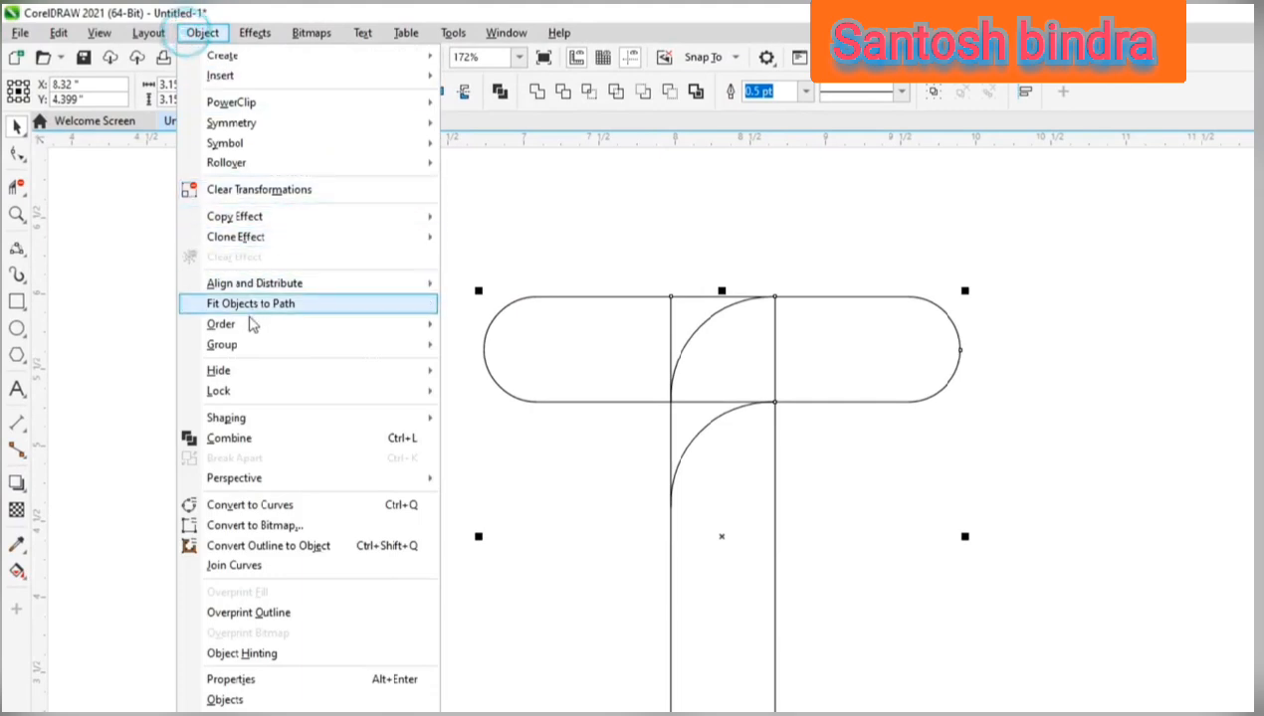
pyautogui.click(248, 345)
pyautogui.click(466, 345)
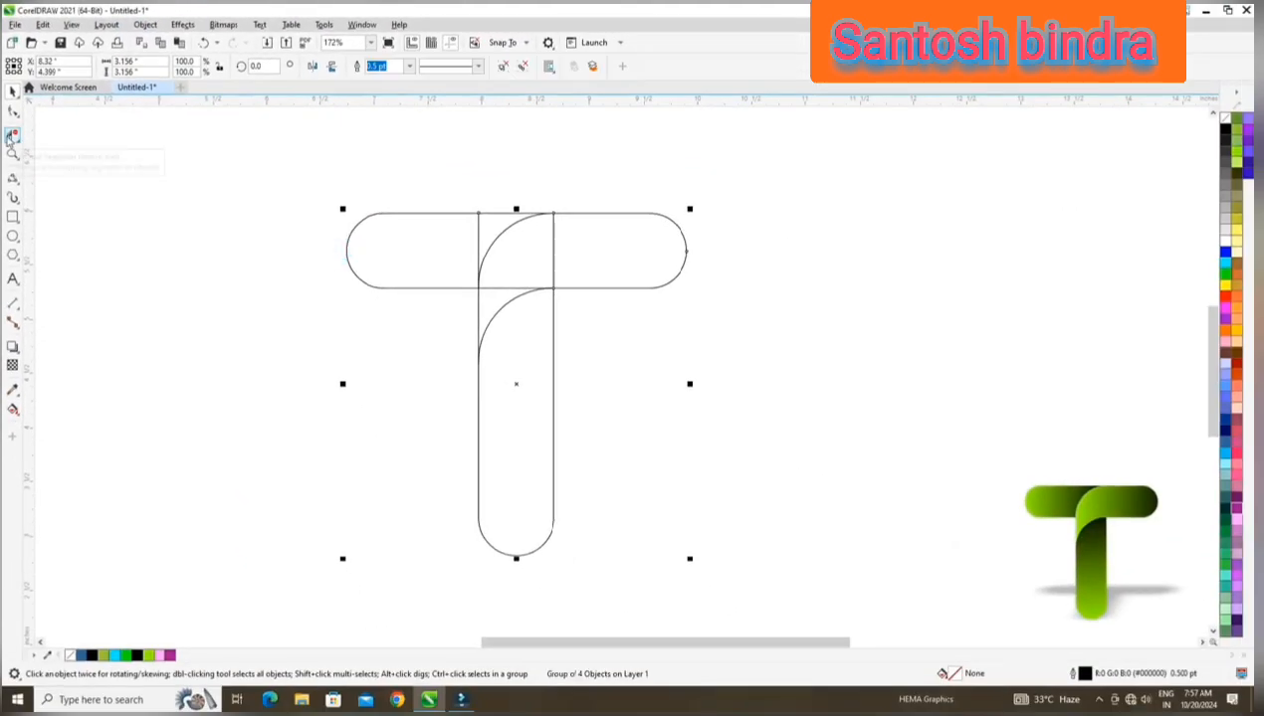
# Delete the unwanted overlapping line segments inside the T with the Virtual Segment Delete tool, keeping the two arcs.
pyautogui.click(15, 169)
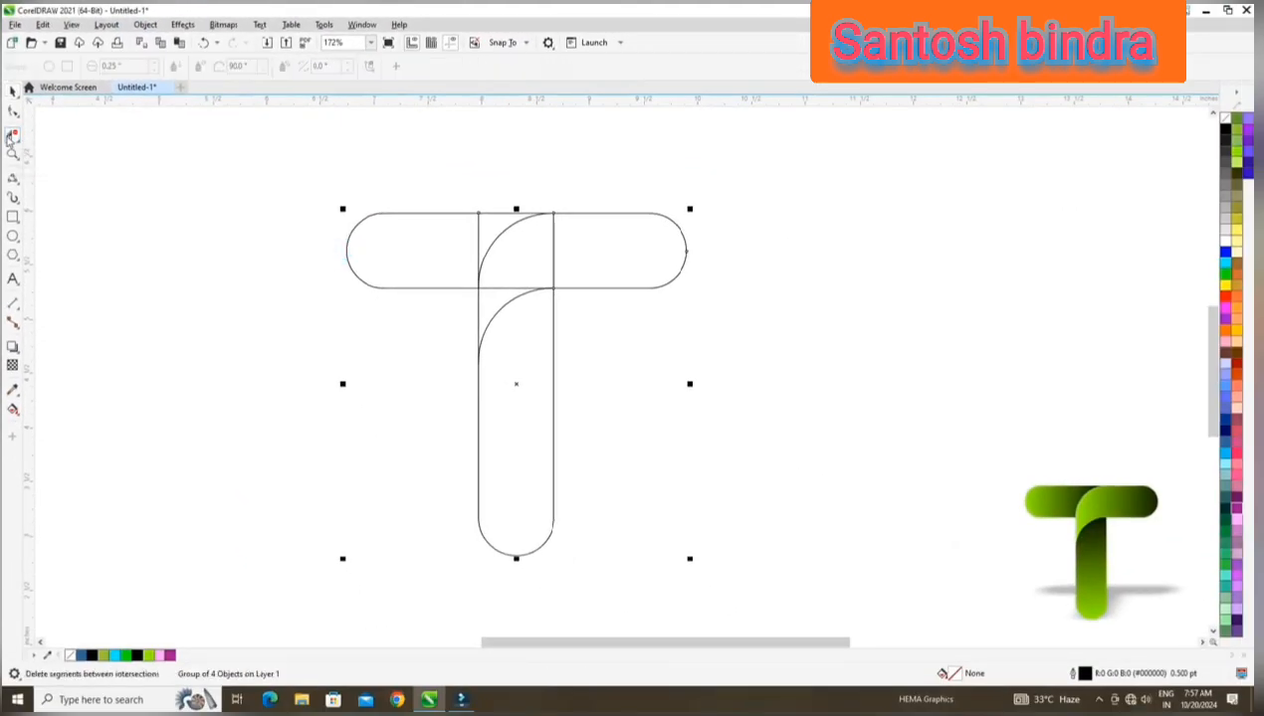
pyautogui.click(464, 225)
pyautogui.click(545, 247)
pyautogui.click(511, 277)
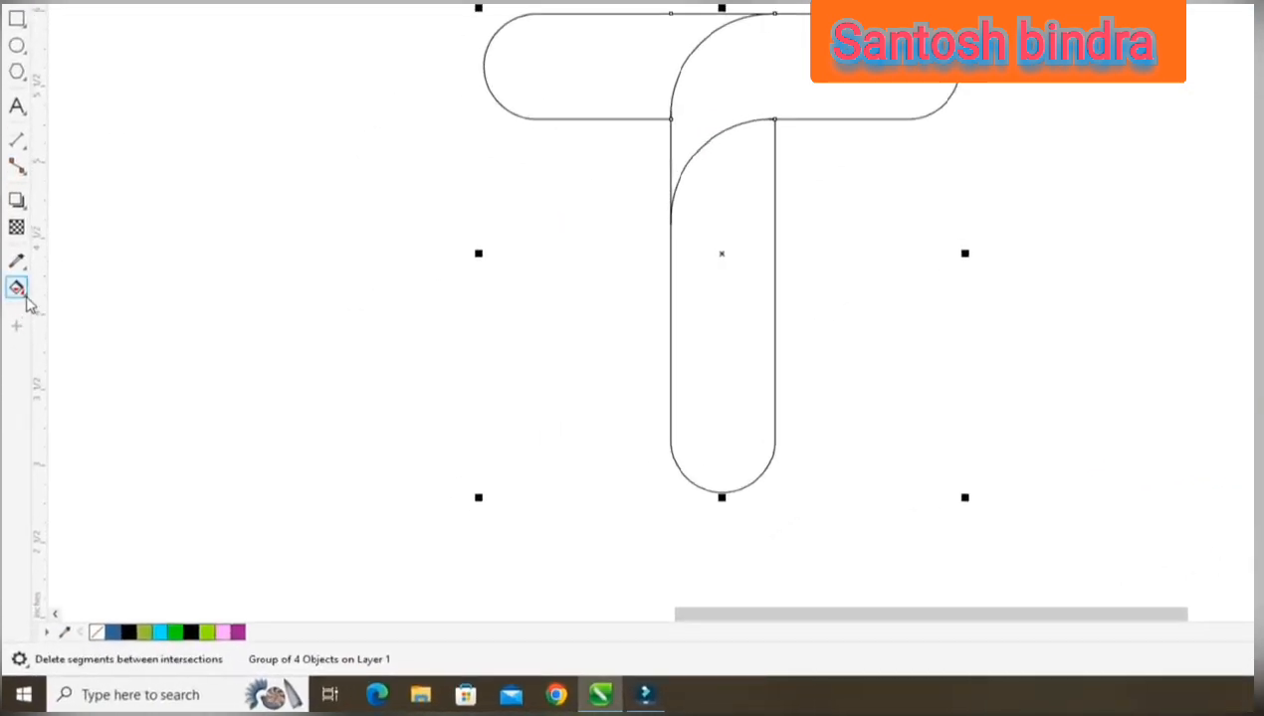
# Fill the left arm, the curved right arm and the stem regions with blue using Smart Fill.
pyautogui.click(25, 298)
pyautogui.click(87, 307)
pyautogui.click(588, 56)
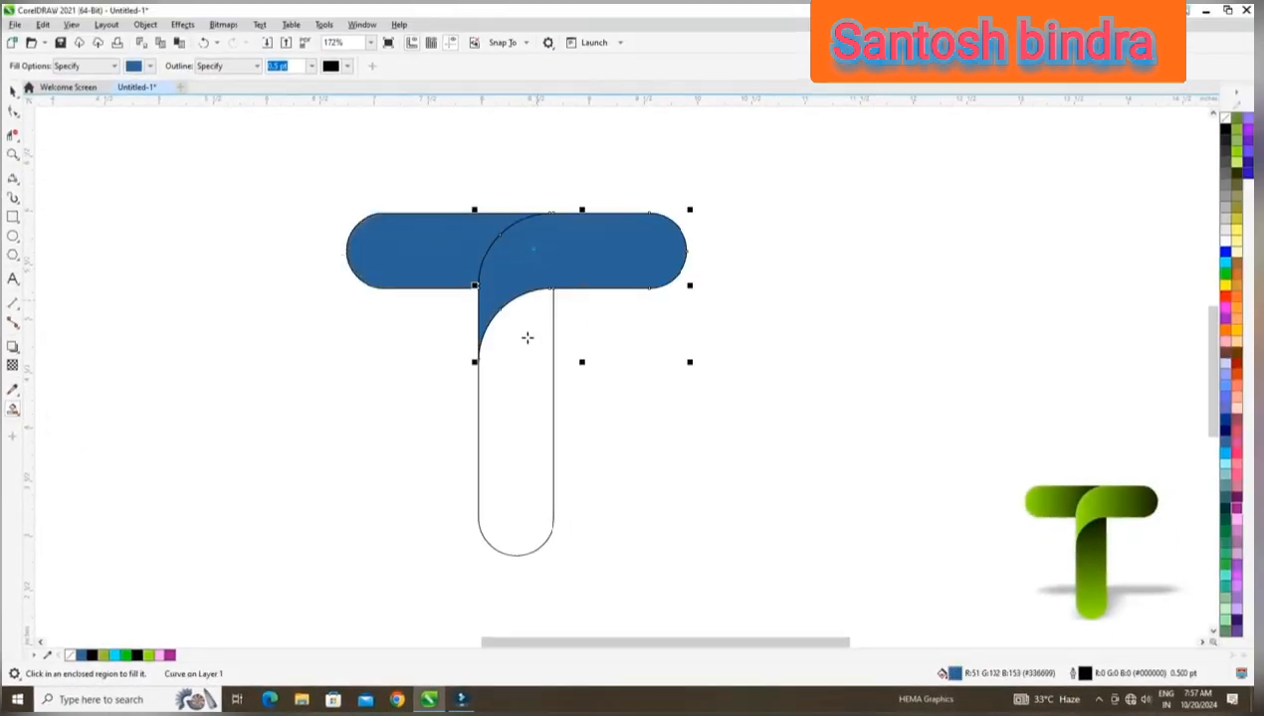
pyautogui.click(518, 388)
pyautogui.click(14, 90)
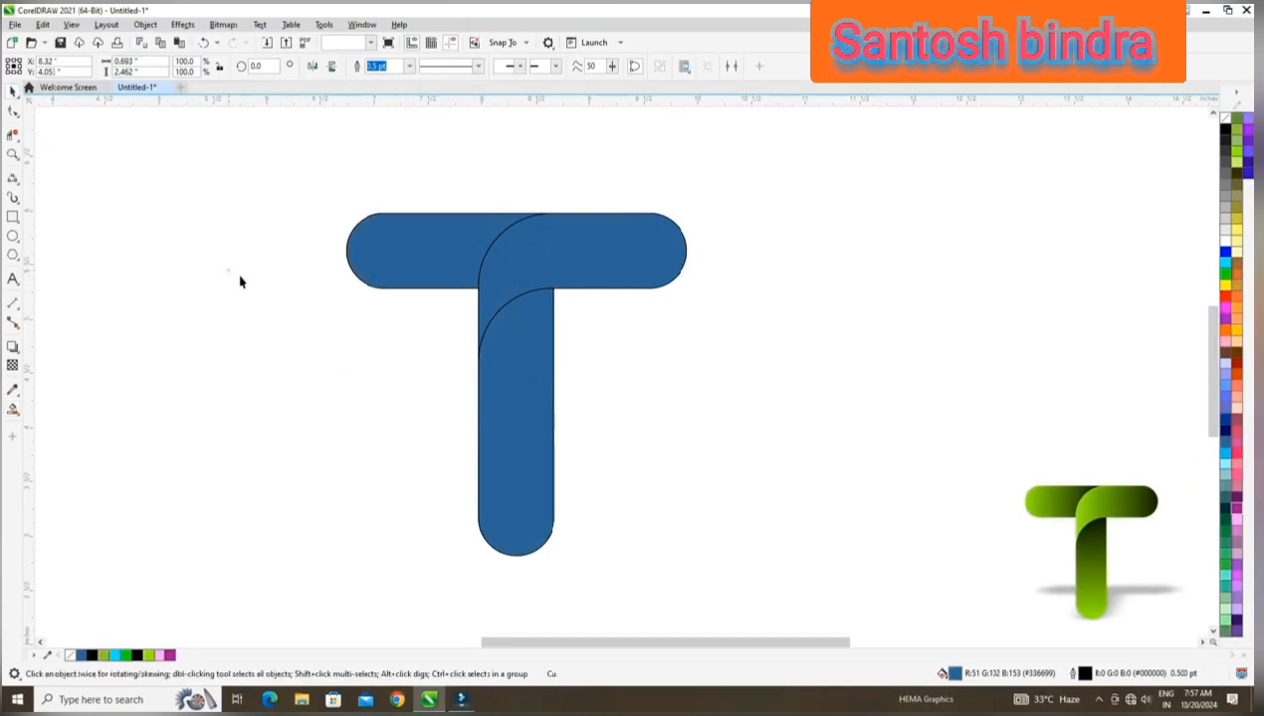
# Move the three blue pieces aside, delete the original outline group and return the blue T to the centre.
pyautogui.click(229, 270)
pyautogui.click(520, 355)
pyautogui.keyDown('shift'); pyautogui.click(564, 250); pyautogui.keyUp('shift')
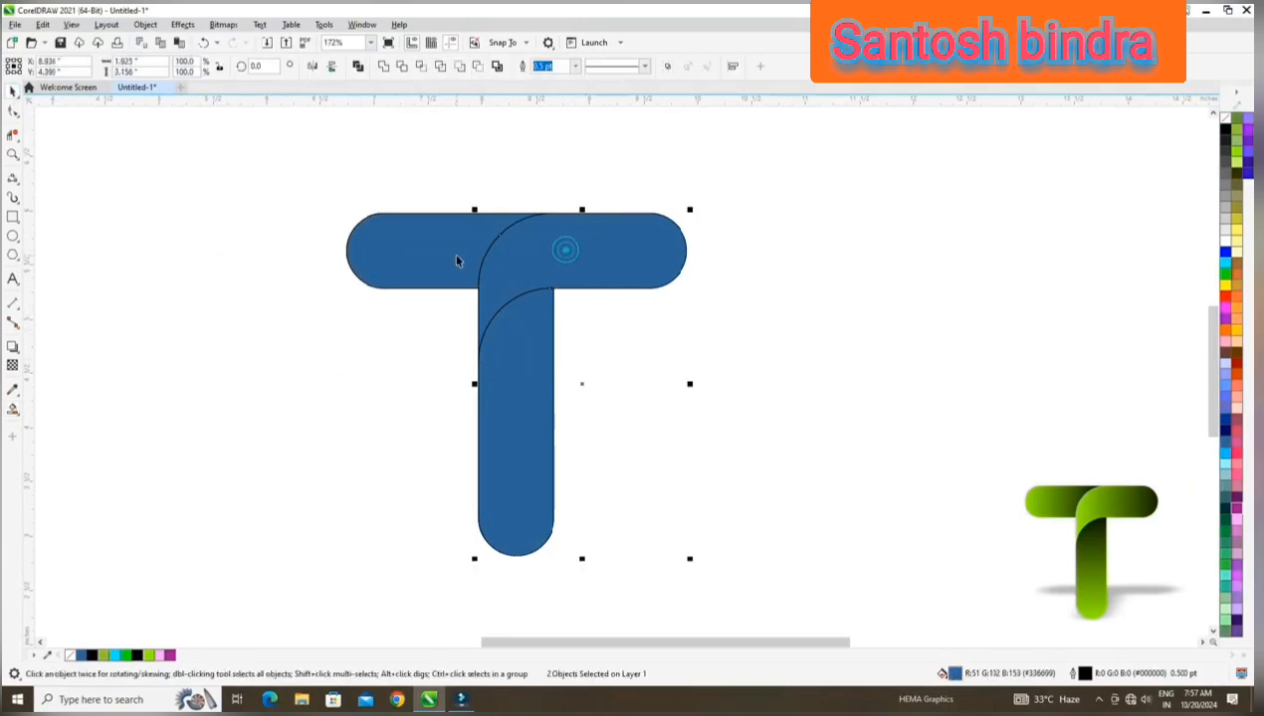
pyautogui.moveTo(517, 386); pyautogui.dragTo(319, 366)
pyautogui.click(533, 296)
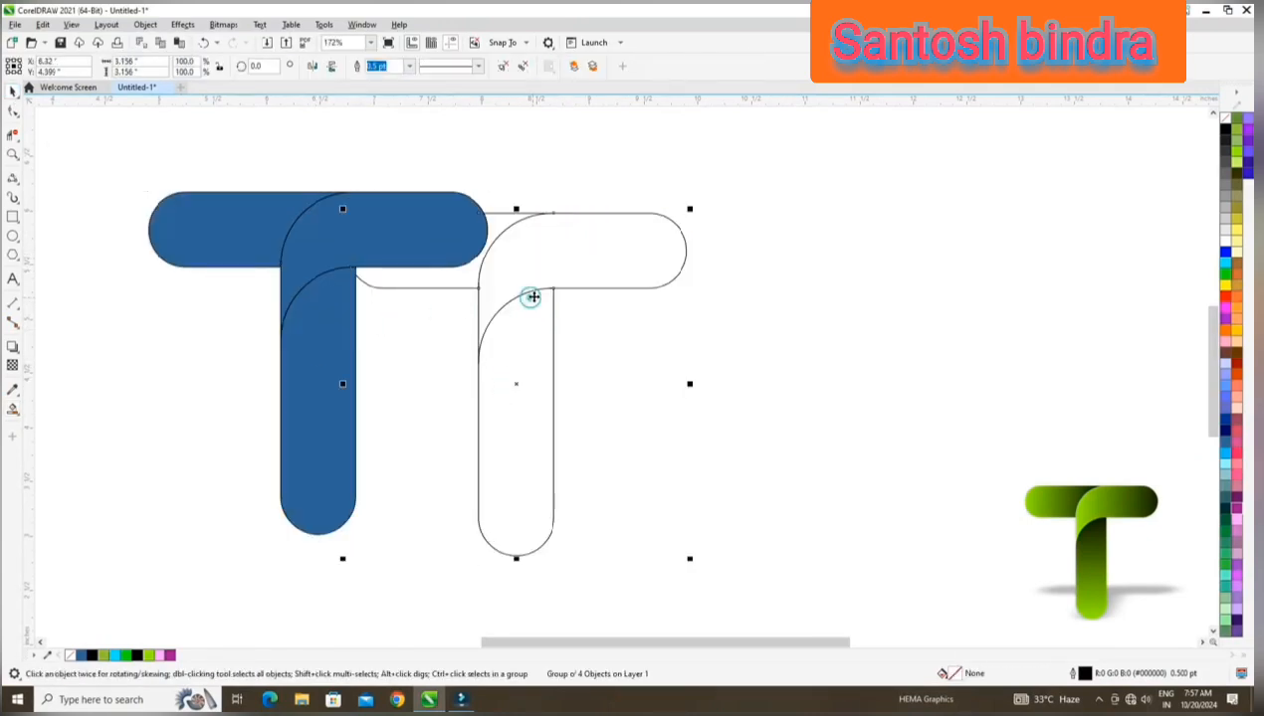
pyautogui.press('Delete')
pyautogui.moveTo(112, 158); pyautogui.dragTo(601, 534)
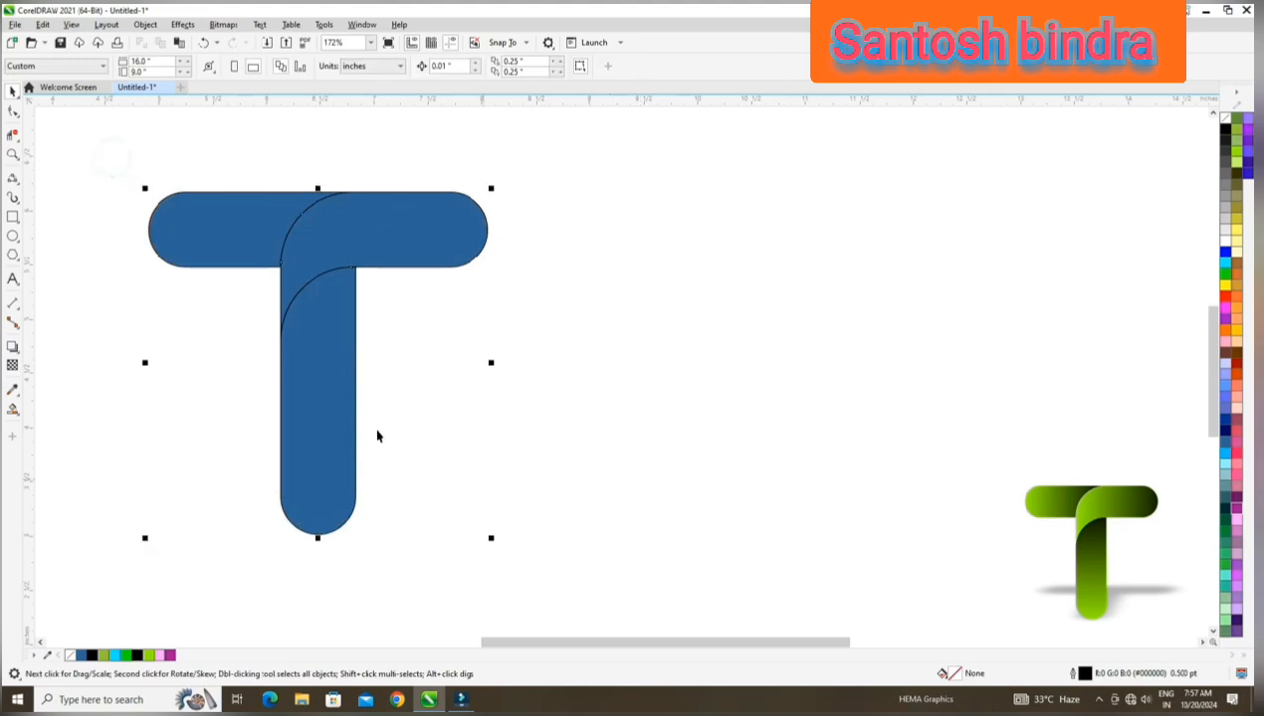
pyautogui.moveTo(347, 375); pyautogui.dragTo(540, 389)
pyautogui.click(229, 272)
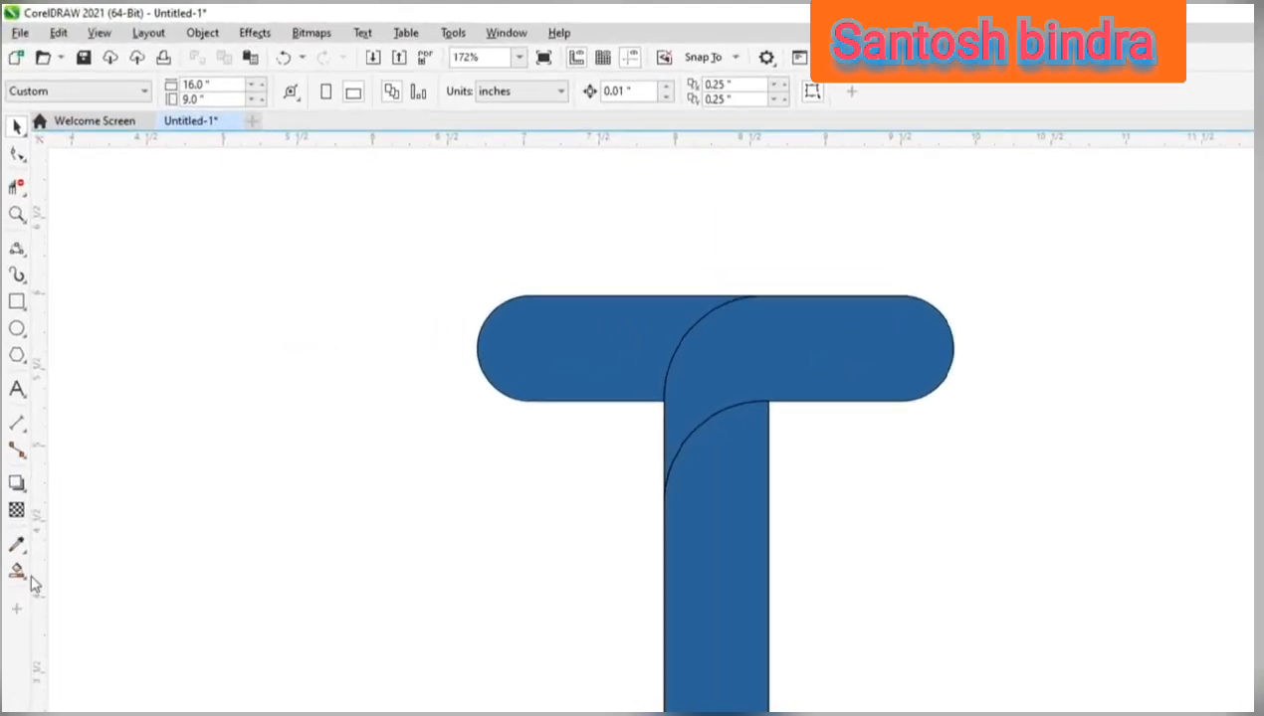
# Apply a horizontal fountain fill to the left arm, running from lime green at its rounded end to black under the curved arm.
pyautogui.click(25, 585)
pyautogui.click(90, 569)
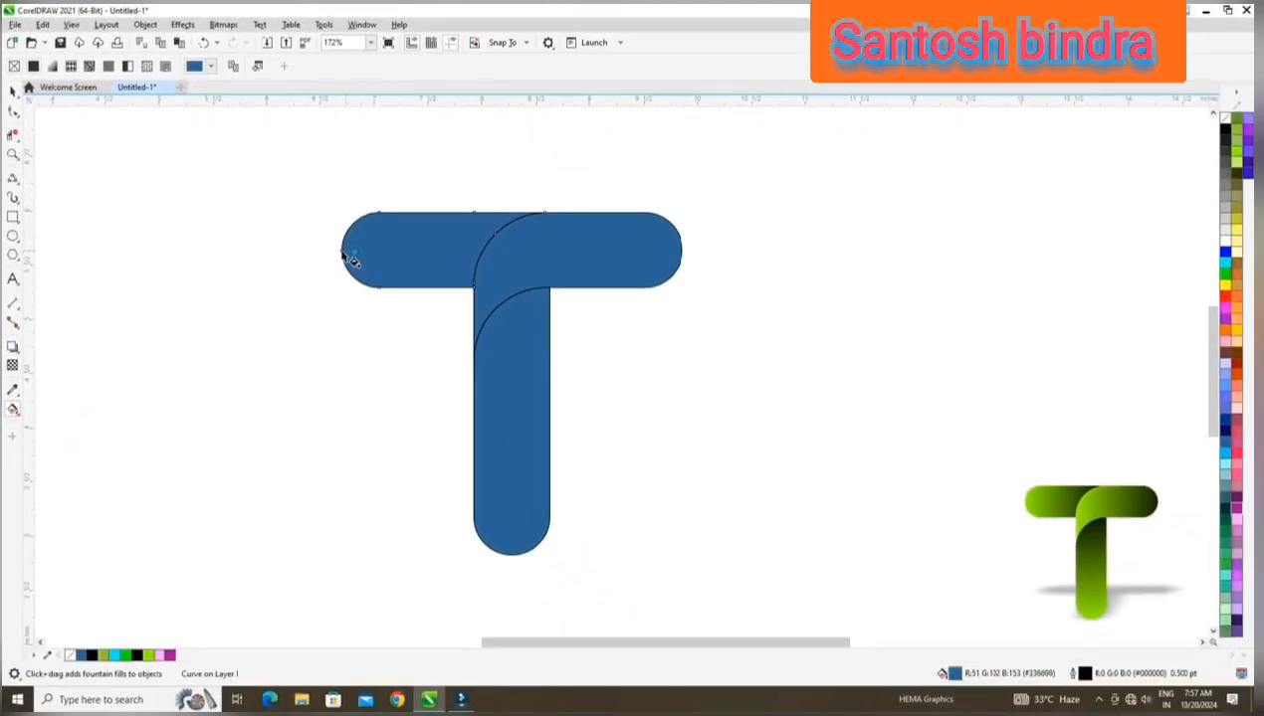
pyautogui.moveTo(478, 351); pyautogui.dragTo(720, 358)
pyautogui.moveTo(516, 258); pyautogui.dragTo(590, 257)
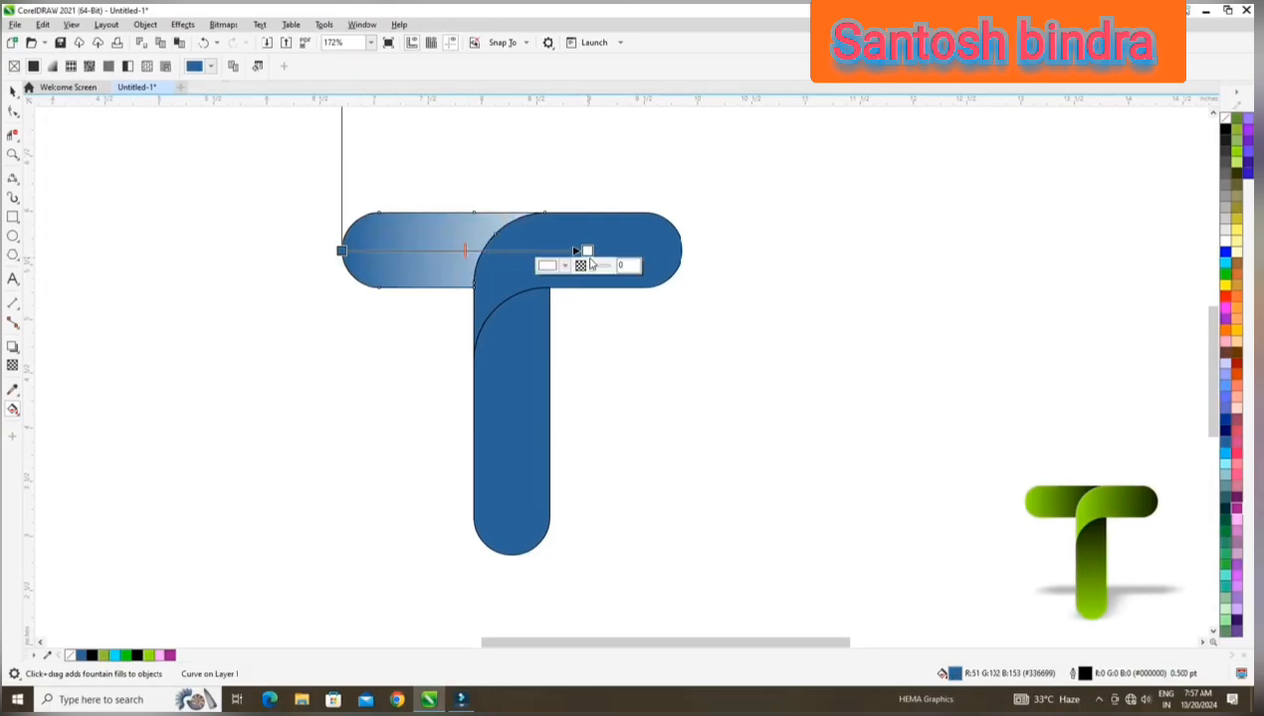
pyautogui.click(137, 656)
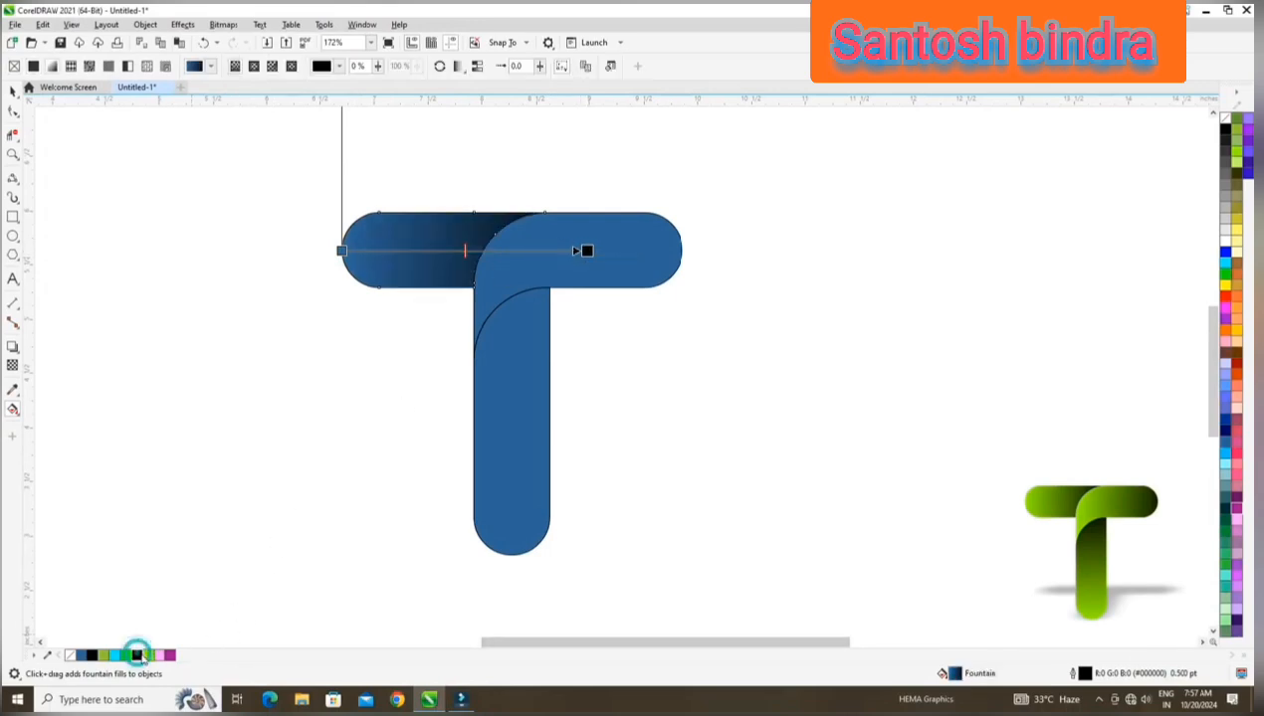
pyautogui.moveTo(149, 656); pyautogui.dragTo(341, 251)
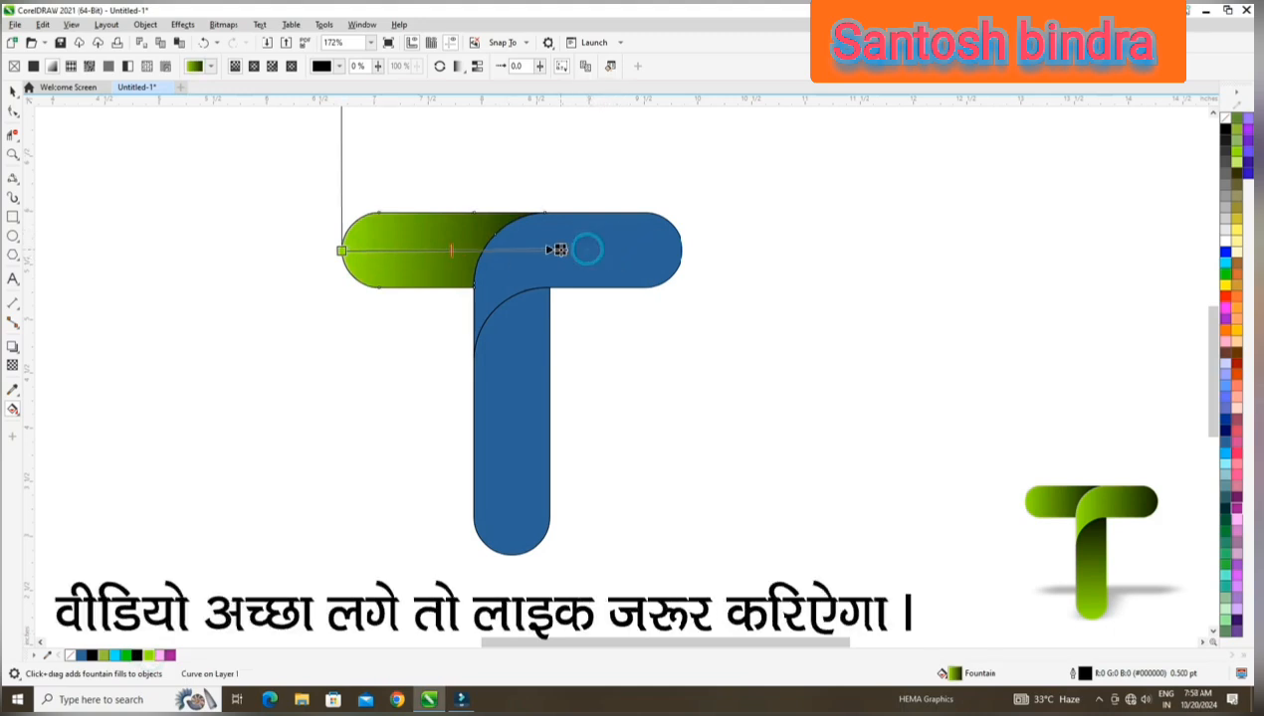
# Apply the lime-green-to-black fountain fill horizontally across the curved right arm and vertically up the stem from its rounded bottom.
pyautogui.click(621, 263)
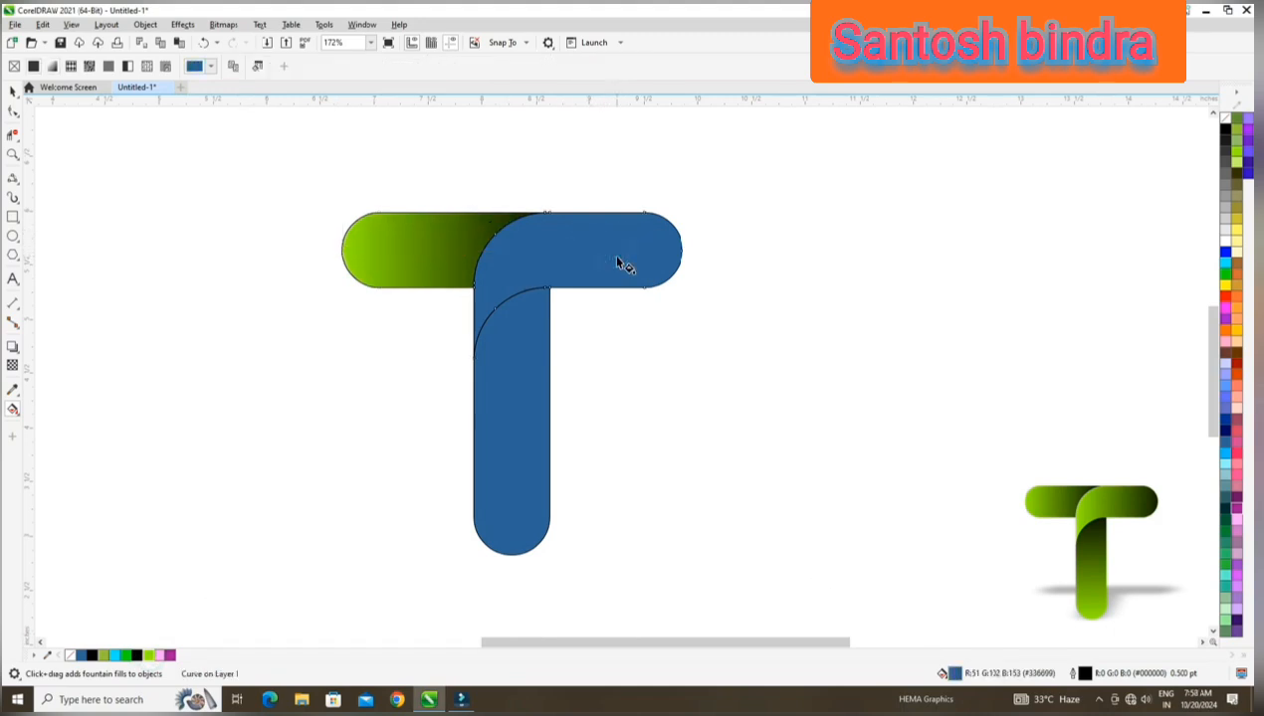
pyautogui.hotkey('ctrl', 'r')
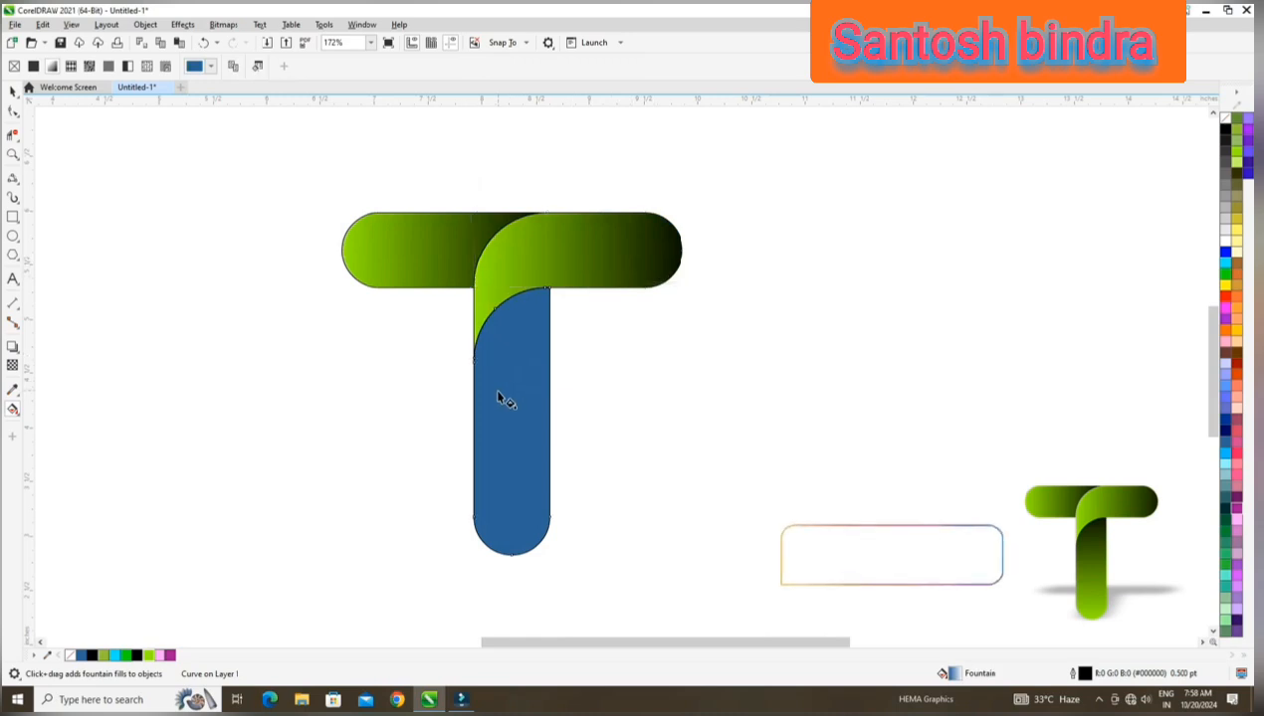
pyautogui.click(496, 389)
pyautogui.hotkey('ctrl', 'r')
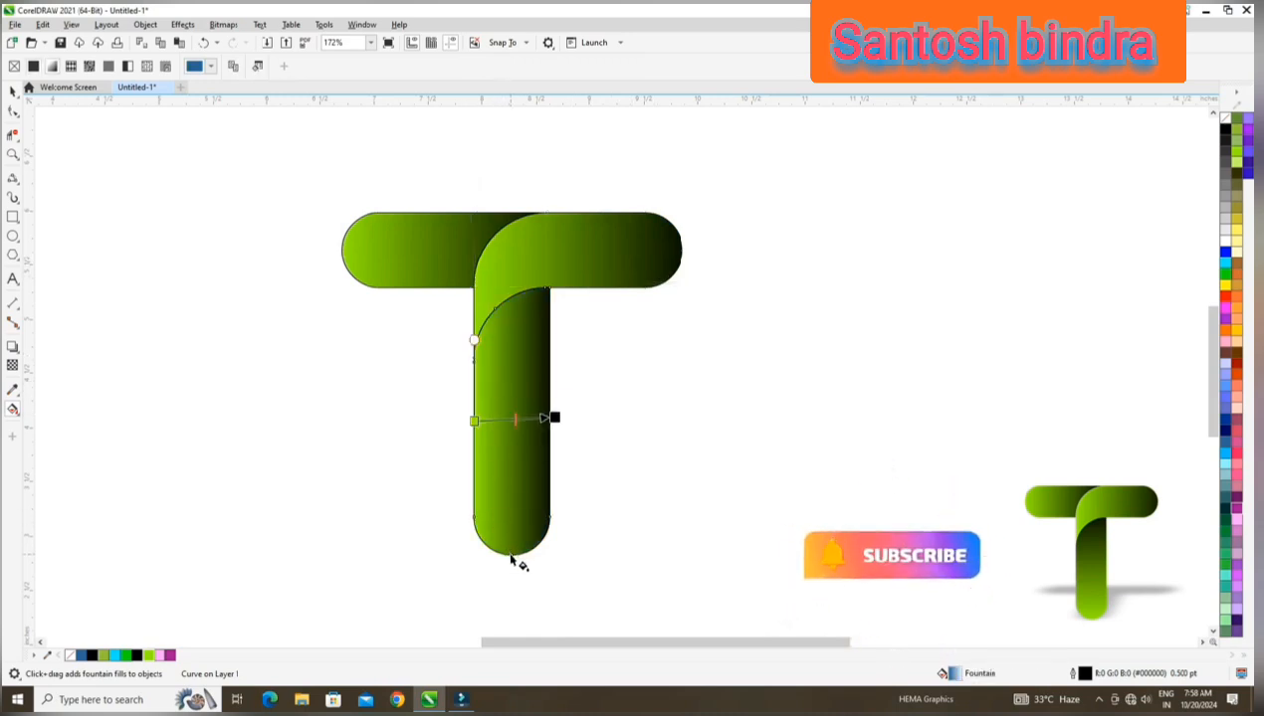
pyautogui.moveTo(511, 555); pyautogui.dragTo(514, 236)
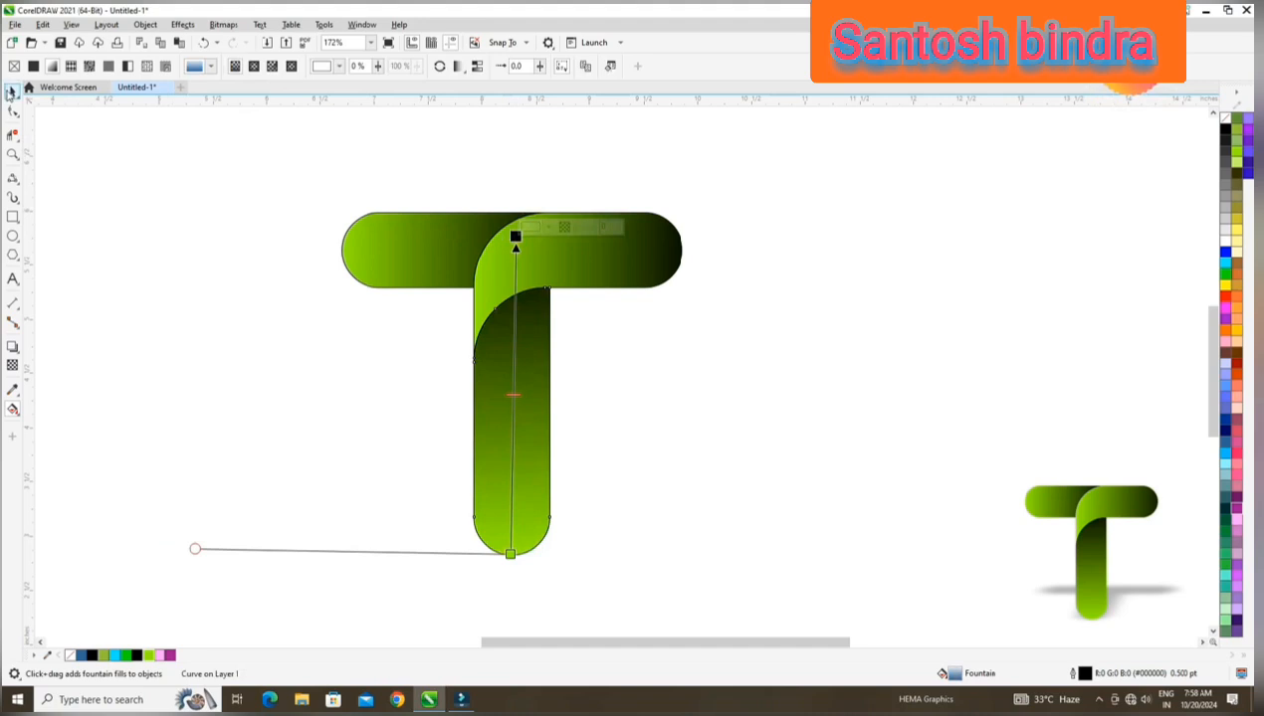
# Remove the outlines from all three T pieces and group them.
pyautogui.click(10, 91)
pyautogui.moveTo(188, 176); pyautogui.dragTo(820, 600)
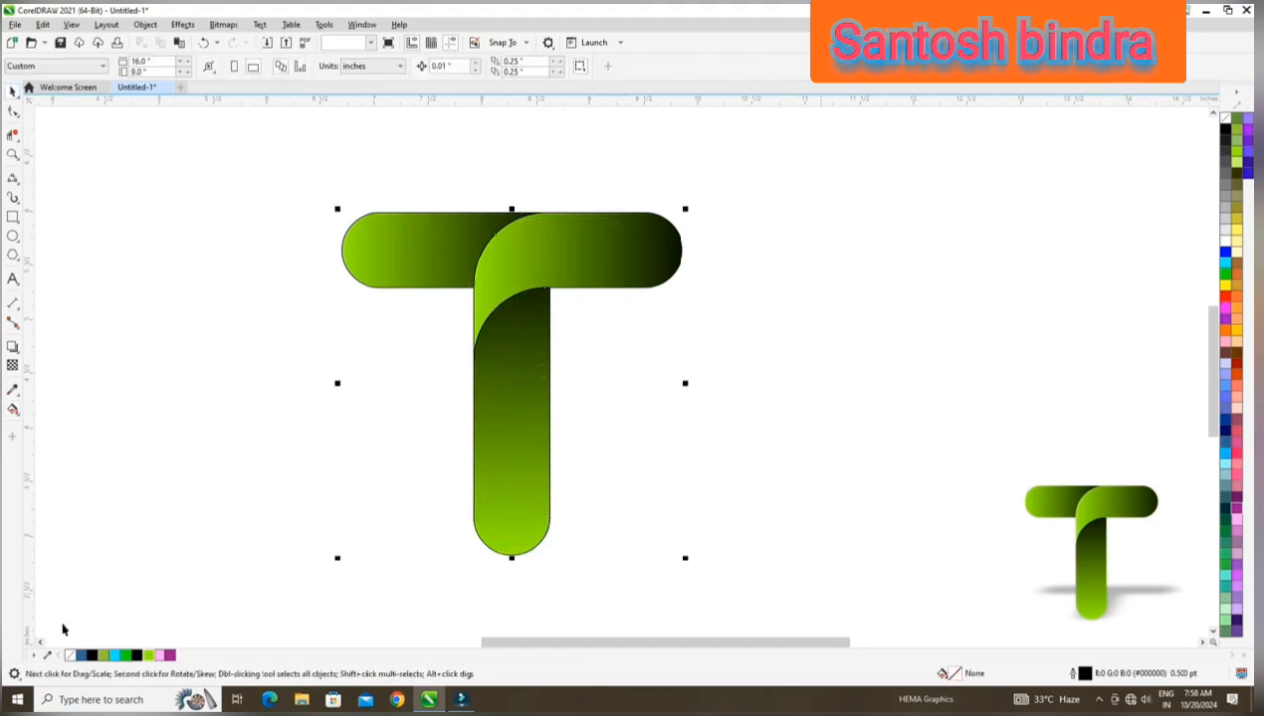
pyautogui.rightClick(68, 654)
pyautogui.click(147, 477)
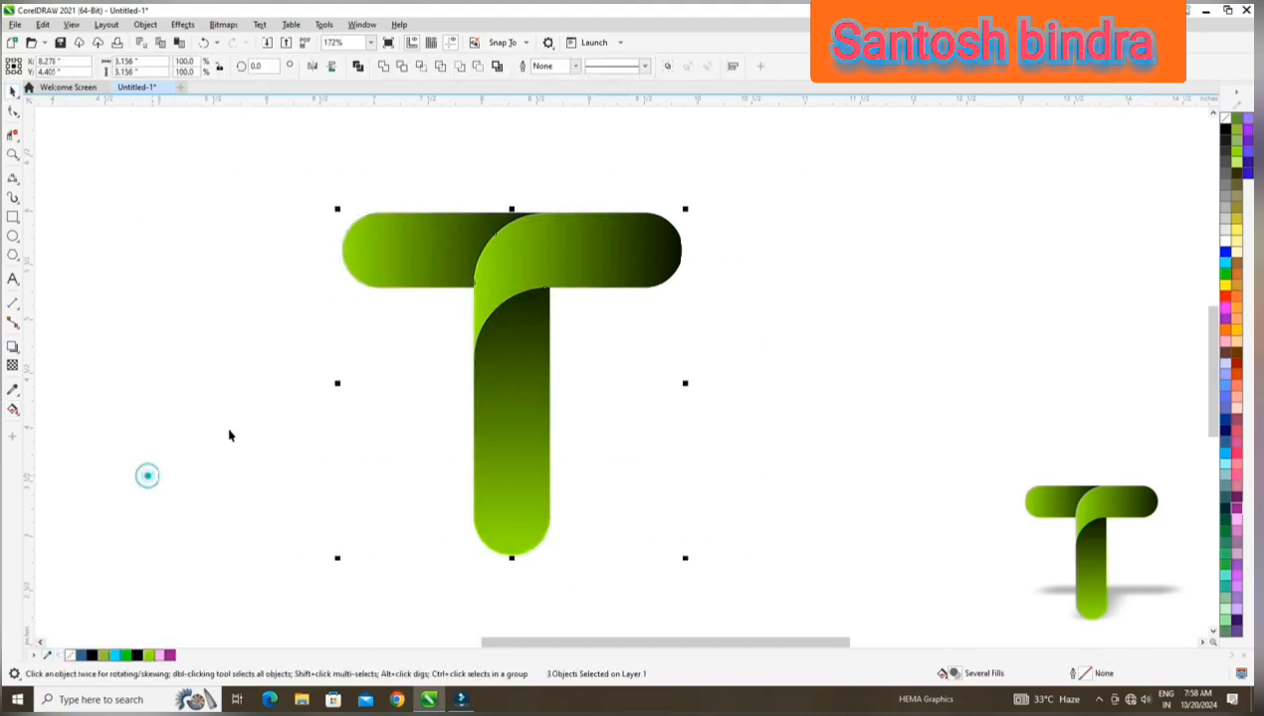
pyautogui.hotkey('ctrl', 'g')
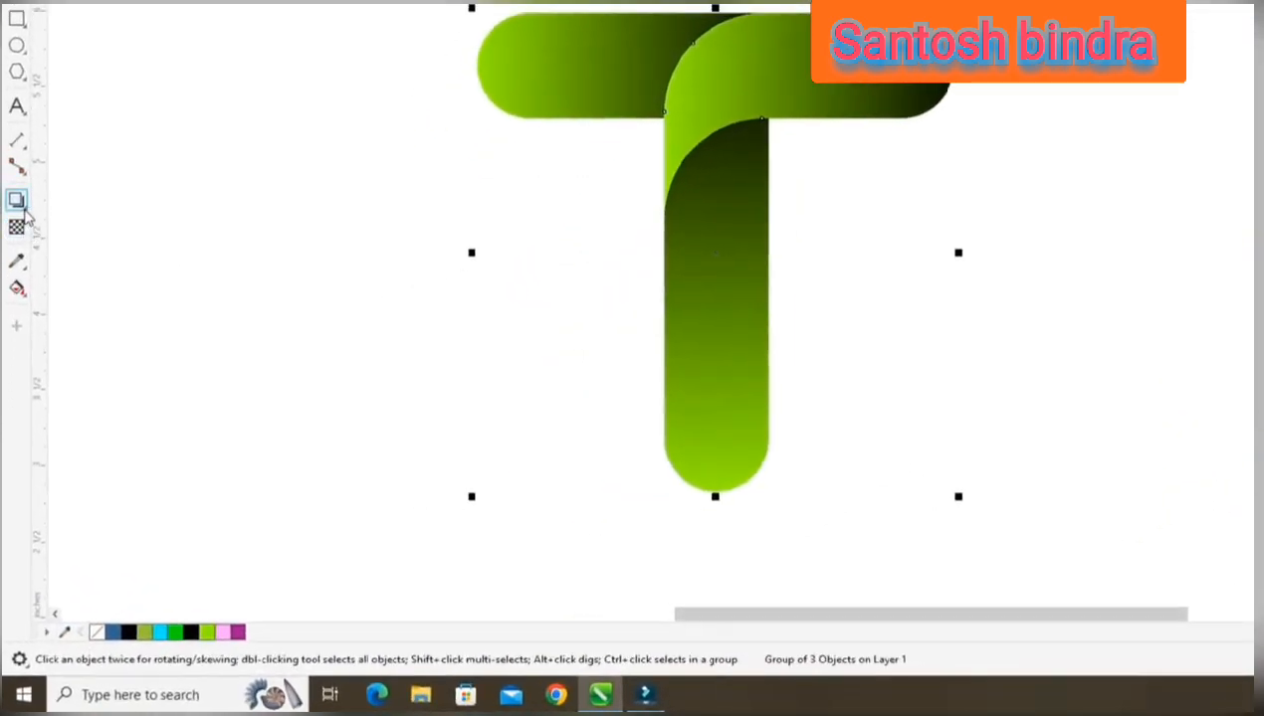
# Add a perspective drop shadow from the base of the T slanting up to the right, with its opacity set to 25.
pyautogui.click(22, 209)
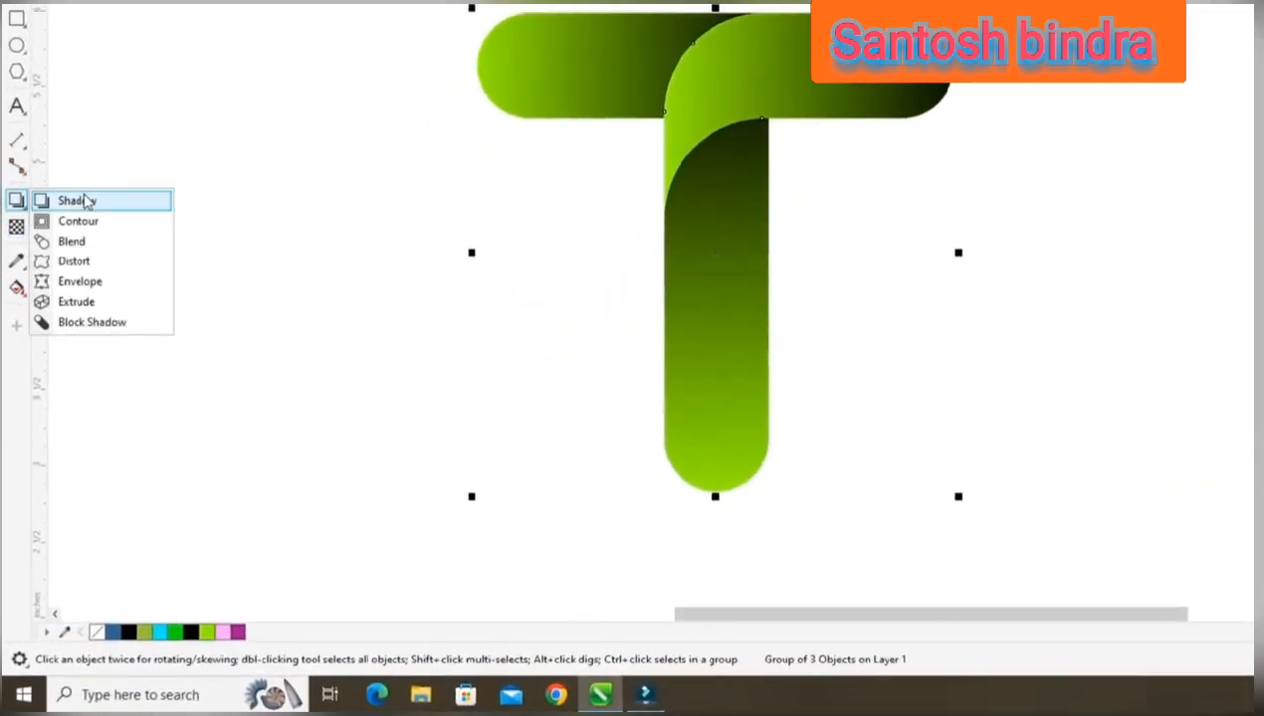
pyautogui.click(113, 204)
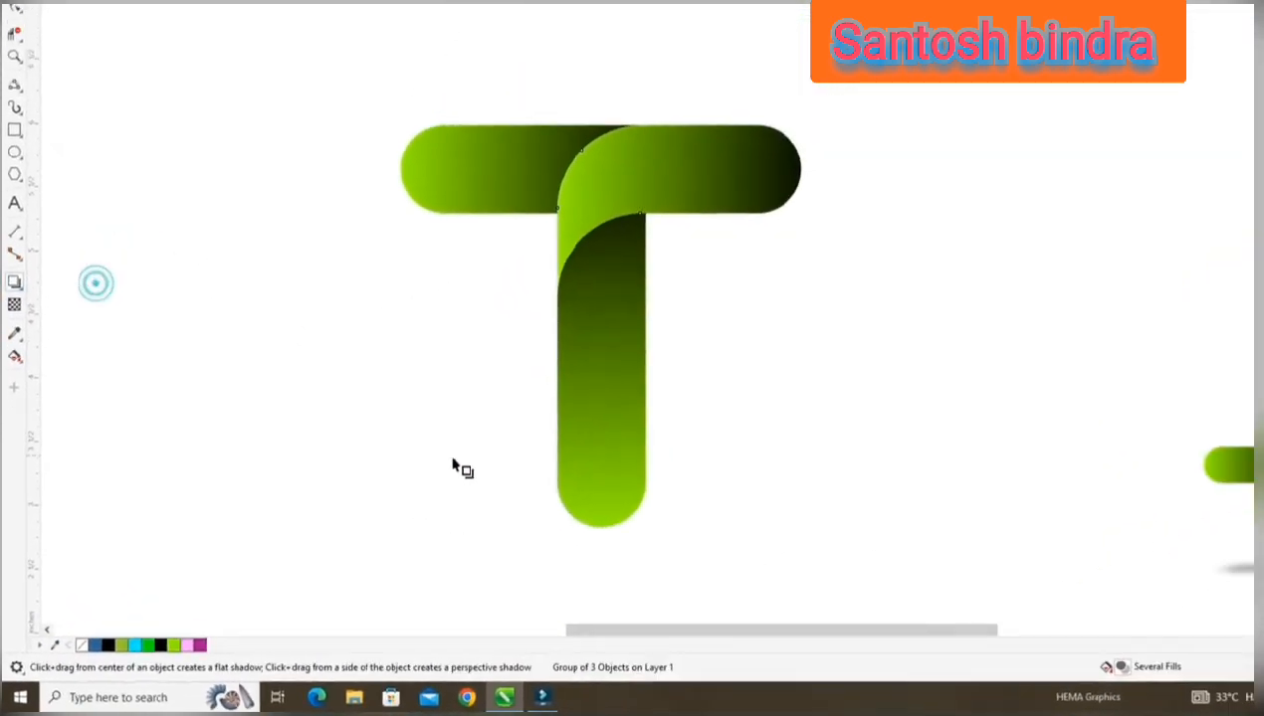
pyautogui.moveTo(601, 527)
pyautogui.mouseDown()
pyautogui.moveTo(650, 479)
pyautogui.moveTo(696, 467)
pyautogui.moveTo(626, 481)
pyautogui.moveTo(667, 475)
pyautogui.mouseUp()
pyautogui.moveTo(576, 503); pyautogui.dragTo(577, 503)
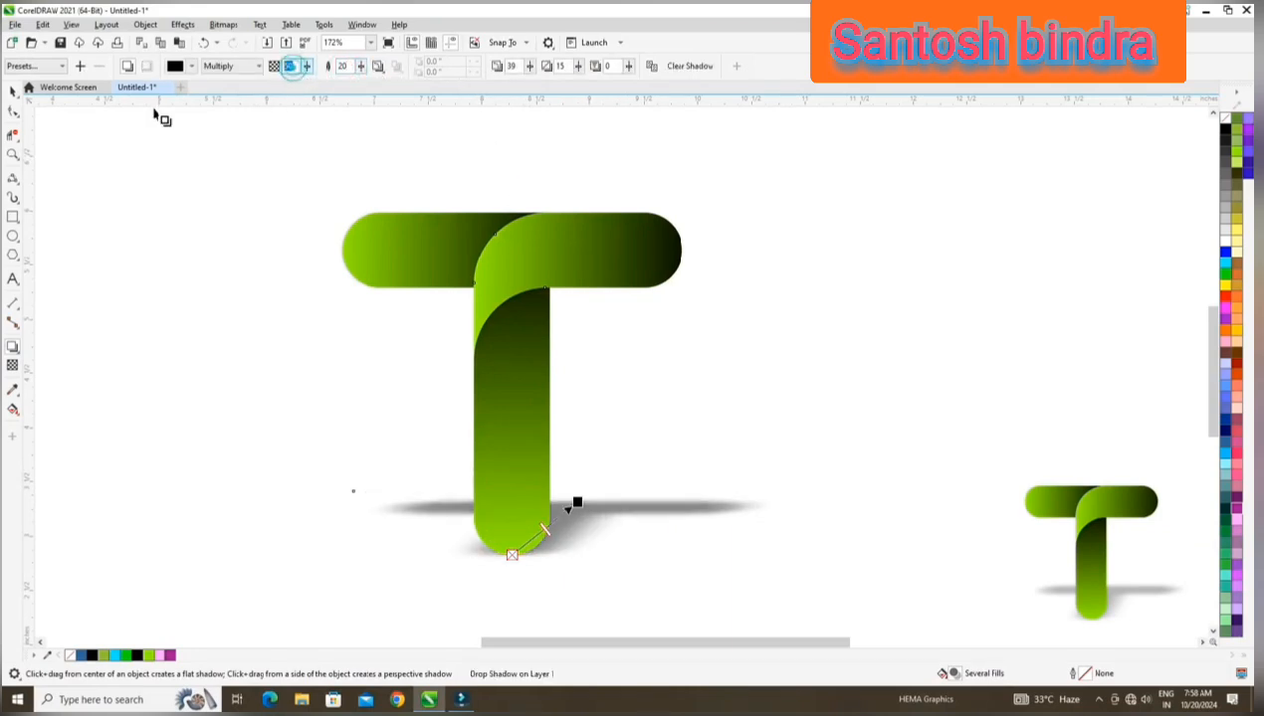
pyautogui.press('Return')
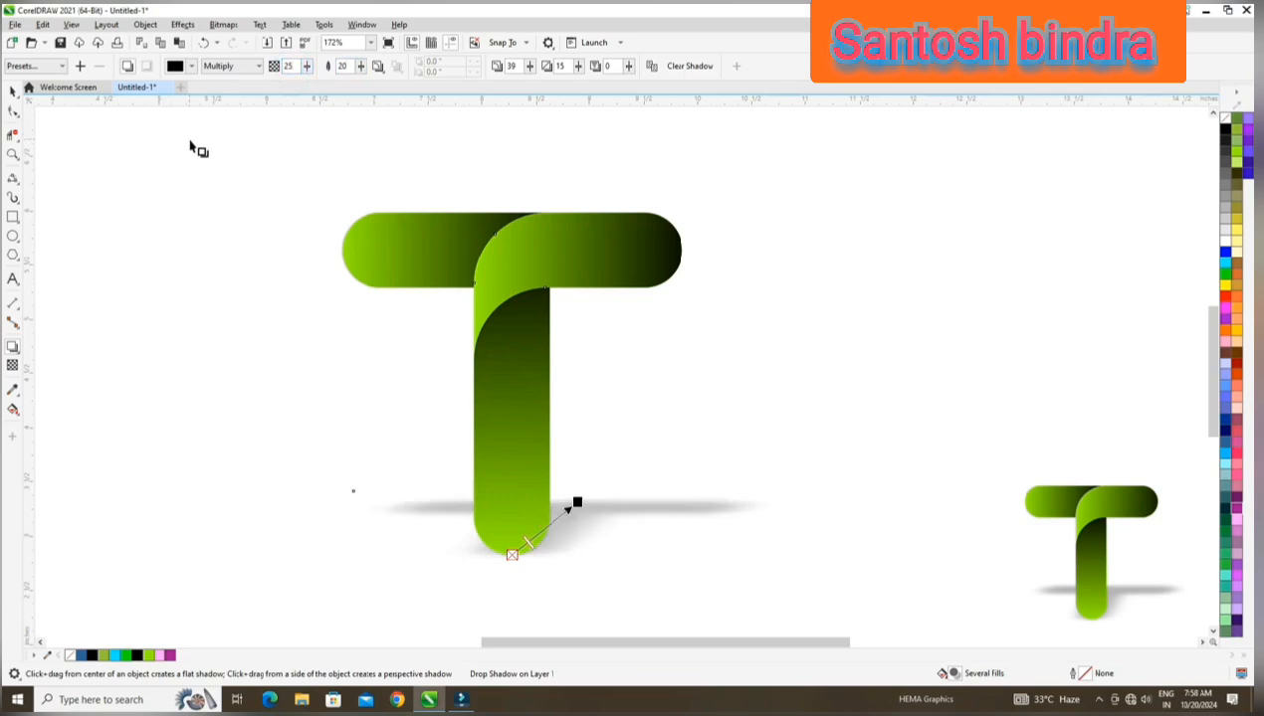
pyautogui.click(253, 268)
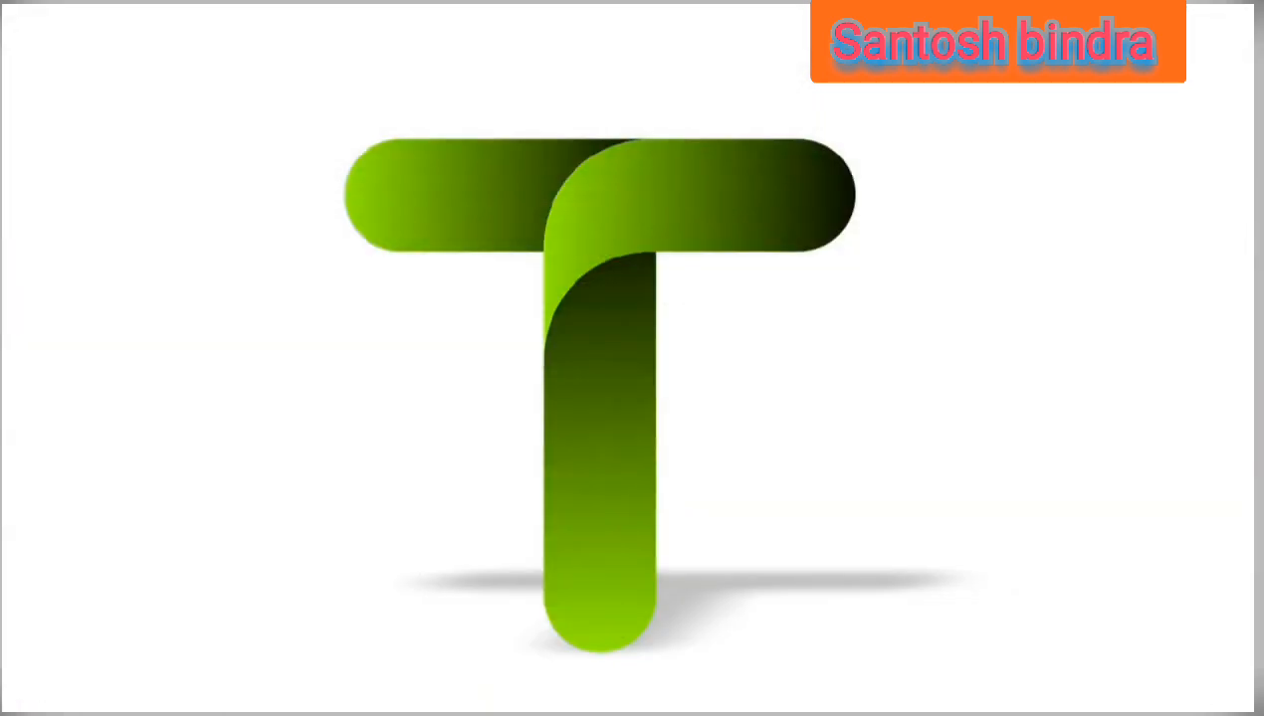